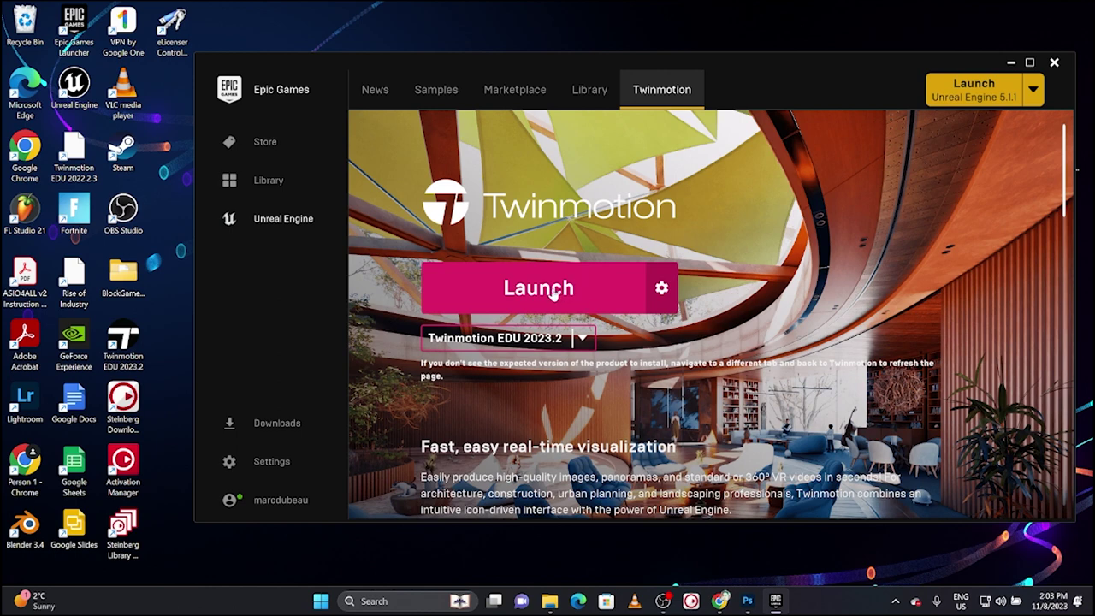
# - Launch Twinmotion EDU 2023.2 and open the Materials Room demo scene from the learning resources
pyautogui.click(552, 293)
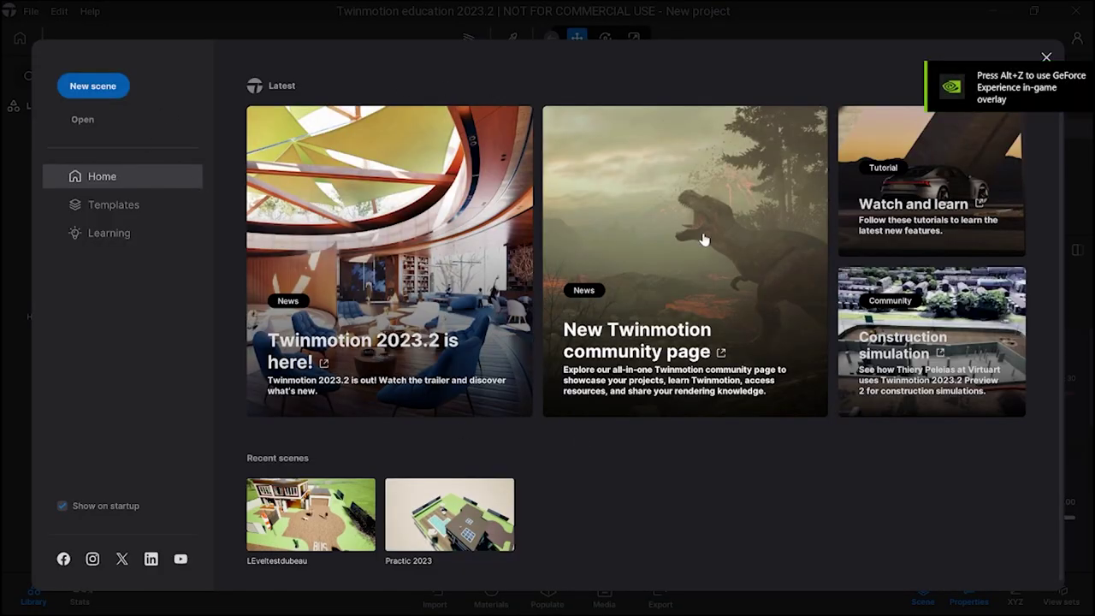
pyautogui.click(103, 233)
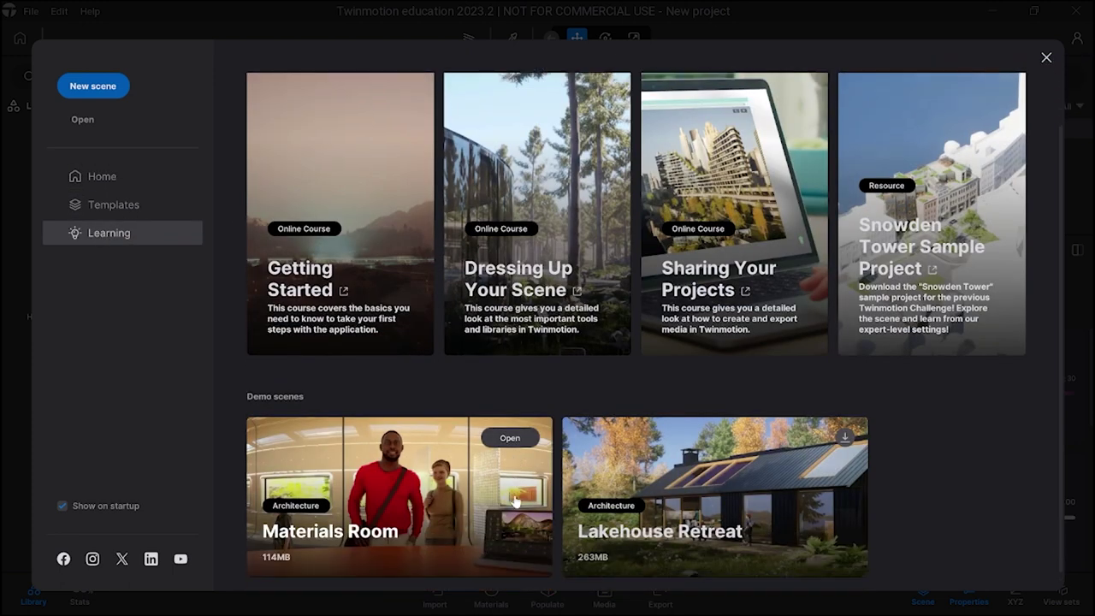
pyautogui.scroll(-2, 513, 500)
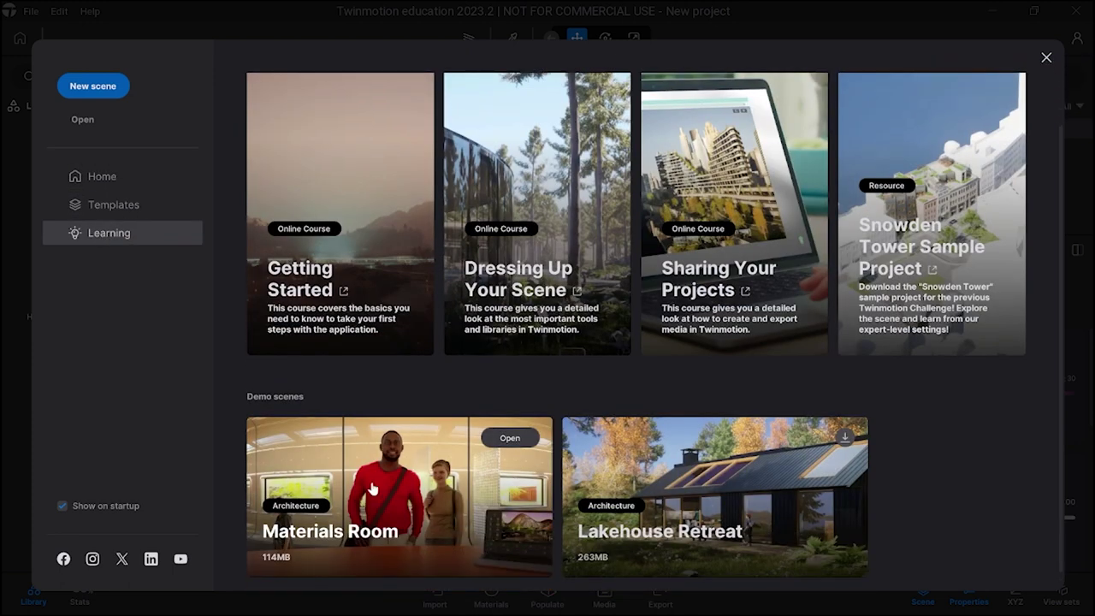
pyautogui.click(510, 438)
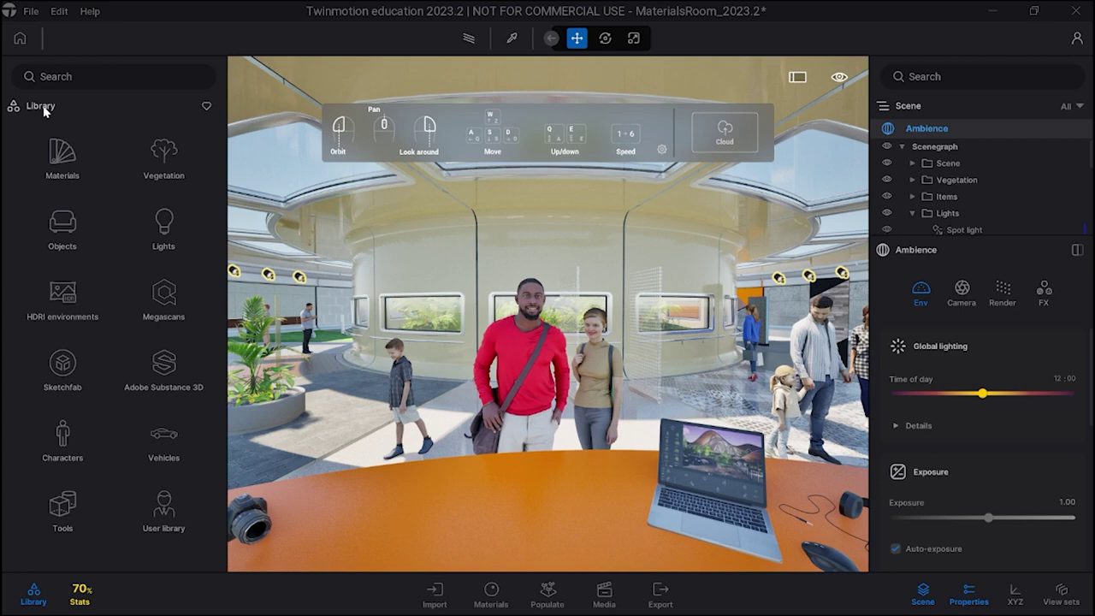
# - Try hiding the library and showing the viewport full screen, and restore the full interface with the library
pyautogui.click(33, 593)
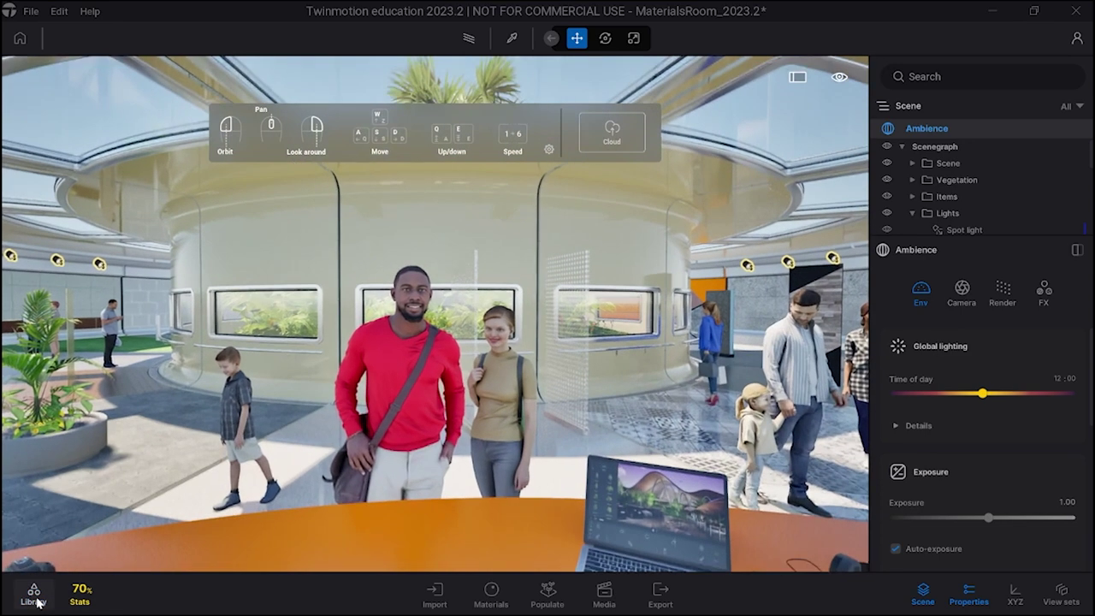
pyautogui.click(924, 602)
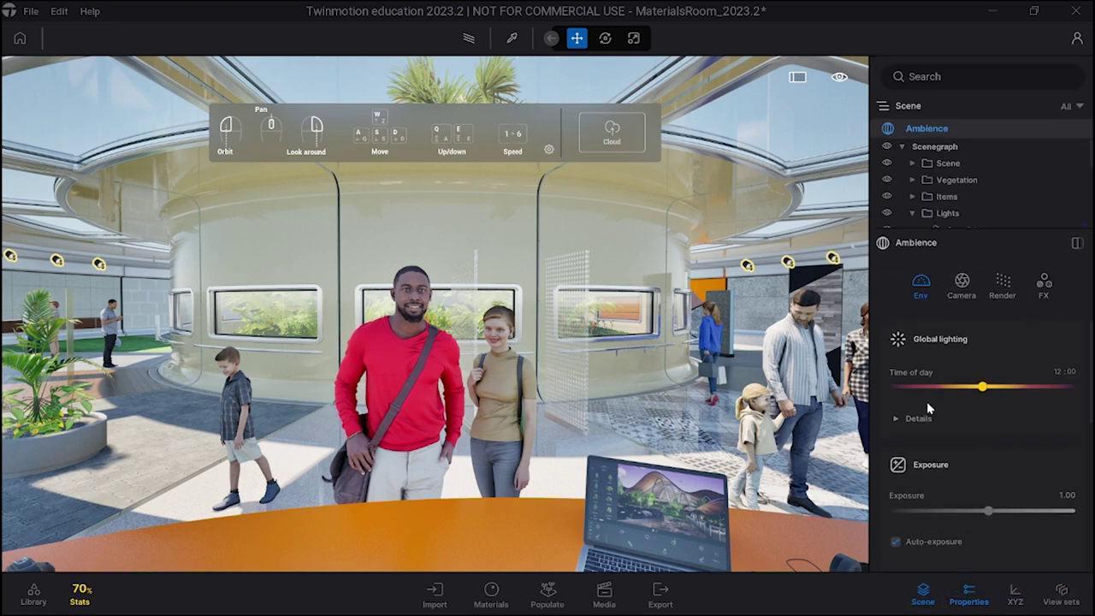
pyautogui.click(796, 77)
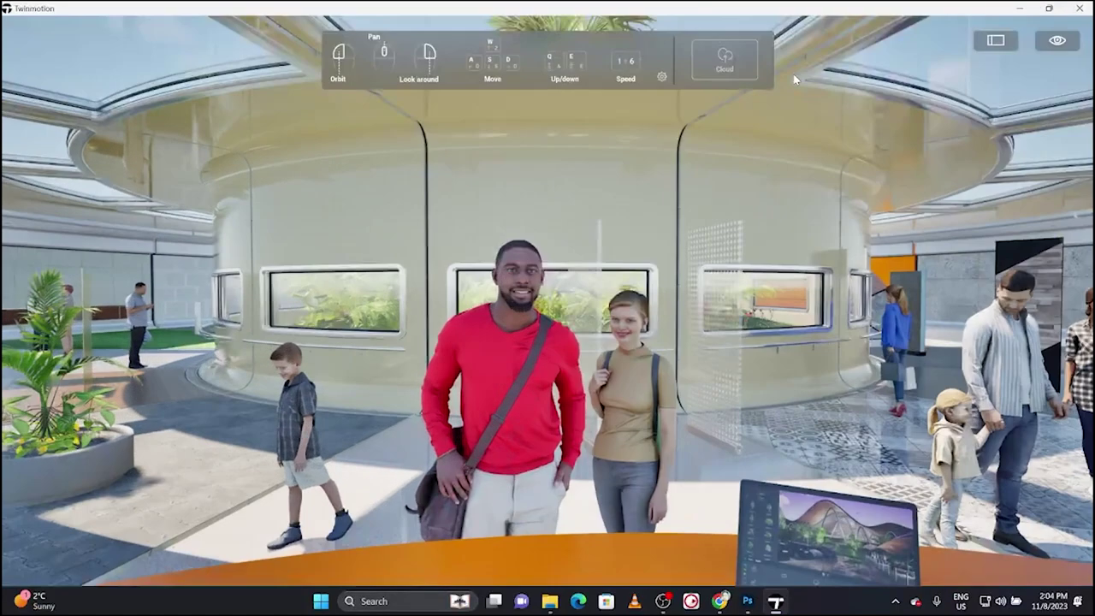
pyautogui.click(995, 42)
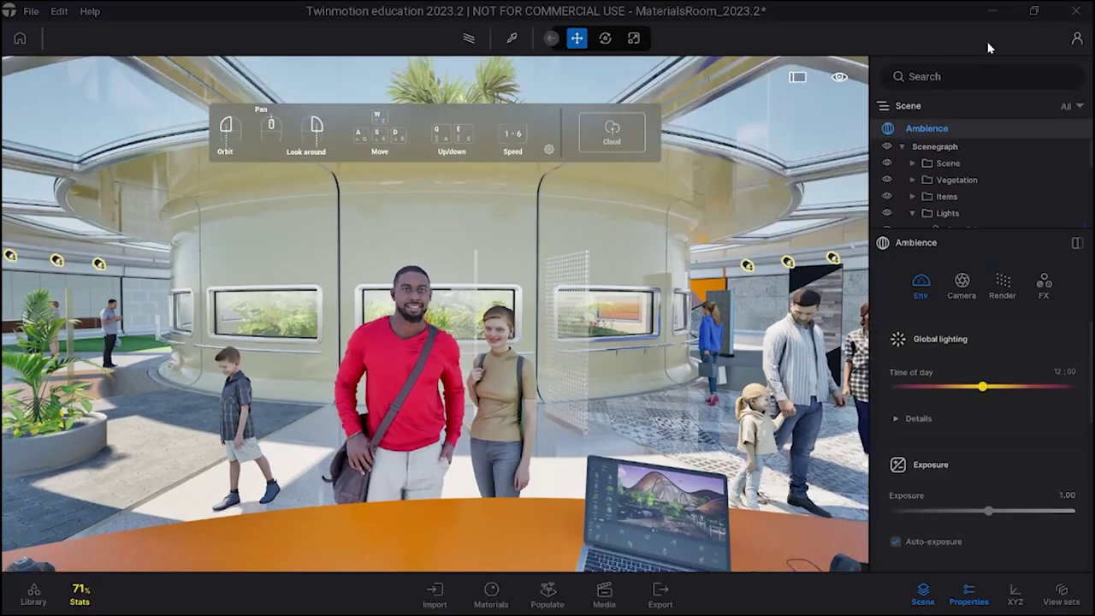
pyautogui.click(33, 593)
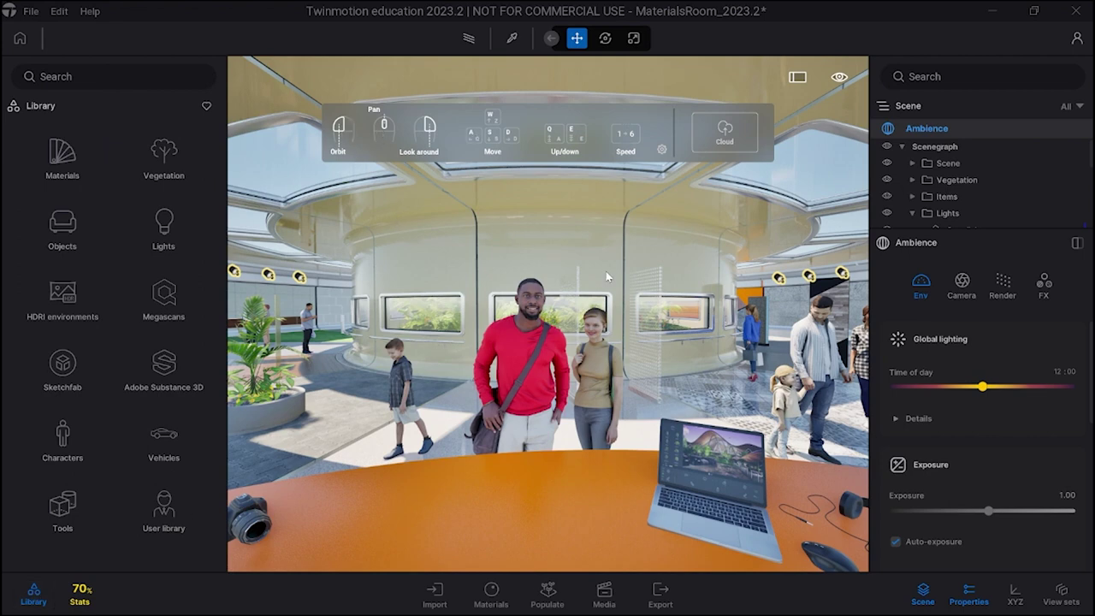
# - Examine the hall around the characters and planter by looking around, moving through it and changing the camera height
pyautogui.moveTo(607, 276); pyautogui.dragTo(598, 276, button='right')
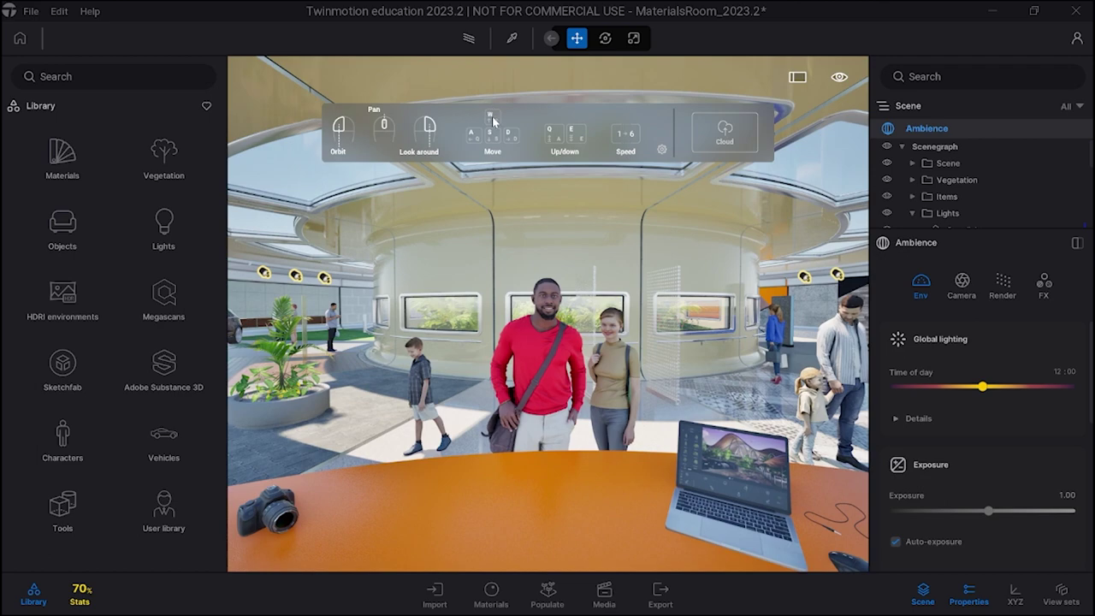
pyautogui.press('w')
pyautogui.press('a')
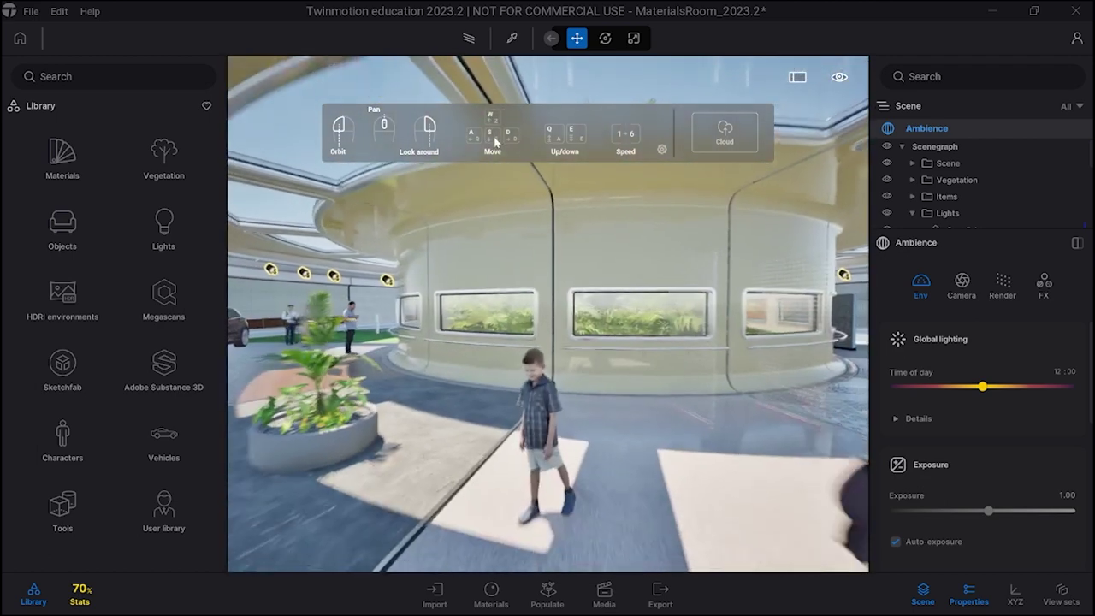
pyautogui.press('s')
pyautogui.press('d')
pyautogui.press('q')
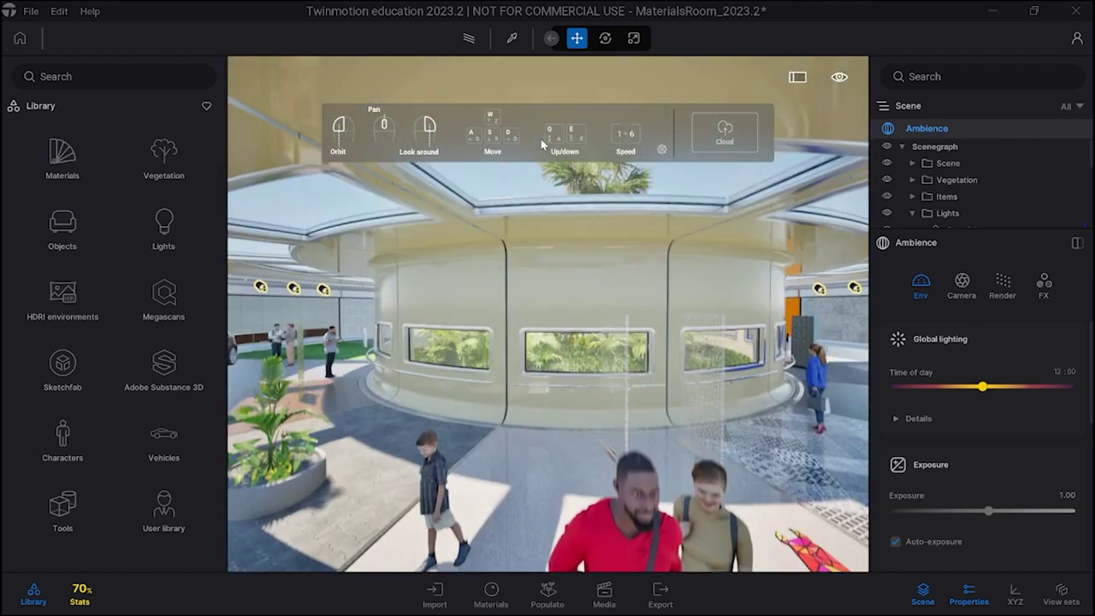
pyautogui.press('q')
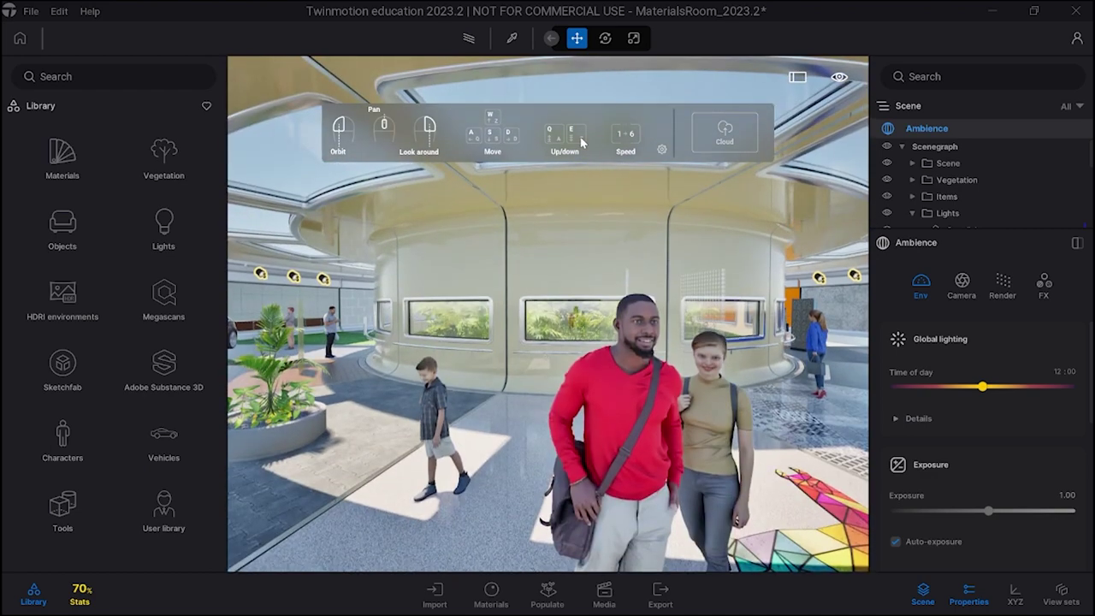
pyautogui.press('a')
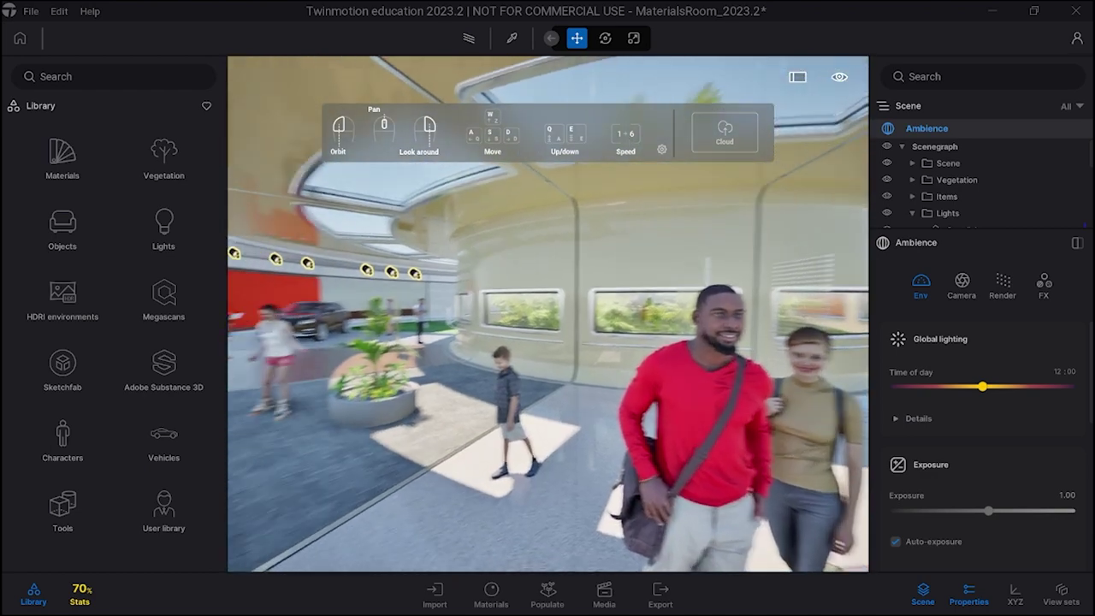
pyautogui.press('s')
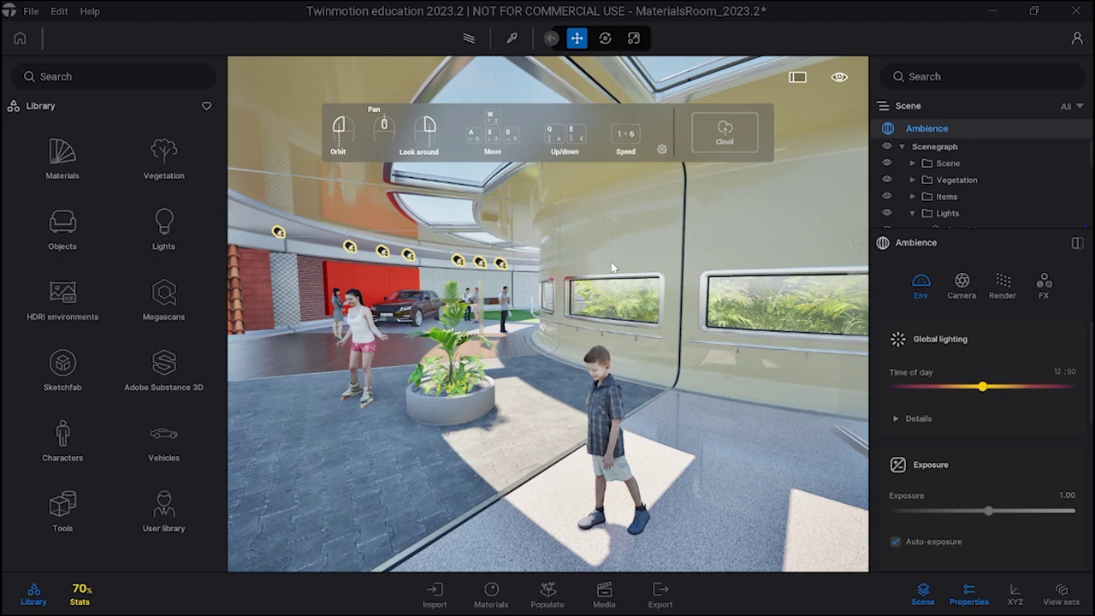
pyautogui.press('w')
pyautogui.press('s')
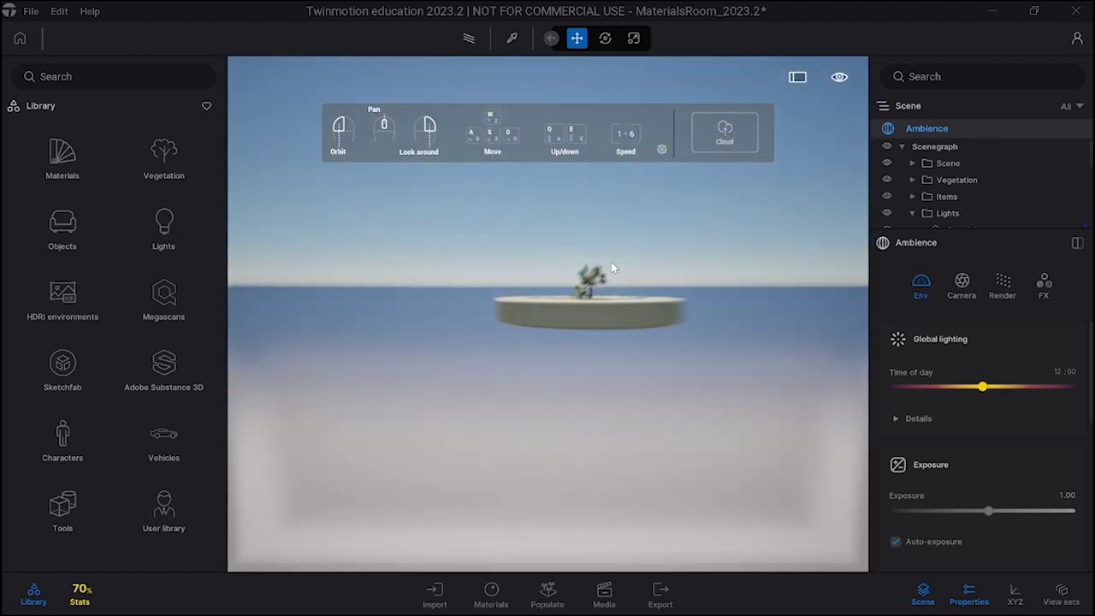
pyautogui.scroll(10, 610, 268)
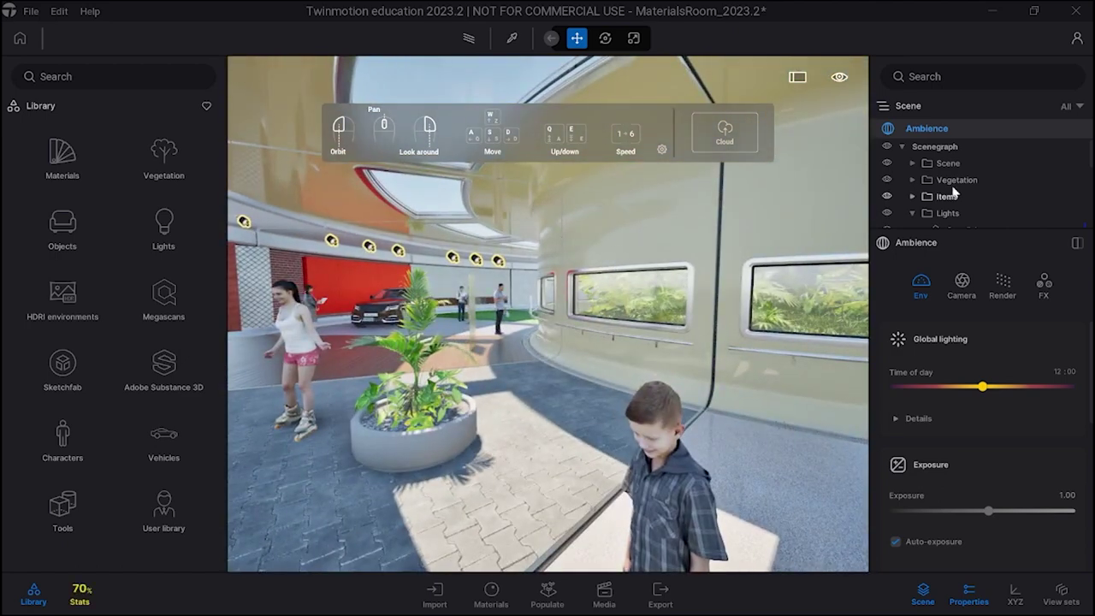
# - Select the Vegetation folder in the scene graph and frame it in the viewport
pyautogui.click(967, 182)
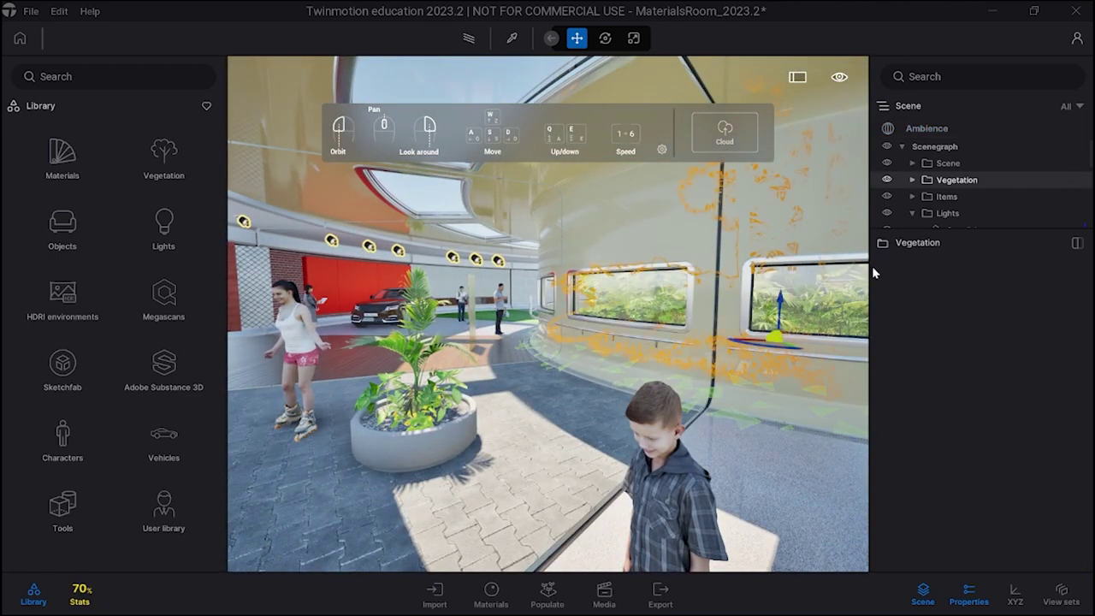
pyautogui.press('f')
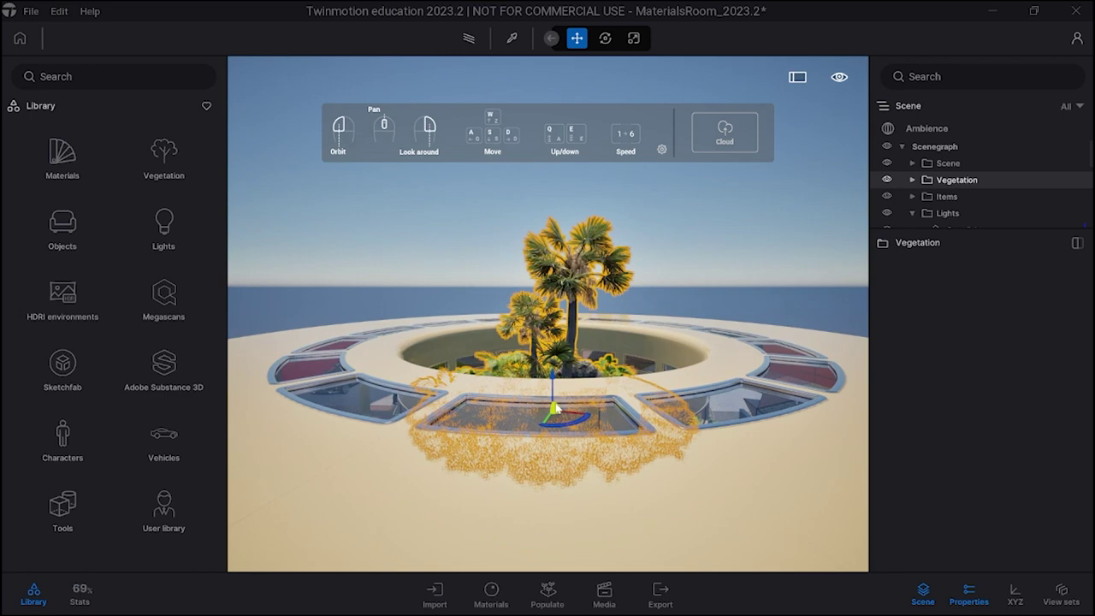
pyautogui.moveTo(547, 342); pyautogui.dragTo(466, 417, button='right')
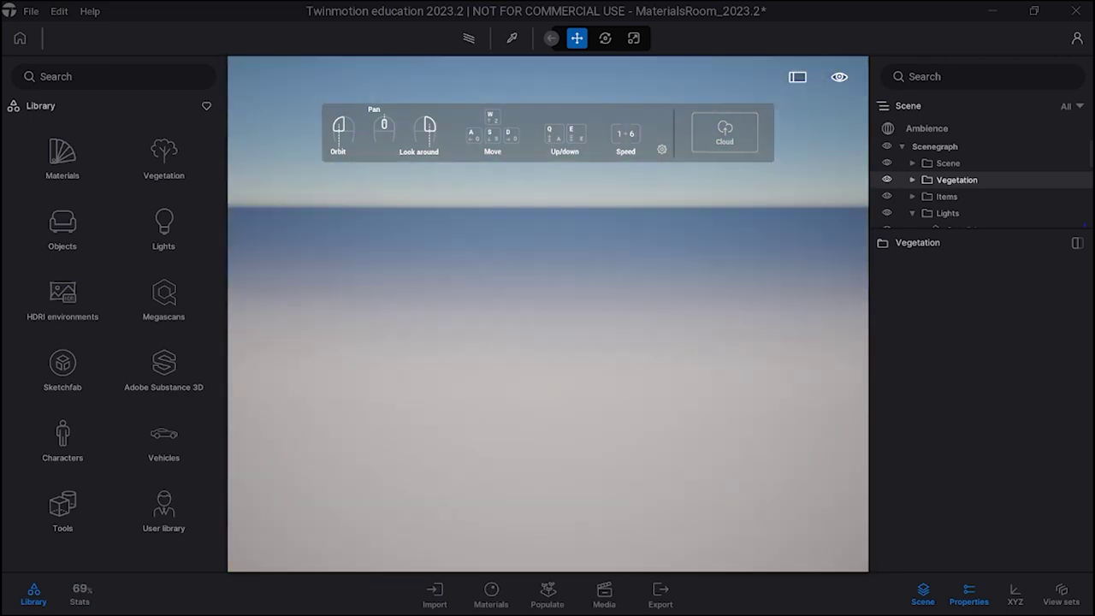
pyautogui.press('f')
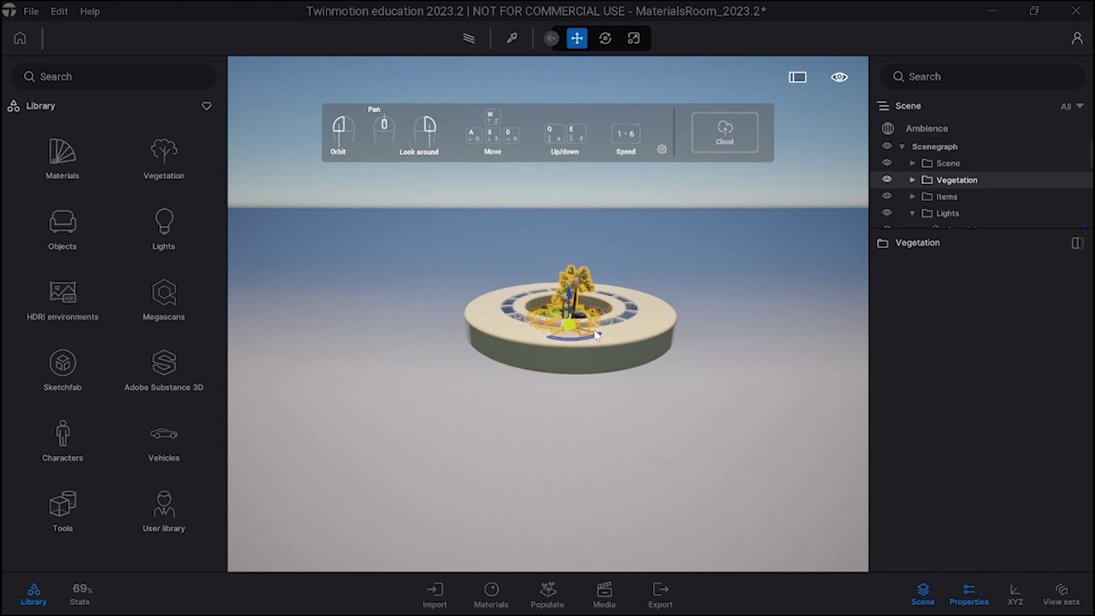
pyautogui.press('f')
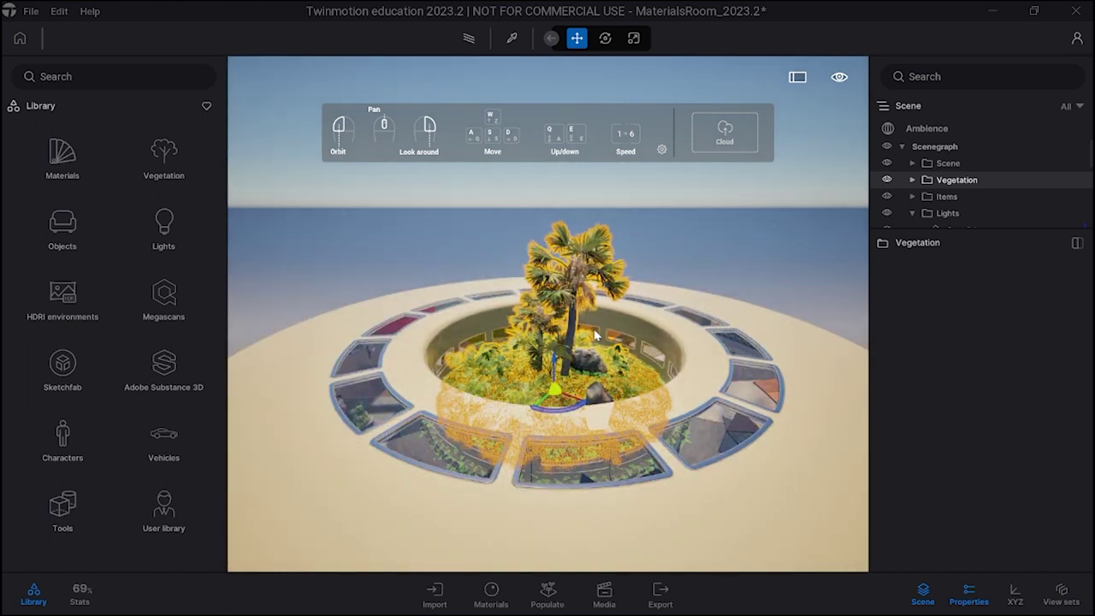
# - Look around the building from outside and move the camera inside to the wood-floored area facing the parked car
pyautogui.moveTo(596, 335); pyautogui.dragTo(513, 351, button='right')
pyautogui.moveTo(612, 410); pyautogui.dragTo(634, 399, button='right')
pyautogui.press('w')
pyautogui.press('w')
pyautogui.press('w')
pyautogui.press('q')
pyautogui.press('e')
pyautogui.press('w')
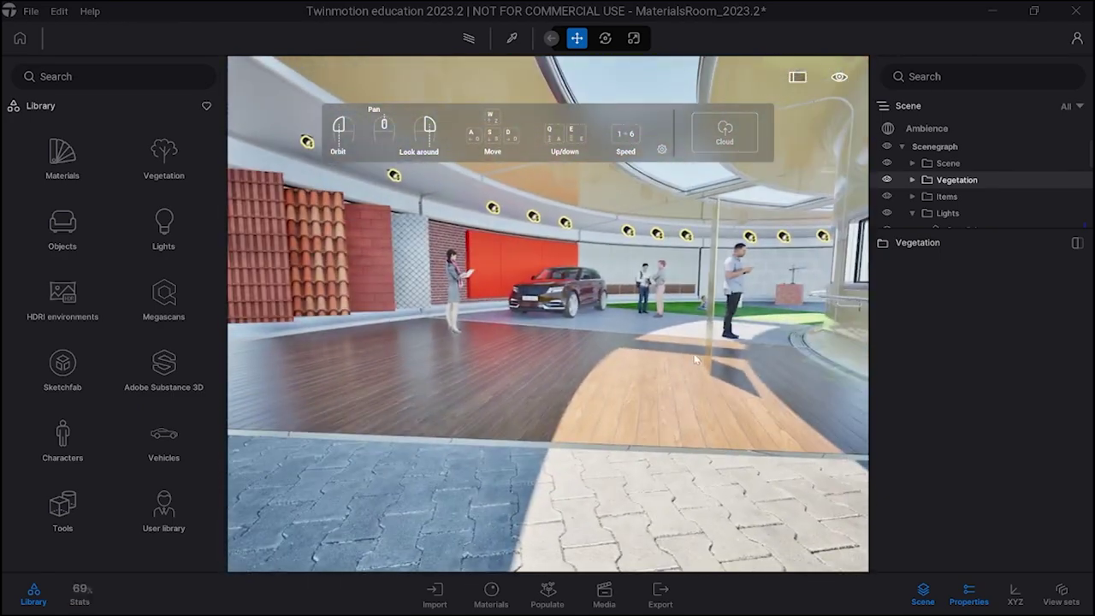
# - Look through the viewport's quick view settings, including the camera speed option
pyautogui.click(858, 74)
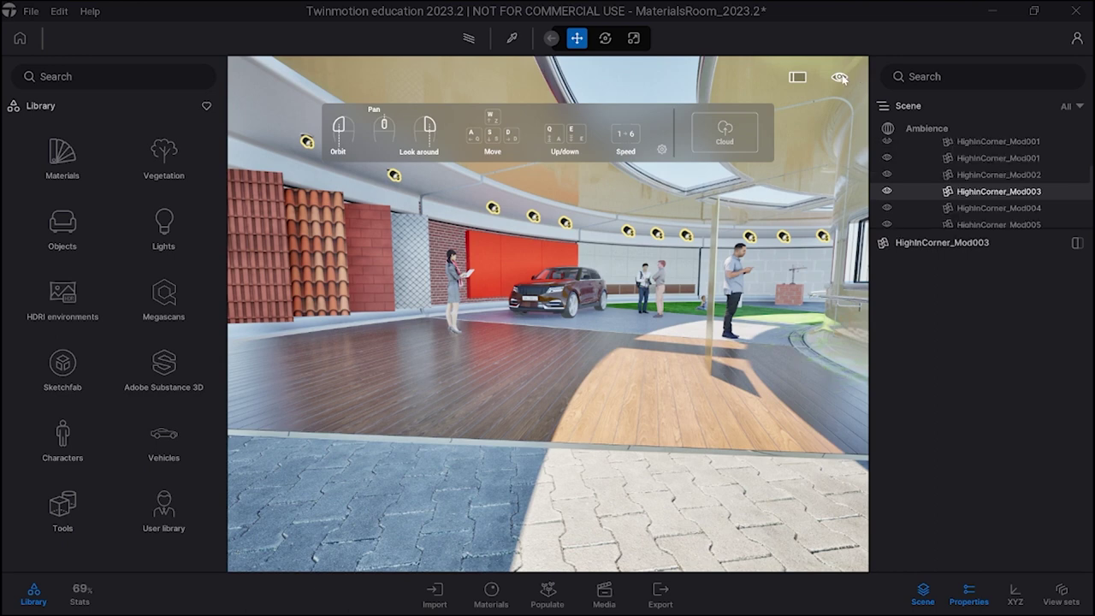
pyautogui.click(842, 75)
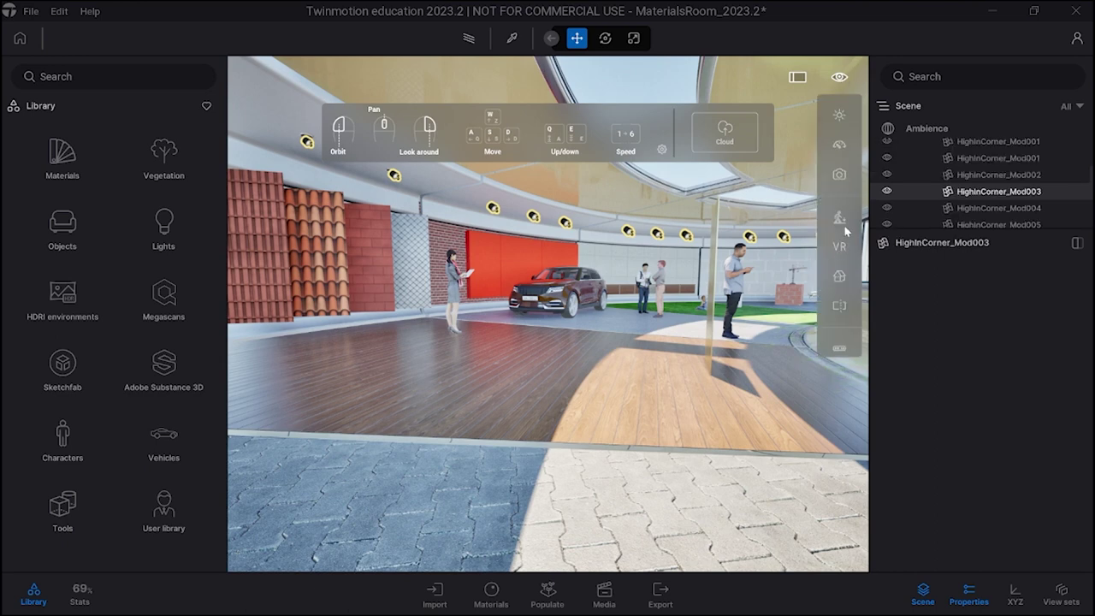
pyautogui.click(841, 145)
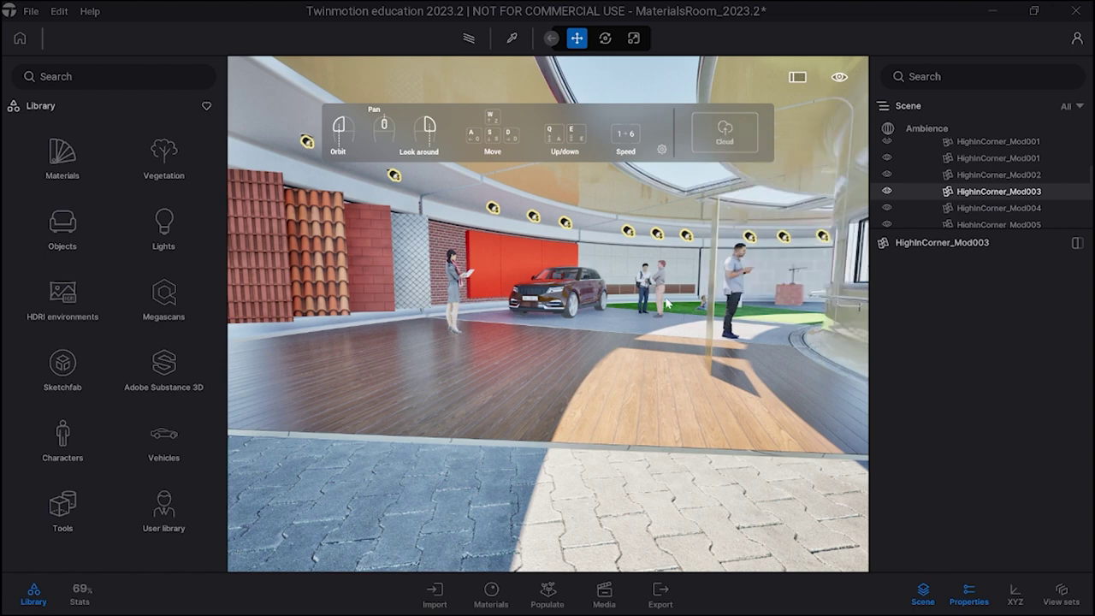
# - Apply the Maple 02 B wood material from the library to the dark plank floor in front of the car
pyautogui.press('w')
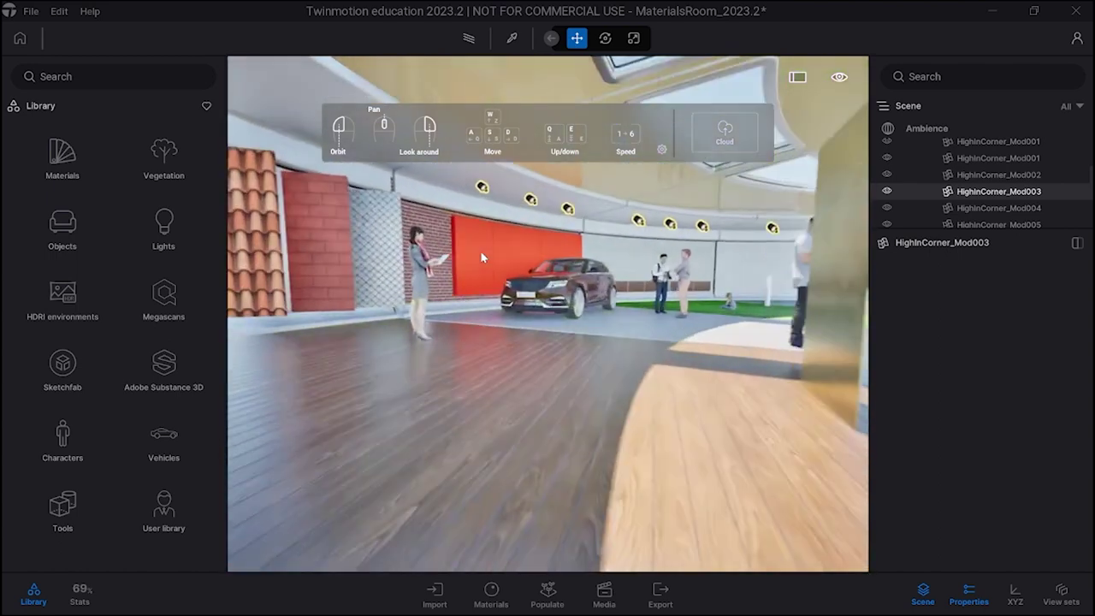
pyautogui.moveTo(484, 256); pyautogui.dragTo(276, 256, button='right')
pyautogui.moveTo(471, 256); pyautogui.dragTo(462, 295)
pyautogui.moveTo(236, 184); pyautogui.dragTo(259, 190, button='right')
pyautogui.click(62, 155)
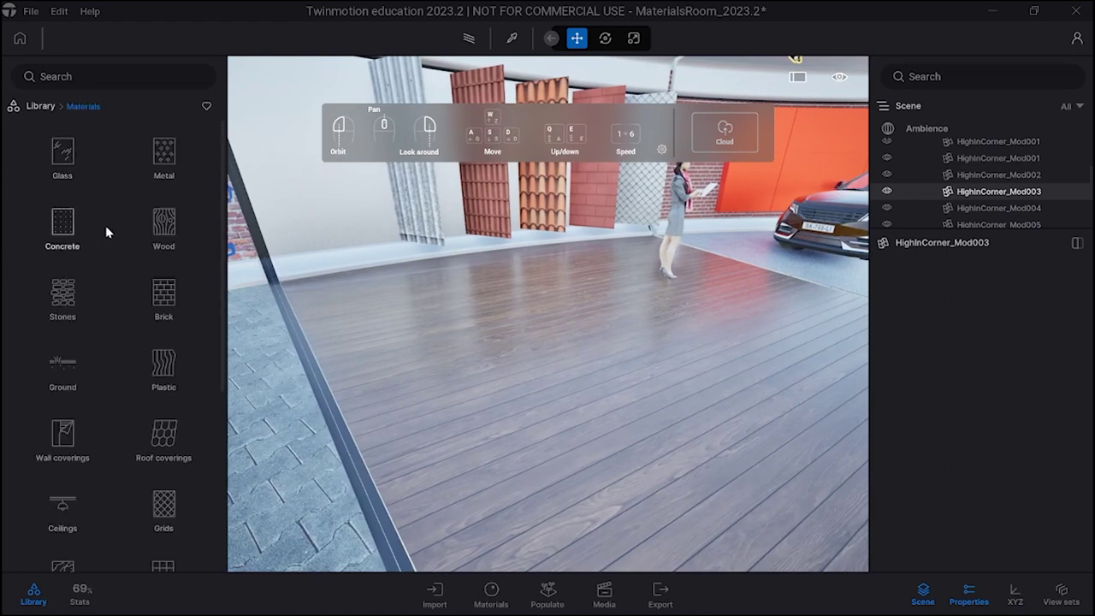
pyautogui.click(158, 229)
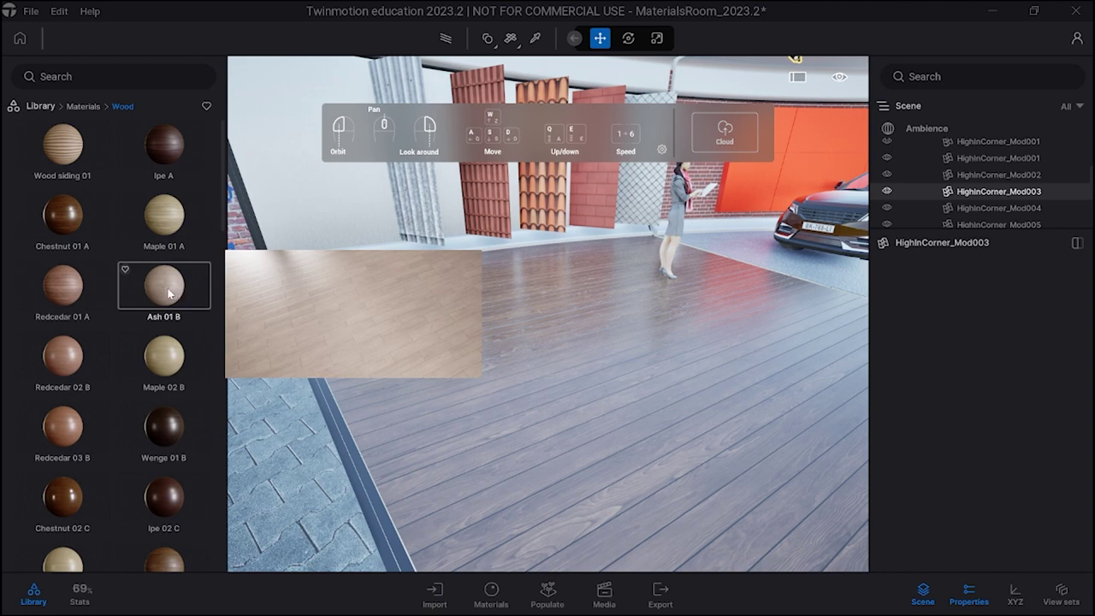
pyautogui.moveTo(172, 369)
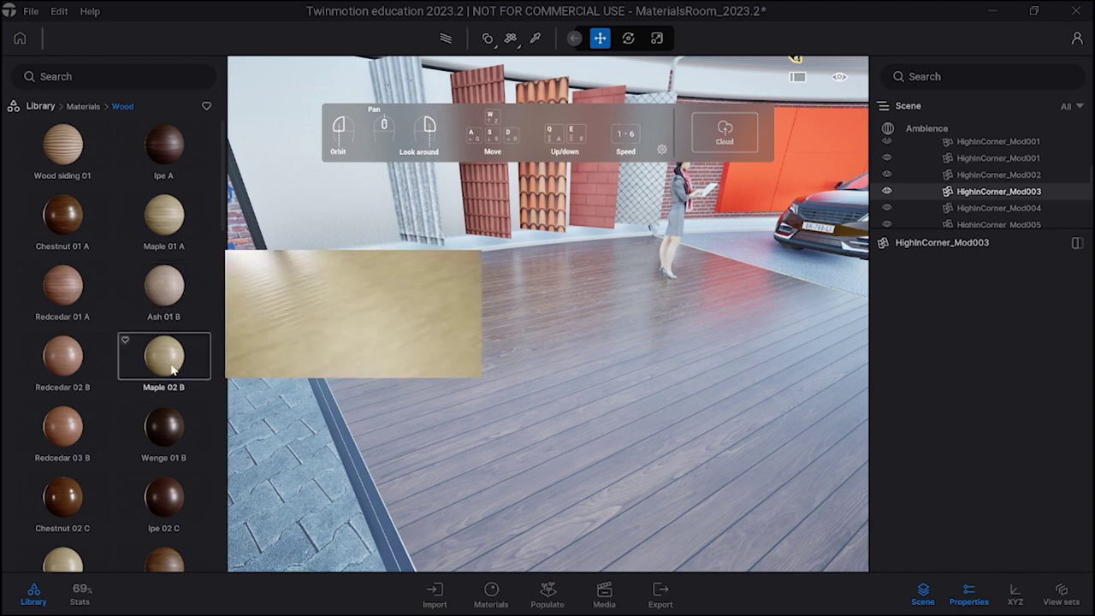
pyautogui.moveTo(172, 370); pyautogui.dragTo(386, 386)
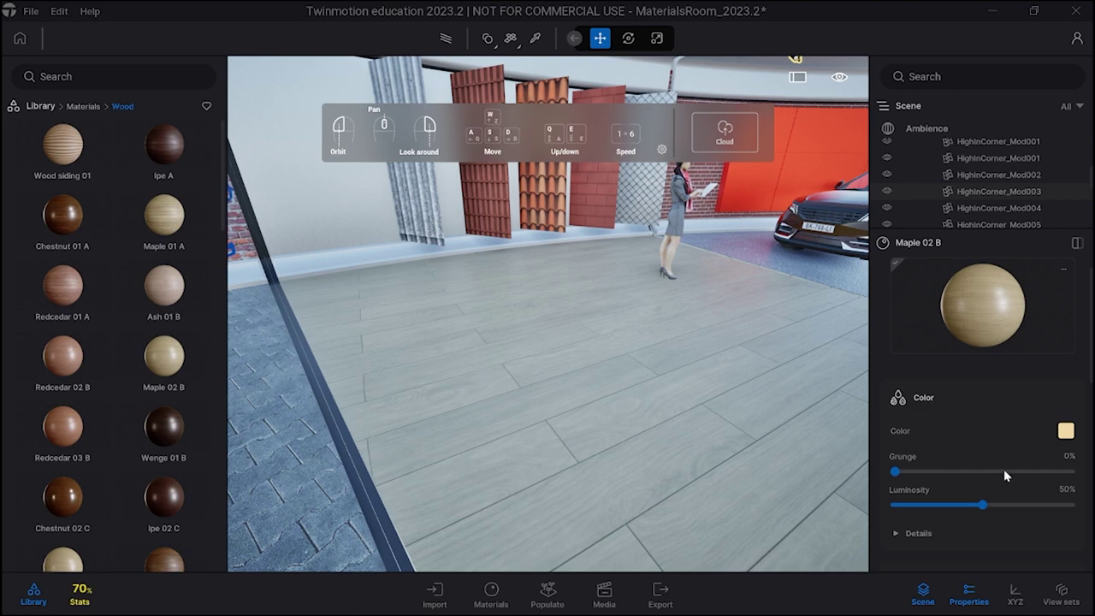
# - Set the roughness of the Maple 02 B floor material to 78% and its metalness to 47%
pyautogui.scroll(-4, 983, 483)
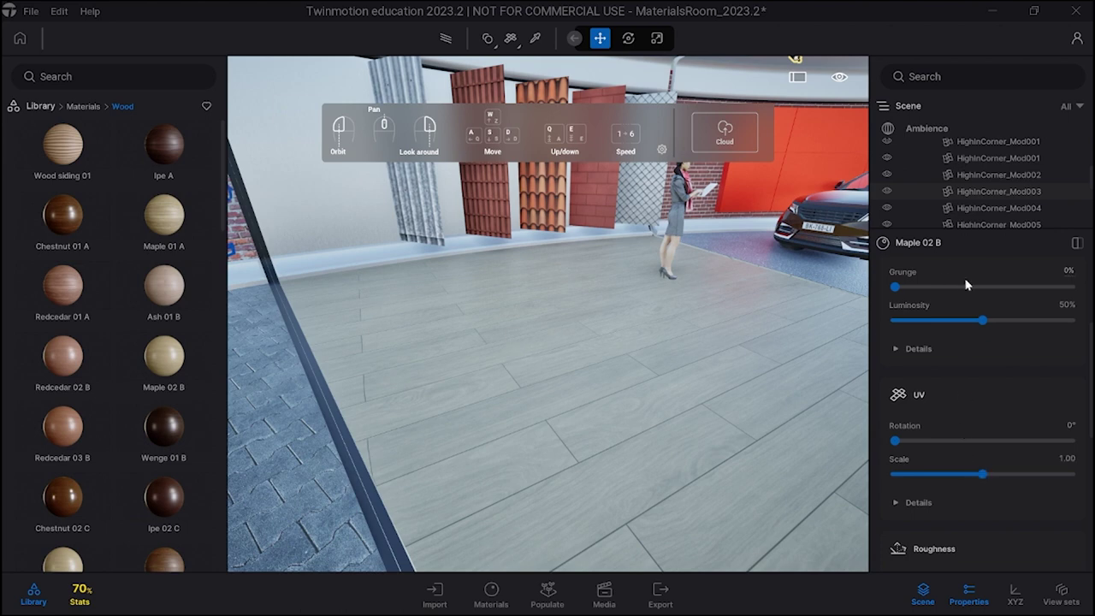
pyautogui.scroll(3, 951, 308)
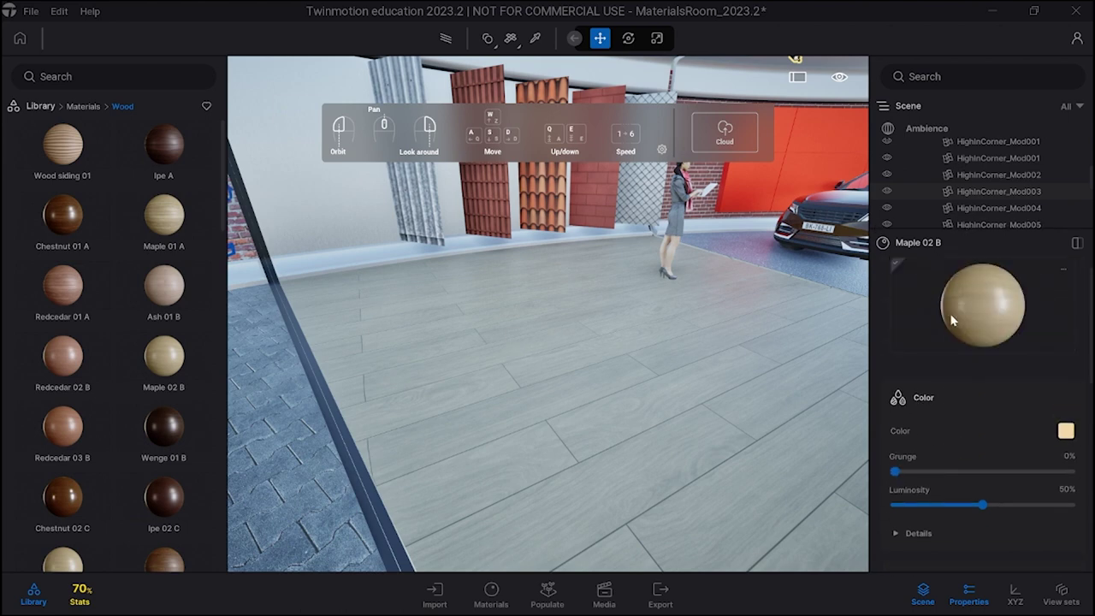
pyautogui.scroll(-1, 978, 299)
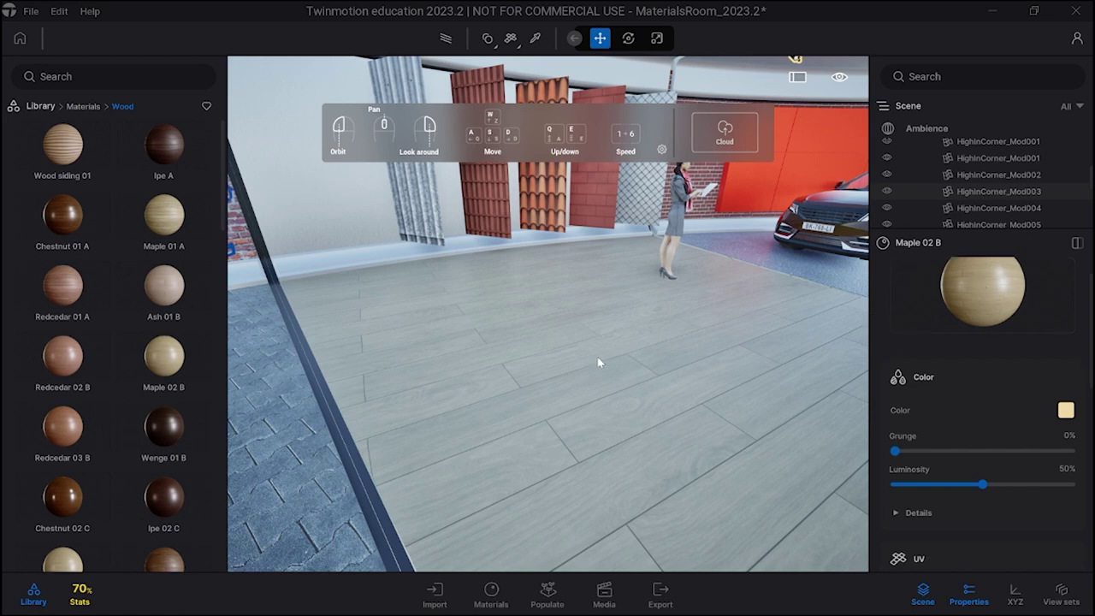
pyautogui.scroll(-5, 972, 384)
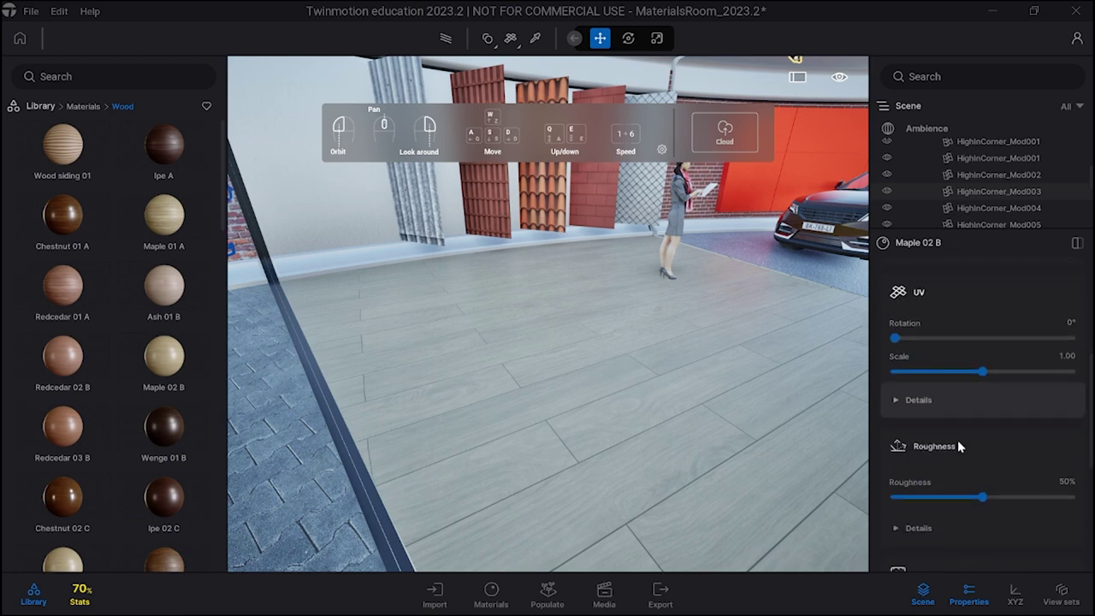
pyautogui.scroll(-5, 958, 479)
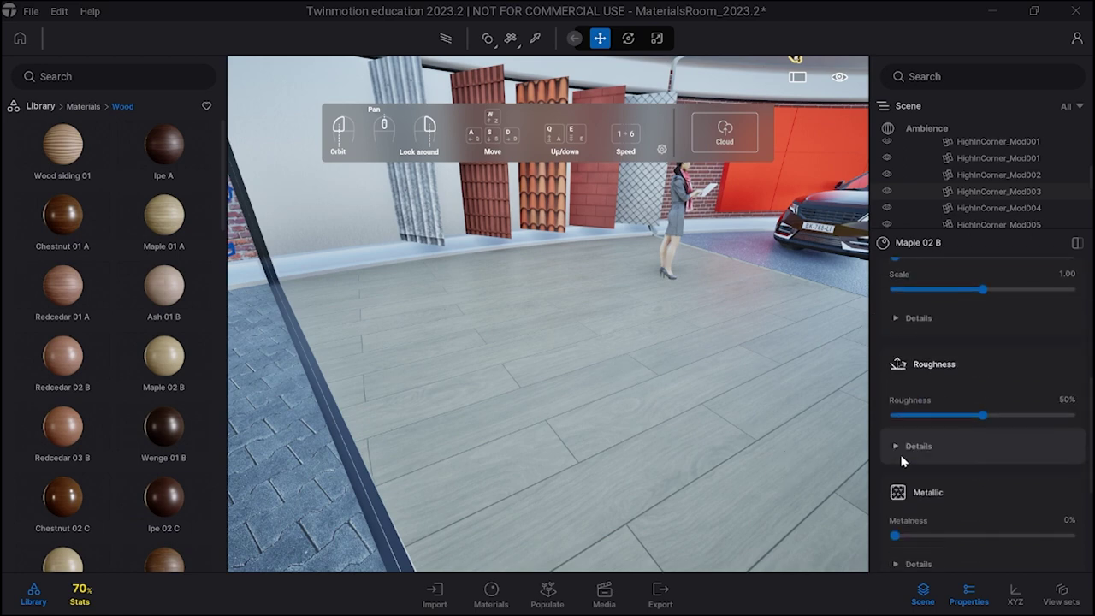
pyautogui.scroll(5, 933, 462)
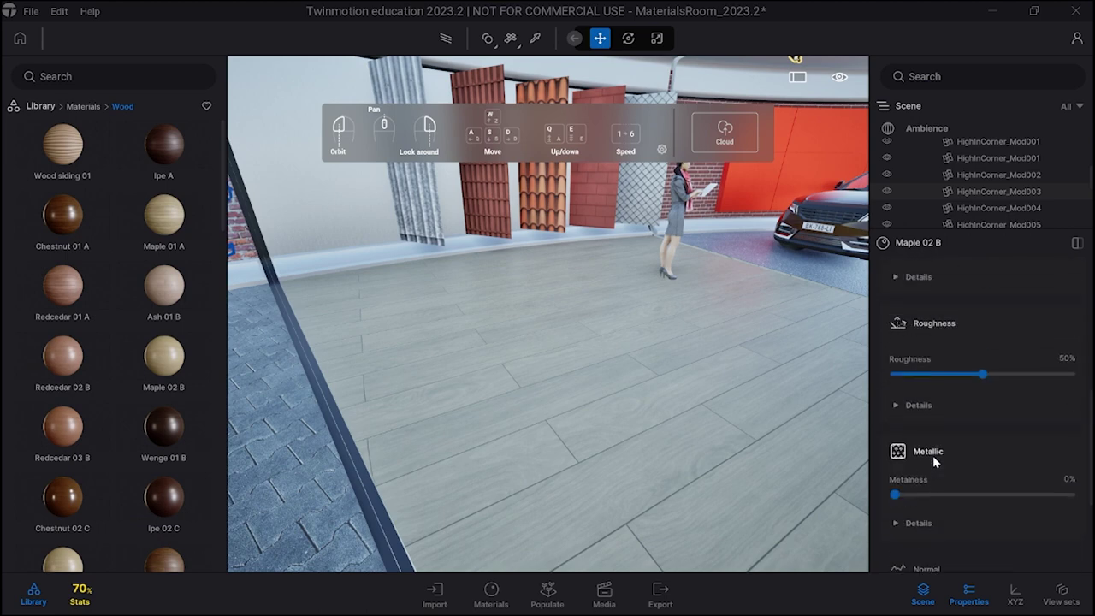
pyautogui.moveTo(982, 415); pyautogui.dragTo(1032, 415)
pyautogui.scroll(-1, 977, 440)
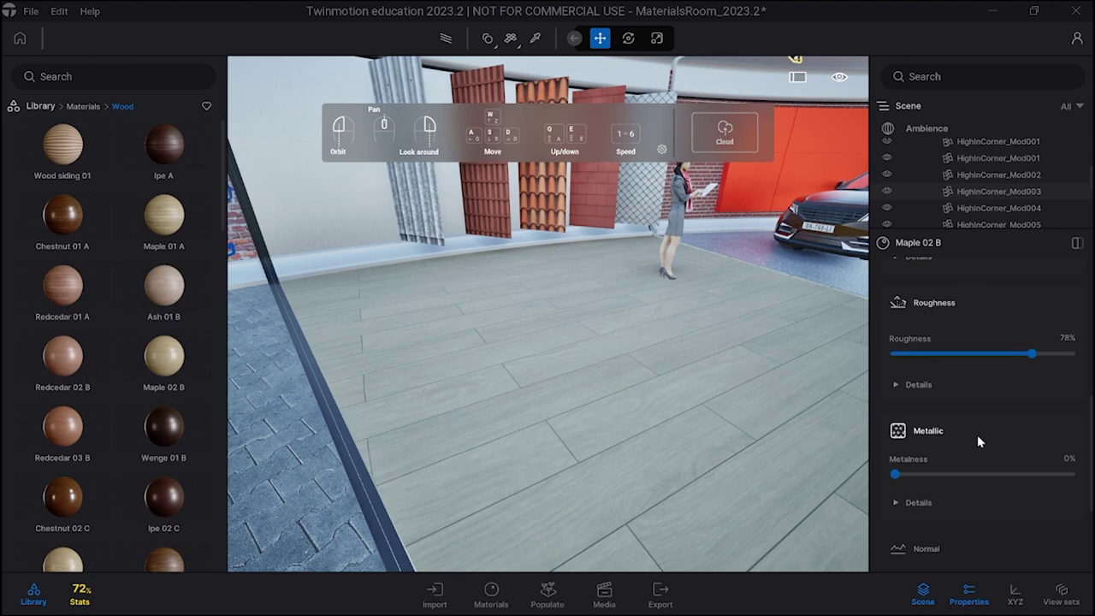
pyautogui.moveTo(894, 474); pyautogui.dragTo(978, 463)
# - Look at the texture and invert options in the metallic and roughness details of Maple 02 B
pyautogui.scroll(-1, 932, 464)
pyautogui.click(895, 462)
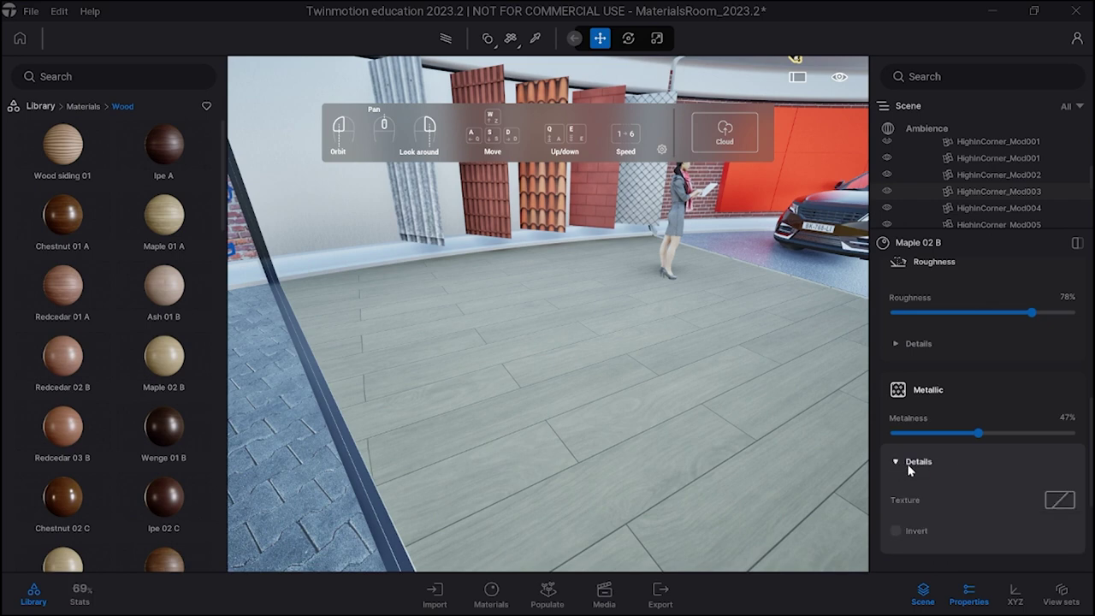
pyautogui.click(894, 462)
pyautogui.scroll(2, 949, 419)
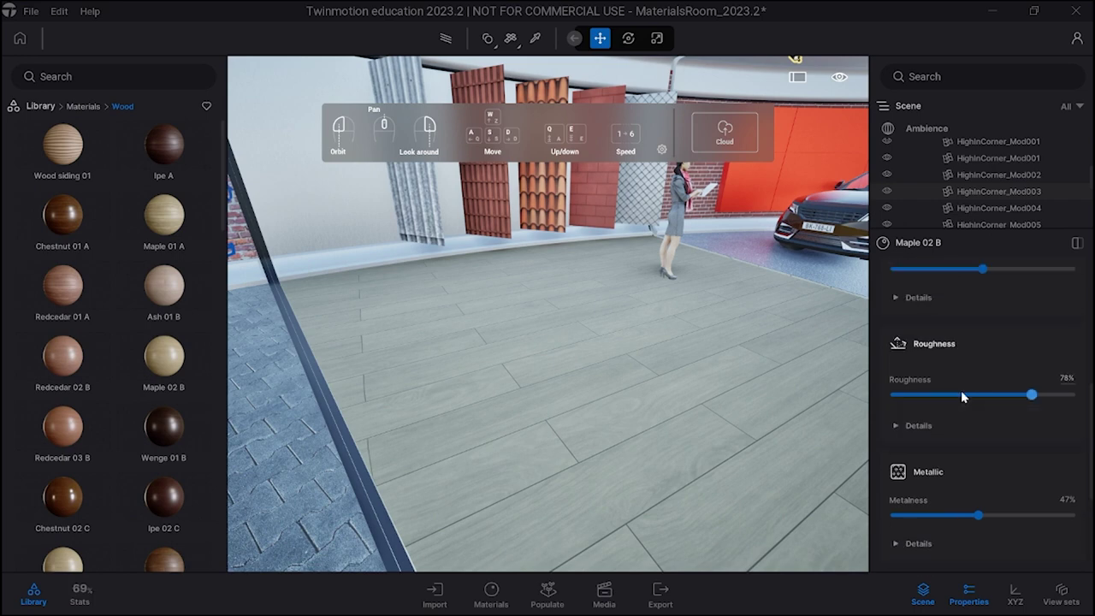
pyautogui.click(896, 427)
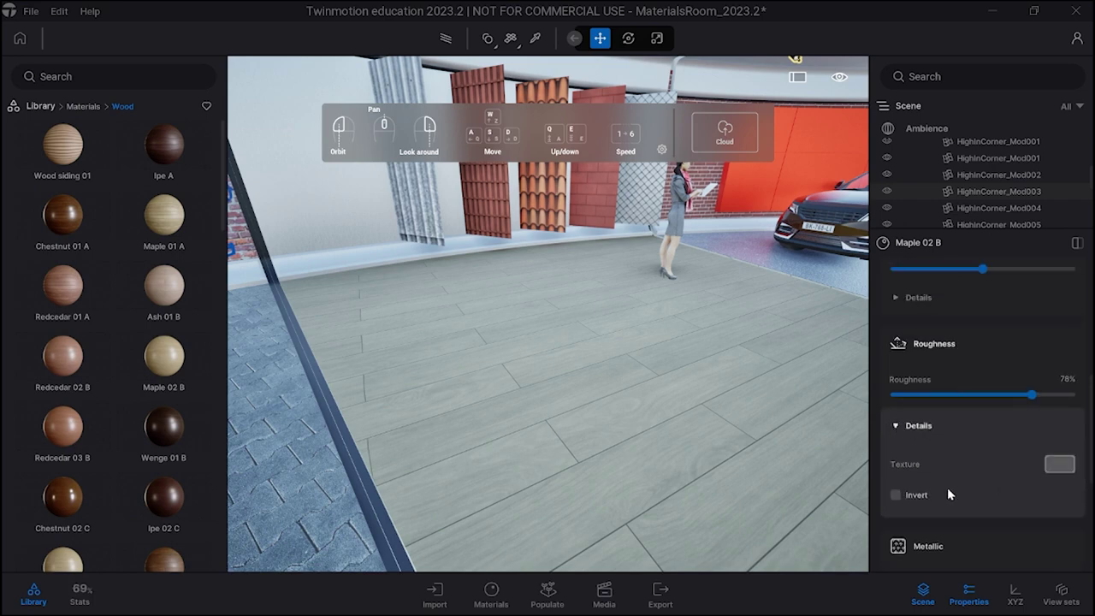
pyautogui.click(895, 427)
pyautogui.scroll(1, 929, 402)
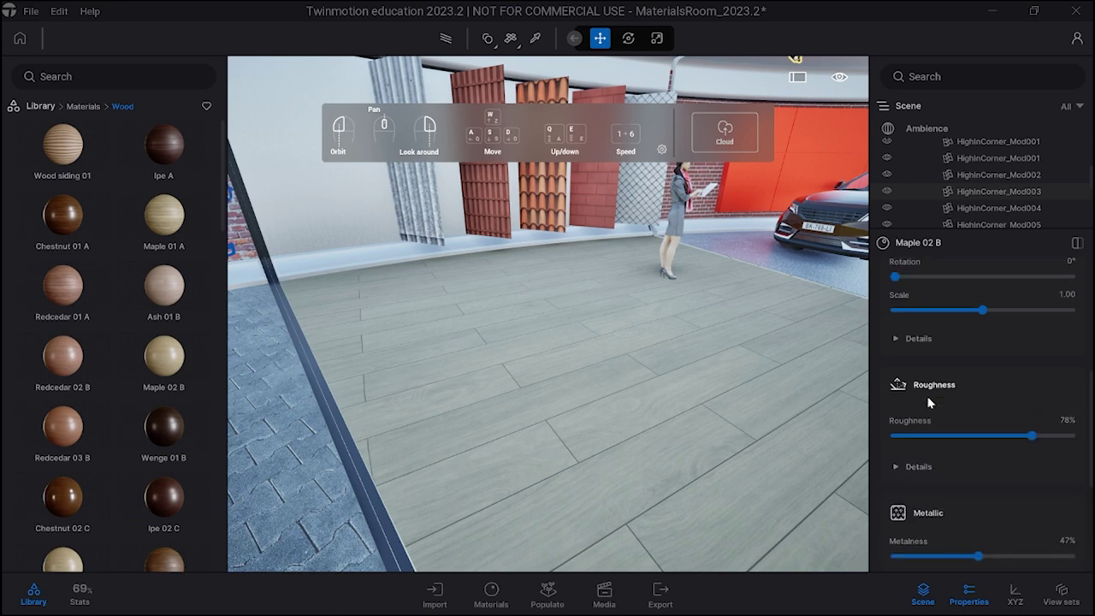
# - Set the UV scale of the Maple 02 B floor material to 0.31 and its rotation to 58°
pyautogui.scroll(2, 929, 402)
pyautogui.moveTo(981, 394); pyautogui.dragTo(914, 392)
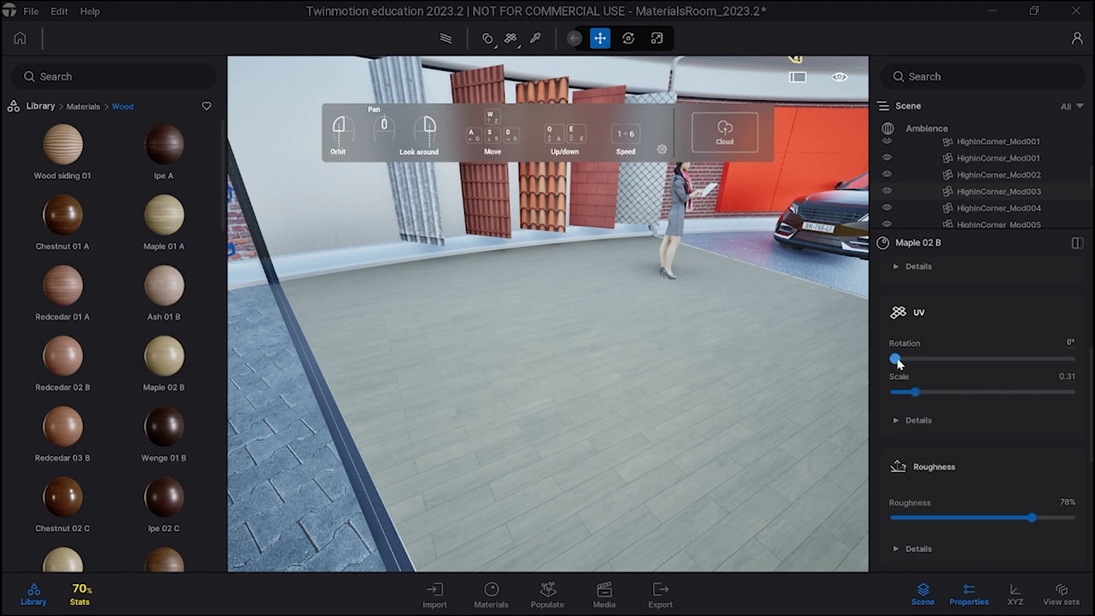
pyautogui.moveTo(896, 358); pyautogui.dragTo(923, 358)
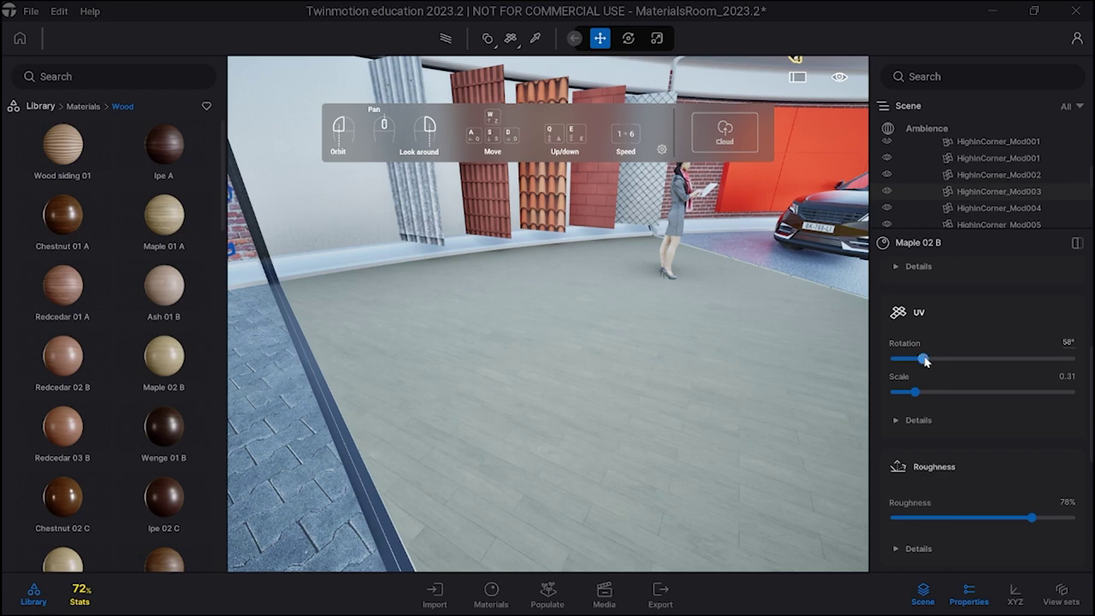
# - Apply the Stacked stone 03 material from the Stones library category to the white wall behind the corrugated metal panel
pyautogui.scroll(-1, 924, 359)
pyautogui.scroll(-4, 822, 410)
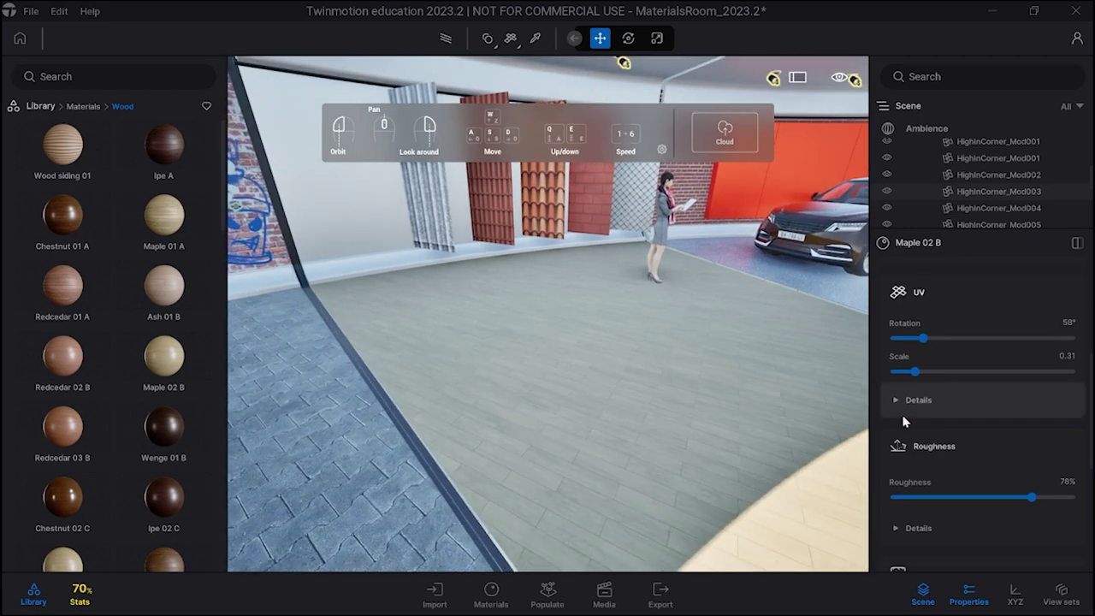
pyautogui.scroll(-11, 912, 425)
pyautogui.scroll(-4, 916, 428)
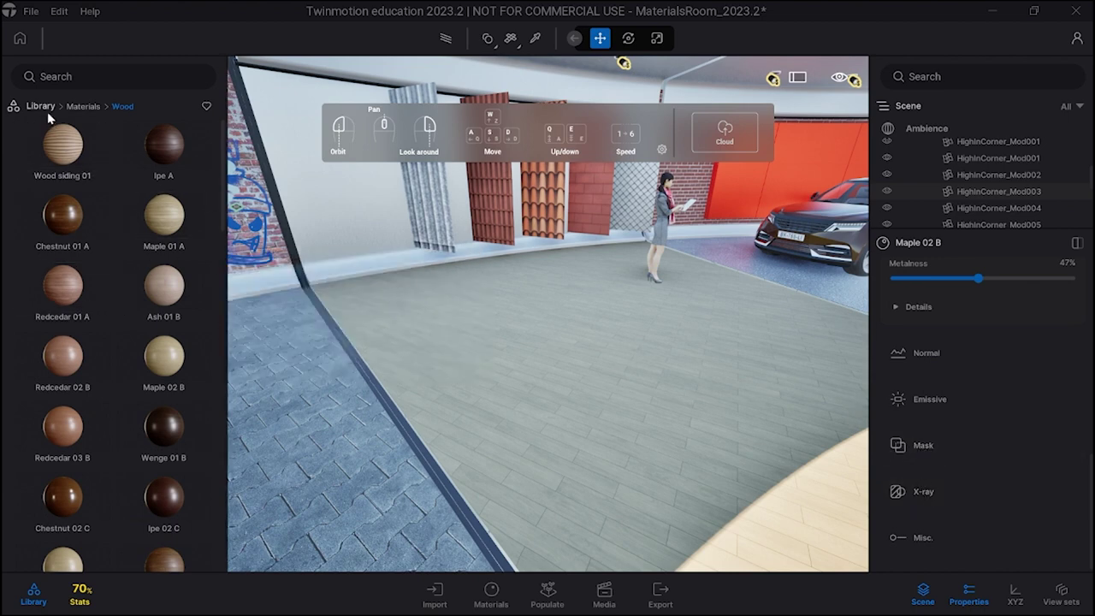
pyautogui.click(82, 106)
pyautogui.click(56, 300)
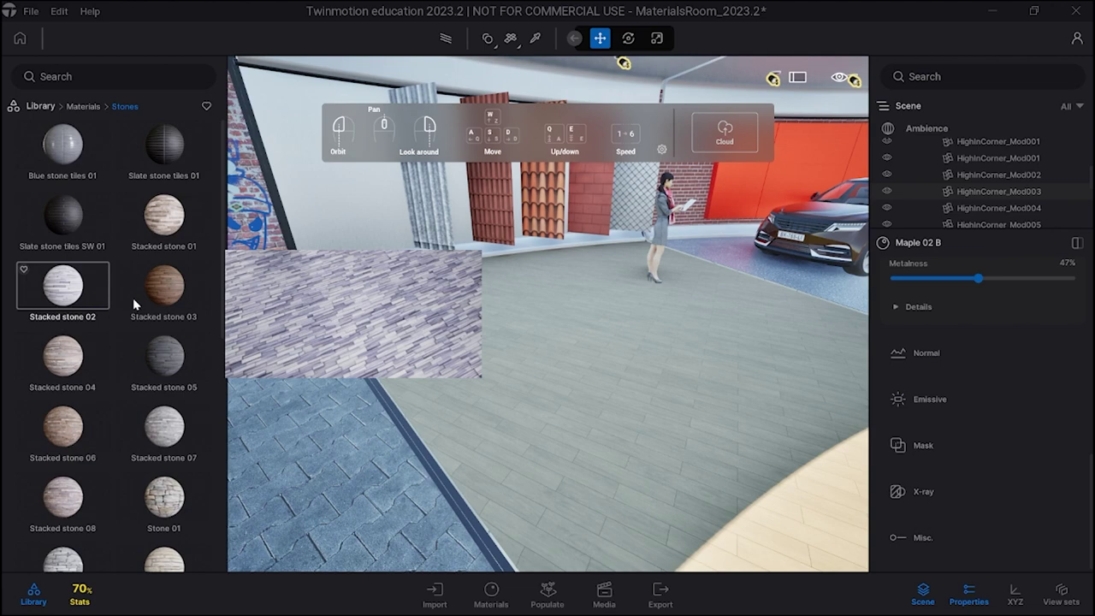
pyautogui.moveTo(205, 271); pyautogui.dragTo(396, 191)
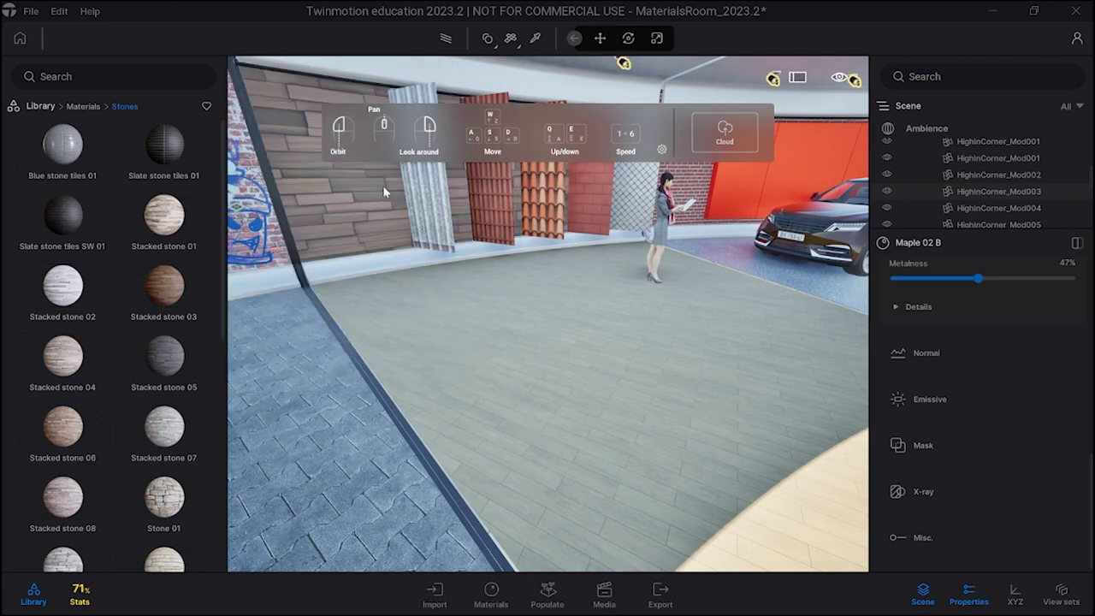
# - Apply the Stone 03 material to the red tiled roof panel beside the corrugated metal panel
pyautogui.moveTo(97, 348)
pyautogui.scroll(-1, 96, 348)
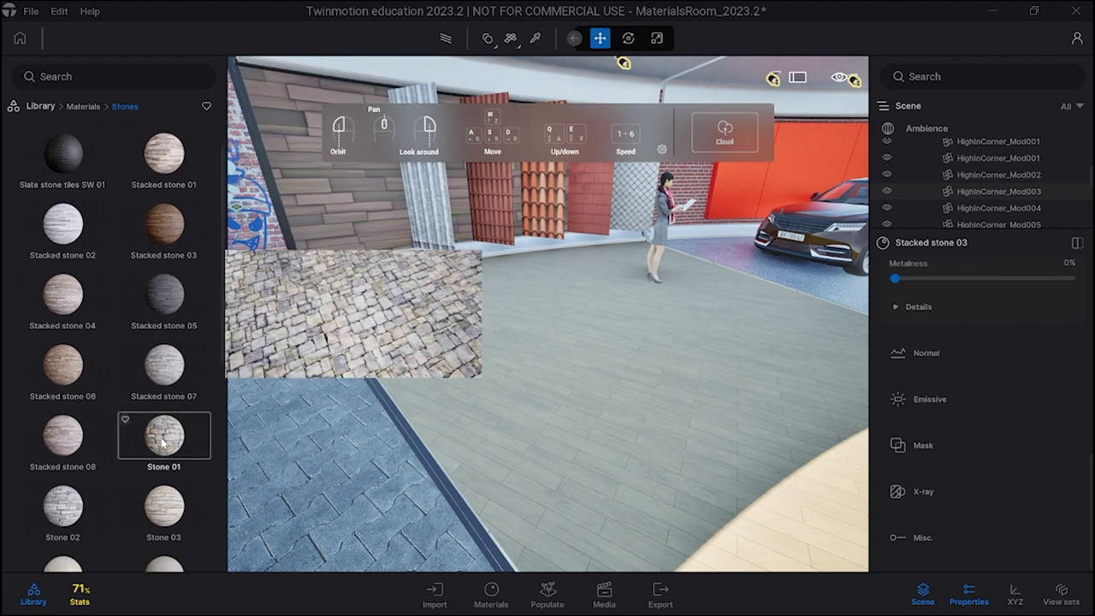
pyautogui.moveTo(243, 429); pyautogui.dragTo(499, 213)
# - Set the emissive glow of Stone 03 to about 25061 nit and lower its normal strength
pyautogui.click(945, 399)
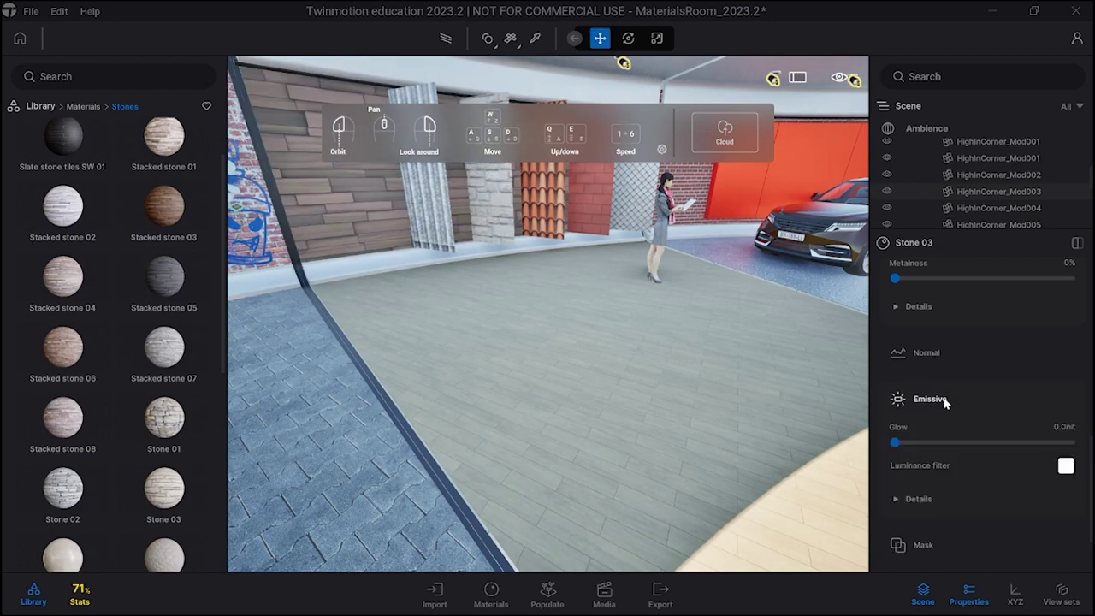
pyautogui.moveTo(895, 442); pyautogui.dragTo(939, 440)
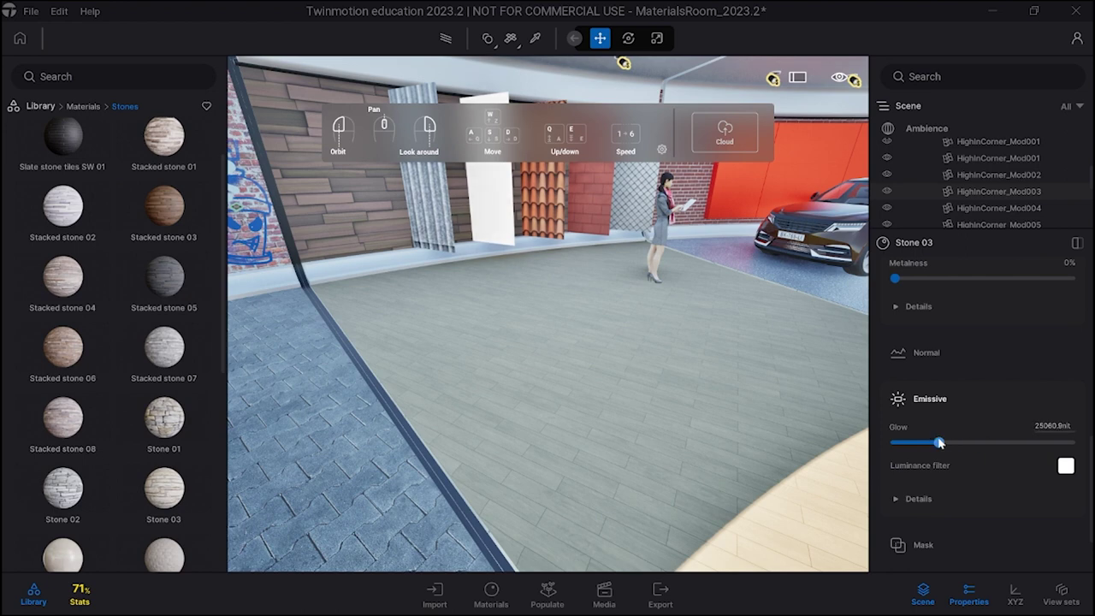
pyautogui.scroll(-1, 922, 540)
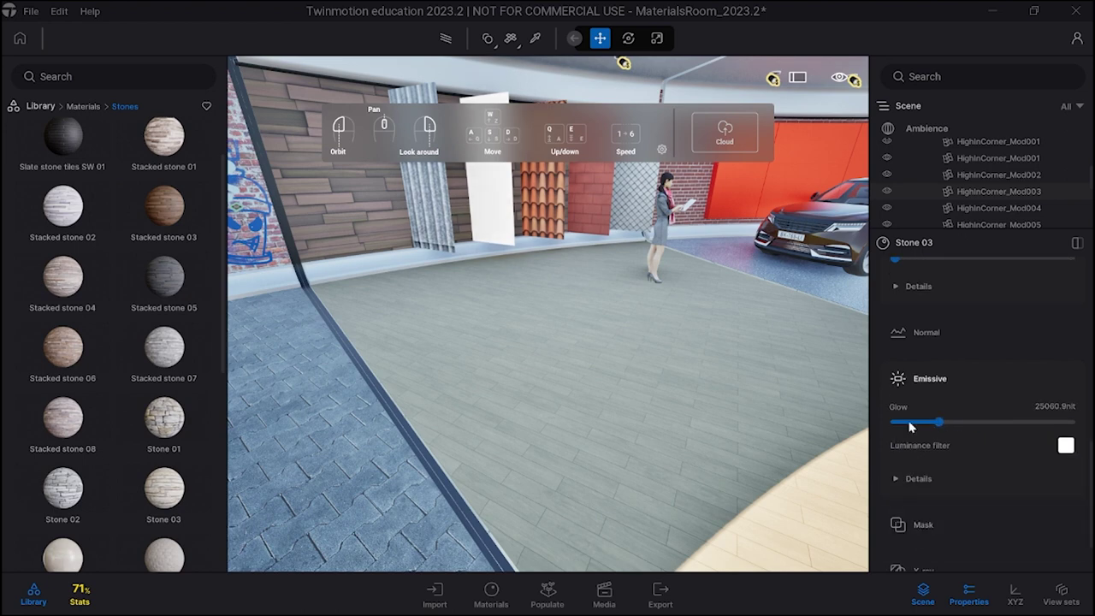
pyautogui.scroll(1, 927, 379)
pyautogui.click(927, 372)
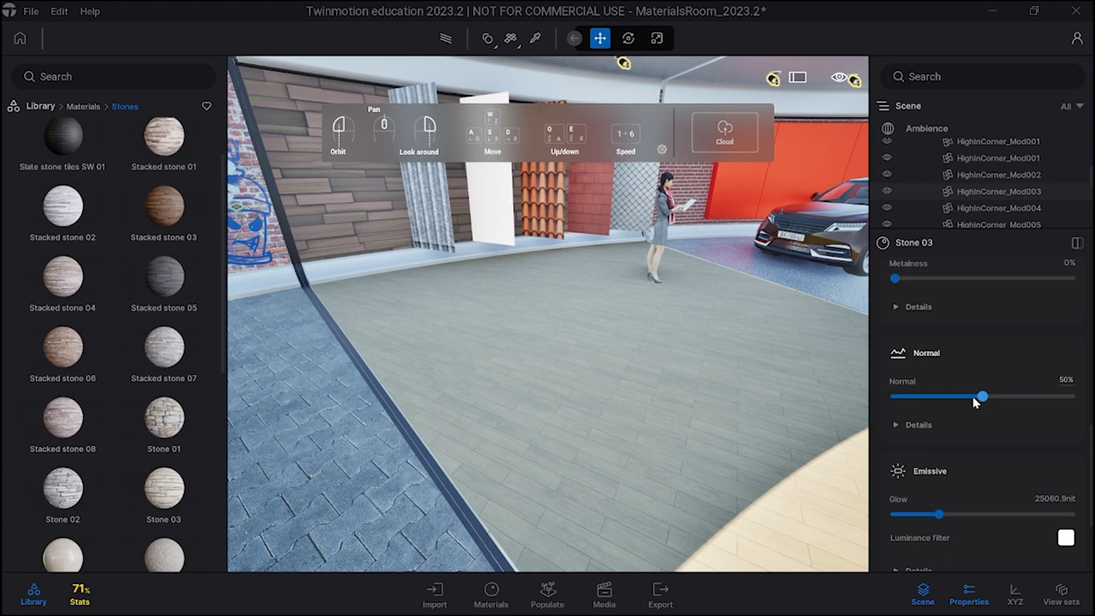
pyautogui.moveTo(975, 398); pyautogui.dragTo(947, 398)
# - Apply Roof covering 09 from the Roof coverings library category to the corrugated metal panel of the Roofs object
pyautogui.click(432, 224)
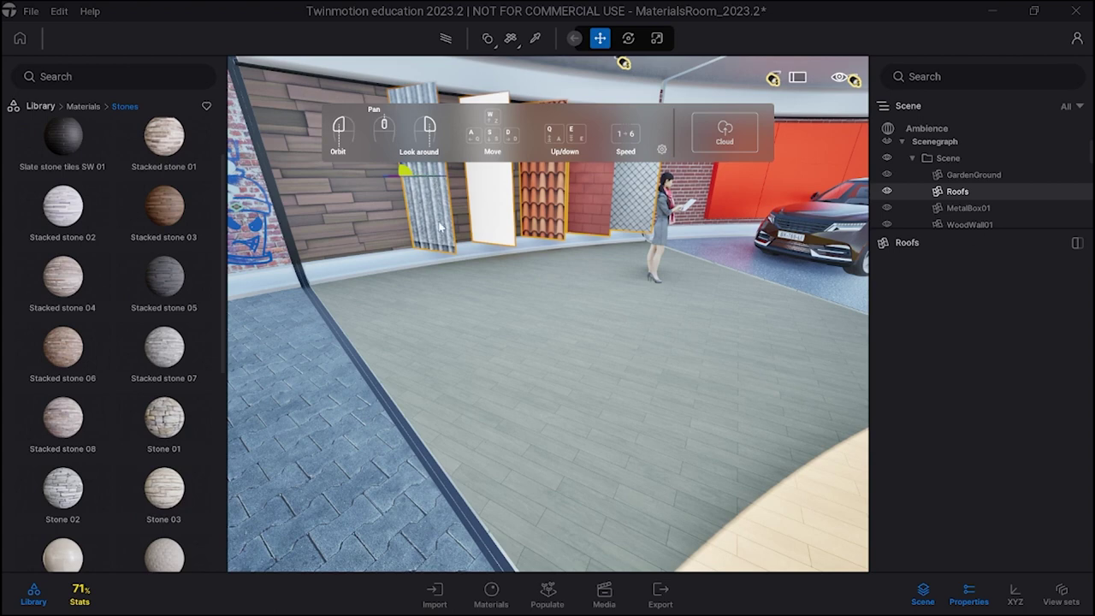
pyautogui.moveTo(107, 306)
pyautogui.scroll(-3, 107, 306)
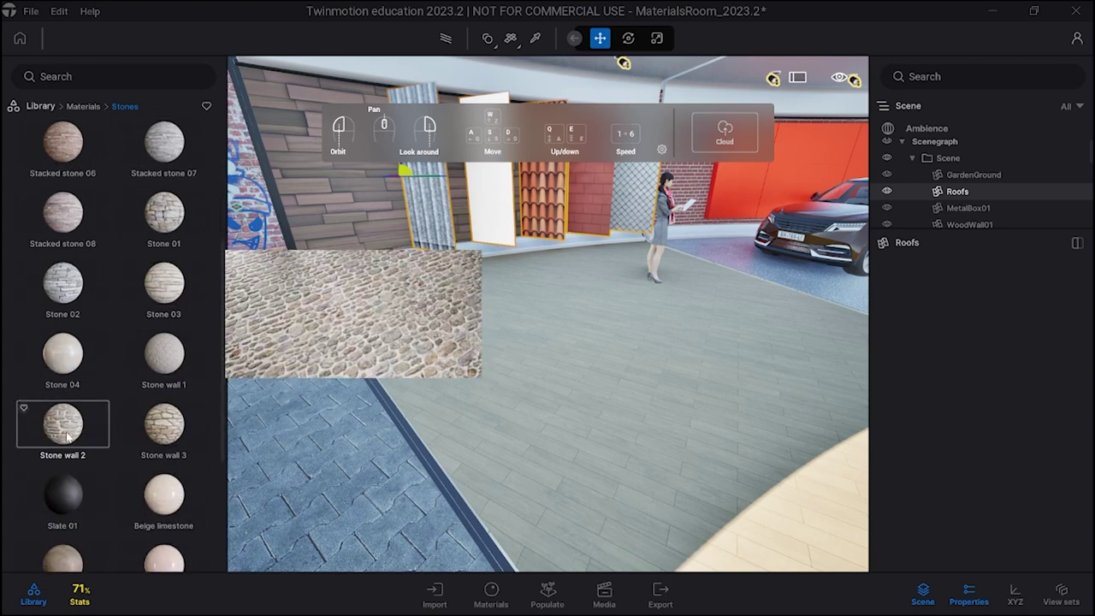
pyautogui.click(83, 106)
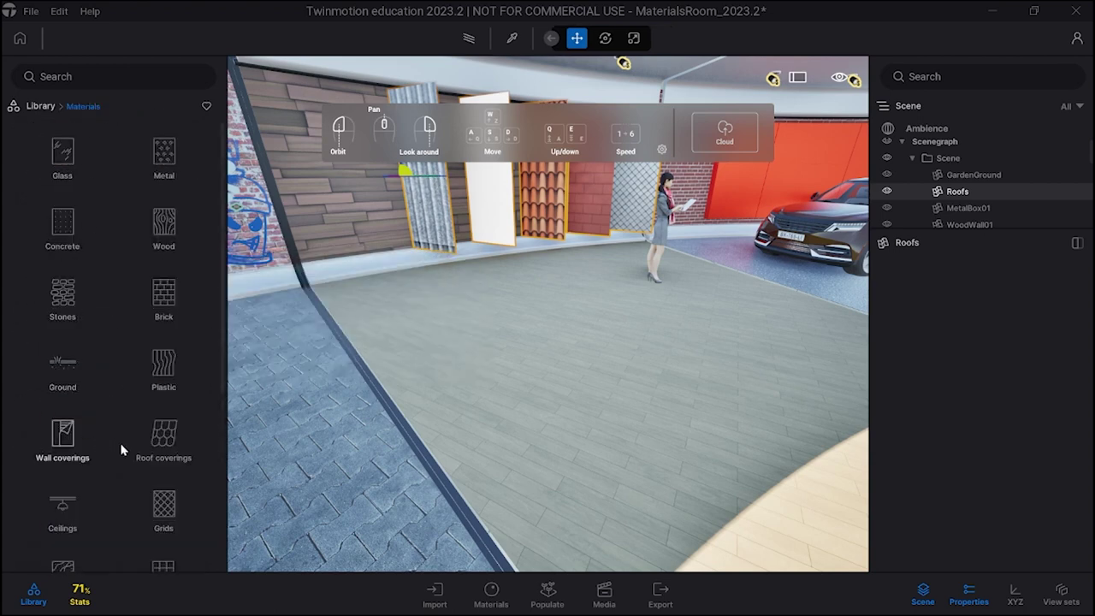
pyautogui.click(175, 427)
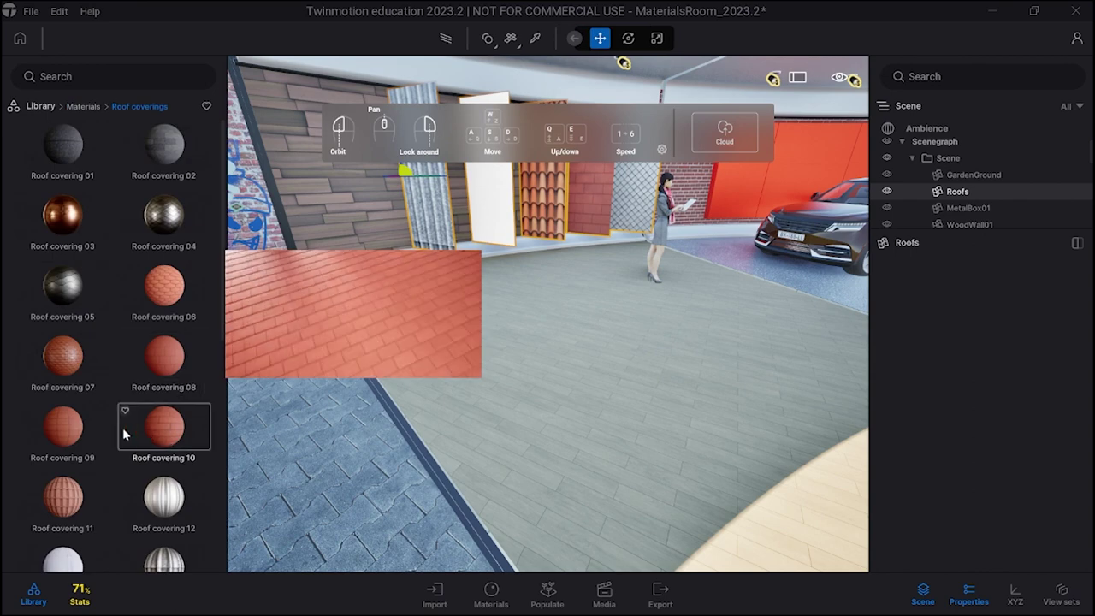
pyautogui.moveTo(107, 409); pyautogui.dragTo(426, 220)
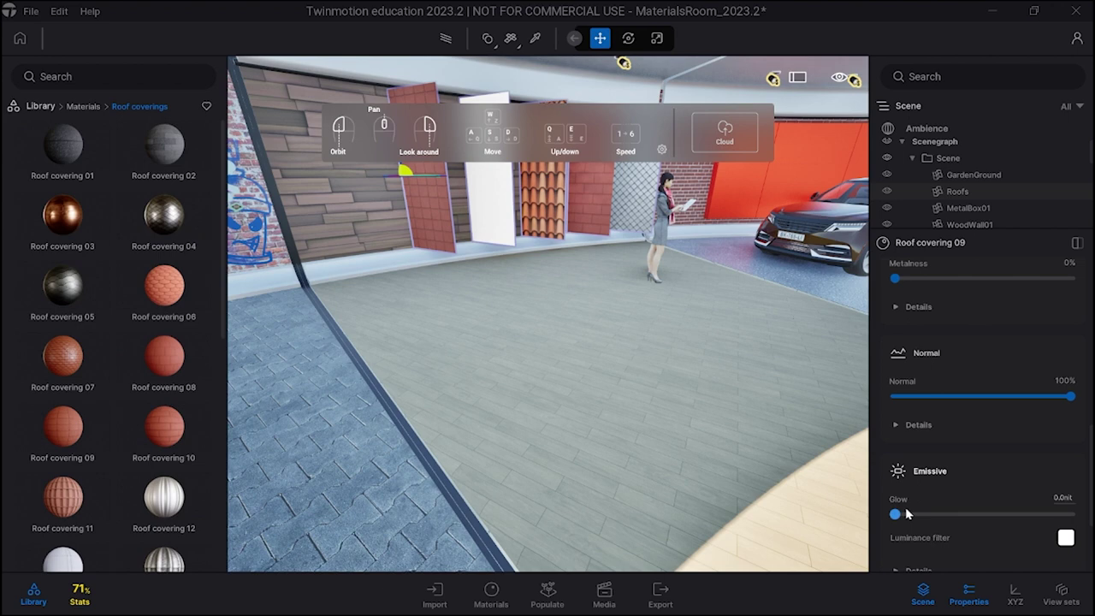
# - Set the metalness of Roof covering 09 to 84% and its roughness to 30%
pyautogui.scroll(-1, 905, 505)
pyautogui.scroll(3, 904, 489)
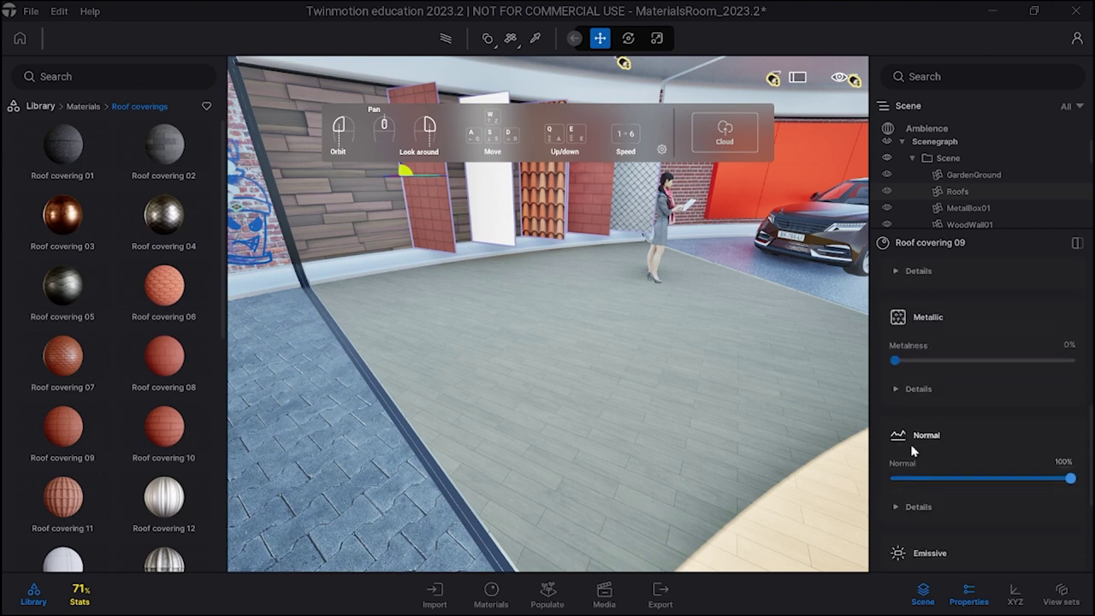
pyautogui.moveTo(895, 423); pyautogui.dragTo(1042, 420)
pyautogui.scroll(1, 960, 339)
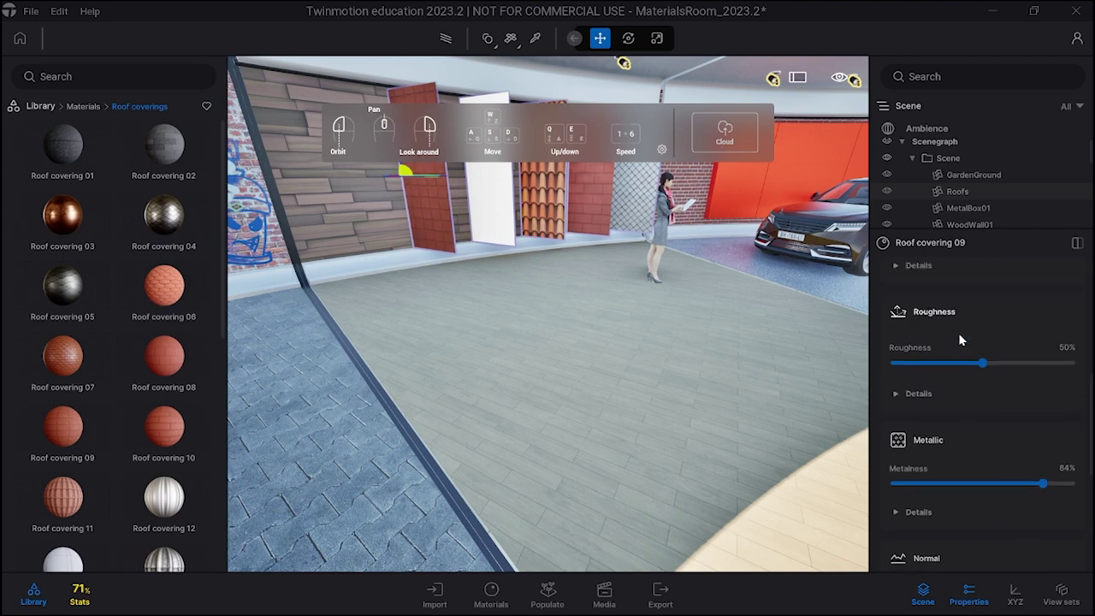
pyautogui.moveTo(982, 363); pyautogui.dragTo(946, 360)
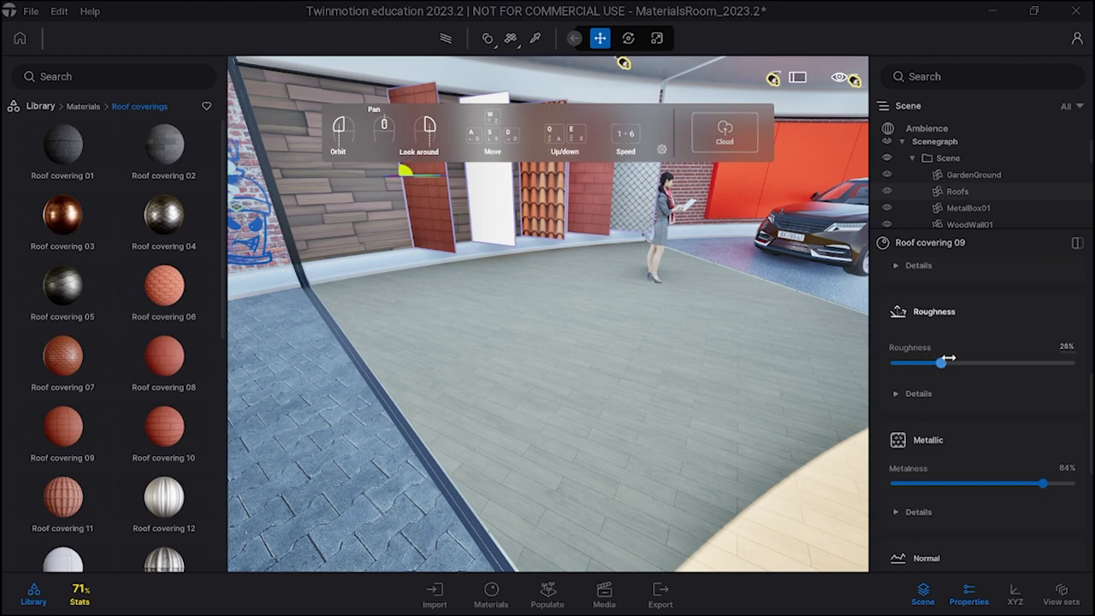
# - Move up close to the Roof covering 09 panel and set its roughness to 26%
pyautogui.moveTo(597, 295); pyautogui.dragTo(564, 262, button='right')
pyautogui.press('w')
pyautogui.press('w')
pyautogui.press('a')
pyautogui.press('w')
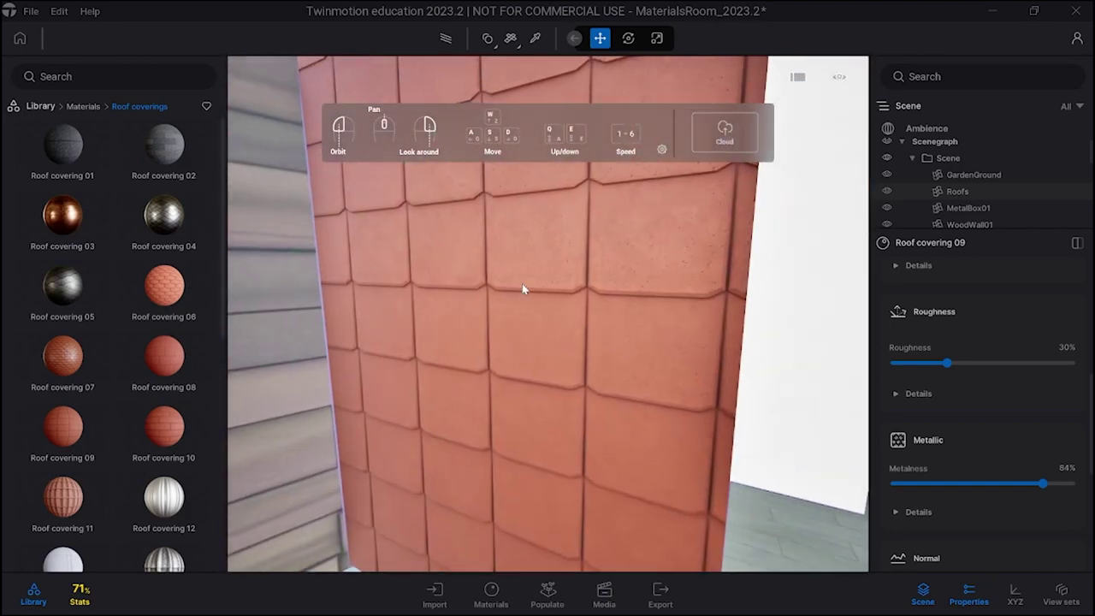
pyautogui.moveTo(945, 362)
pyautogui.mouseDown()
pyautogui.moveTo(903, 362)
pyautogui.moveTo(1015, 362)
pyautogui.moveTo(944, 362)
pyautogui.mouseUp()
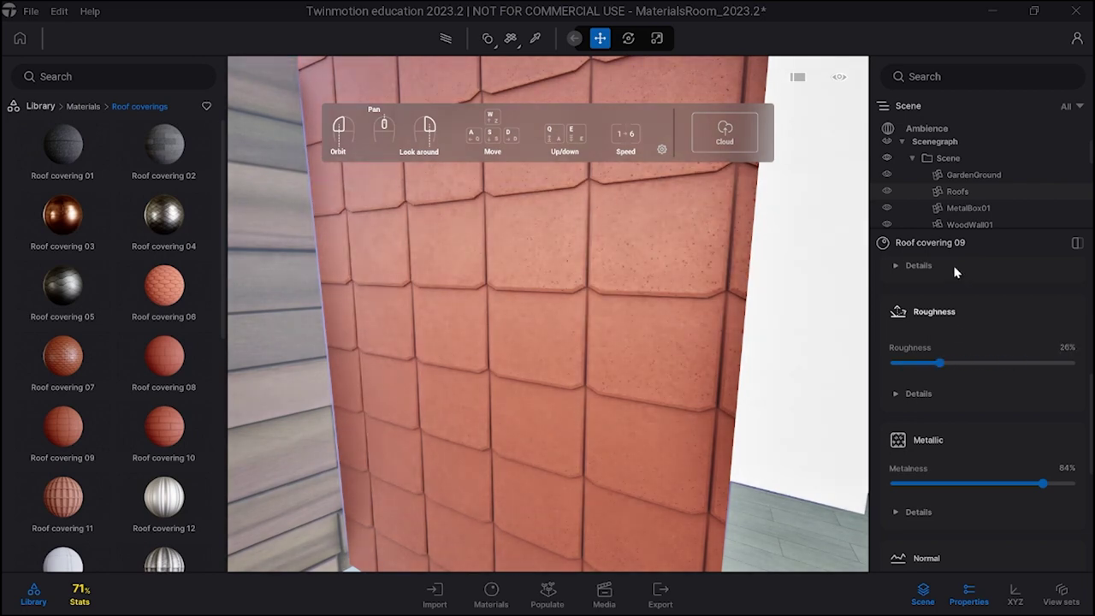
# - Delete the animated crane standing on top of the brick Box 1m
pyautogui.scroll(3, 932, 318)
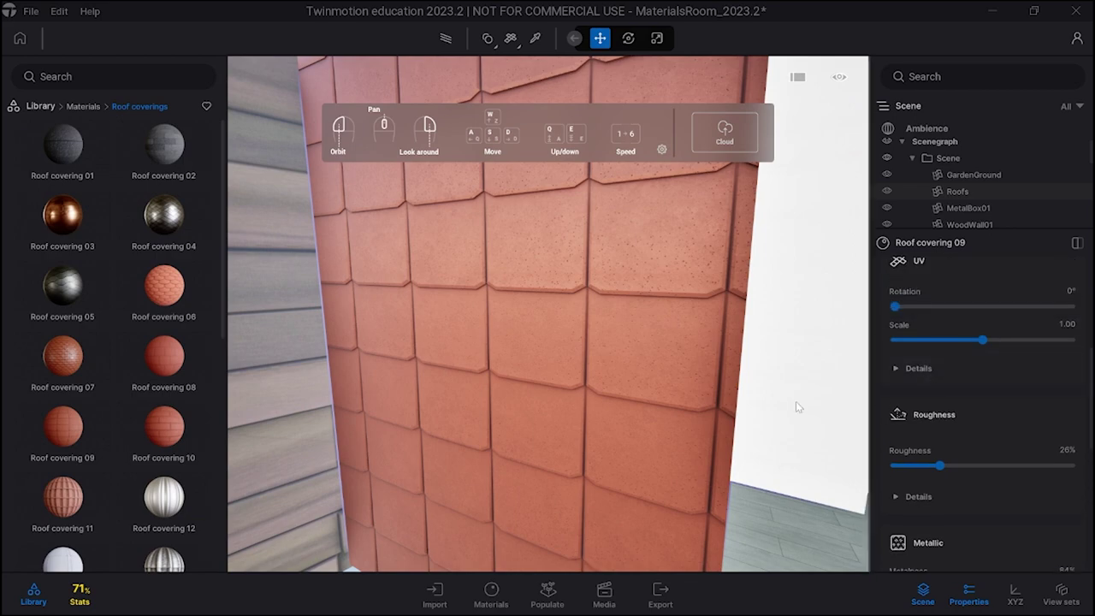
pyautogui.scroll(-6, 742, 396)
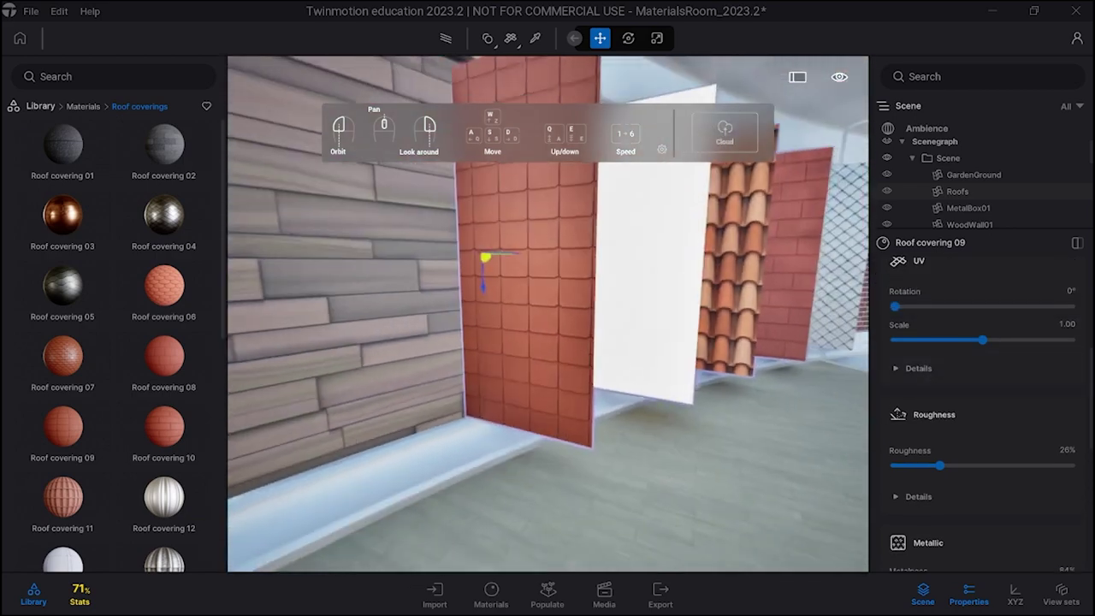
pyautogui.scroll(-2, 742, 396)
pyautogui.moveTo(743, 396); pyautogui.dragTo(1069, 318, button='right')
pyautogui.press('w')
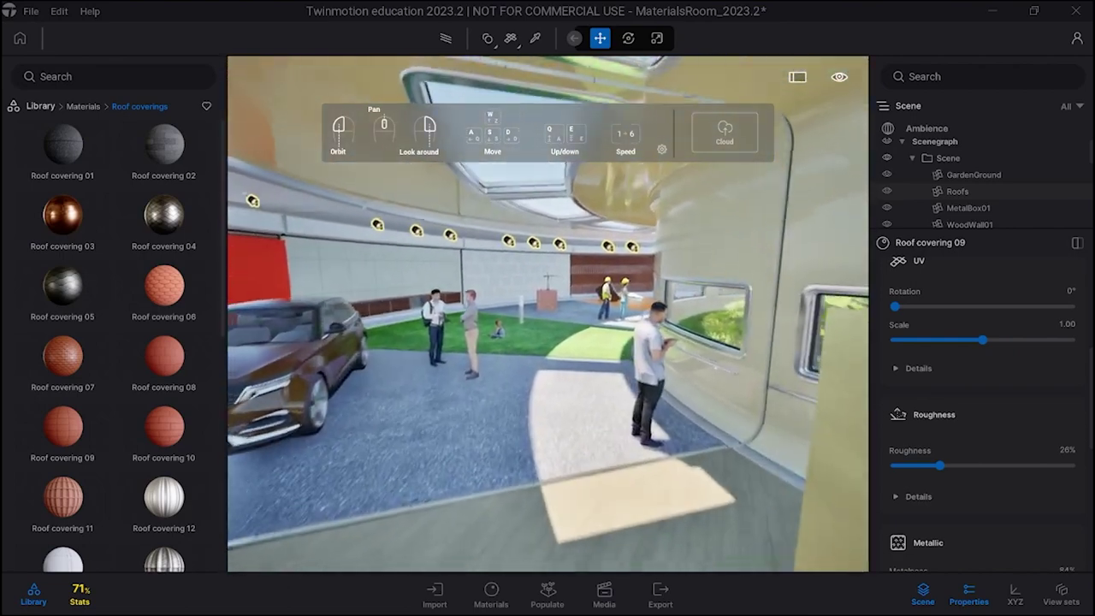
pyautogui.press('w')
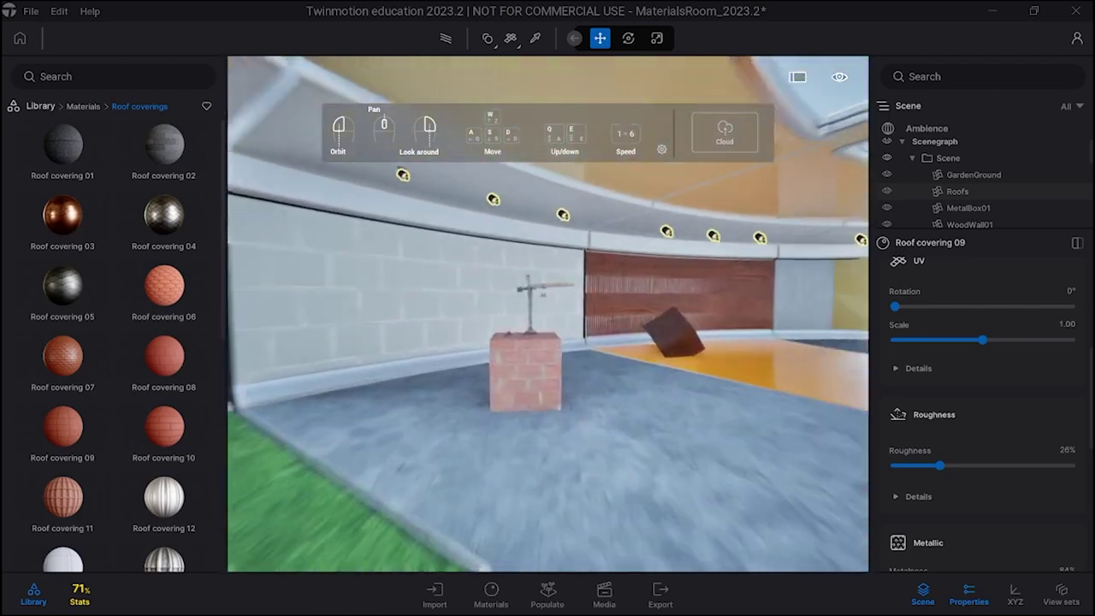
pyautogui.click(498, 394)
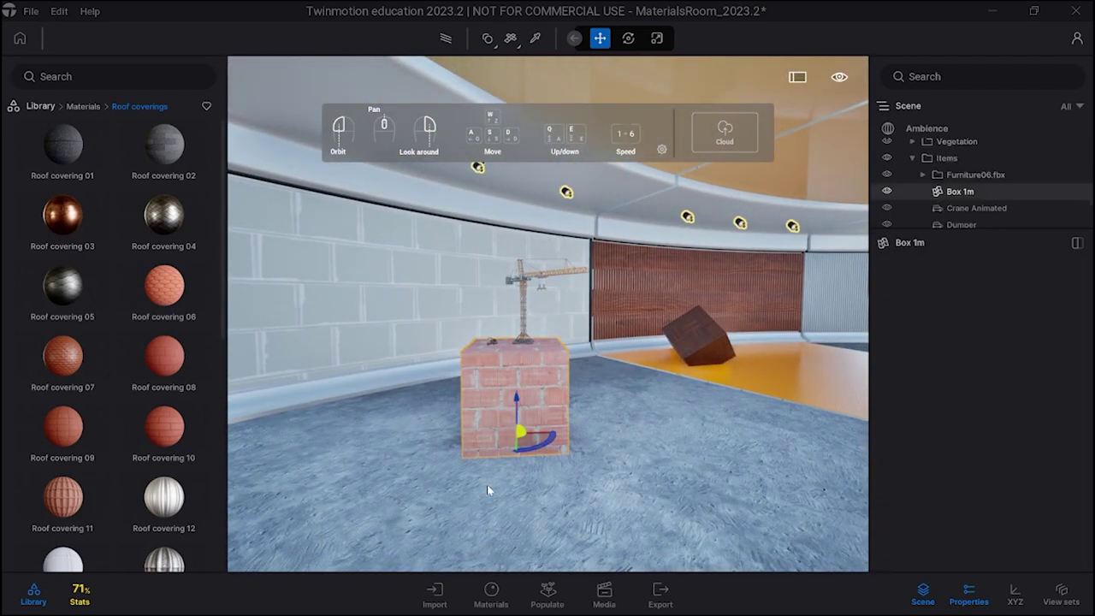
pyautogui.click(531, 275)
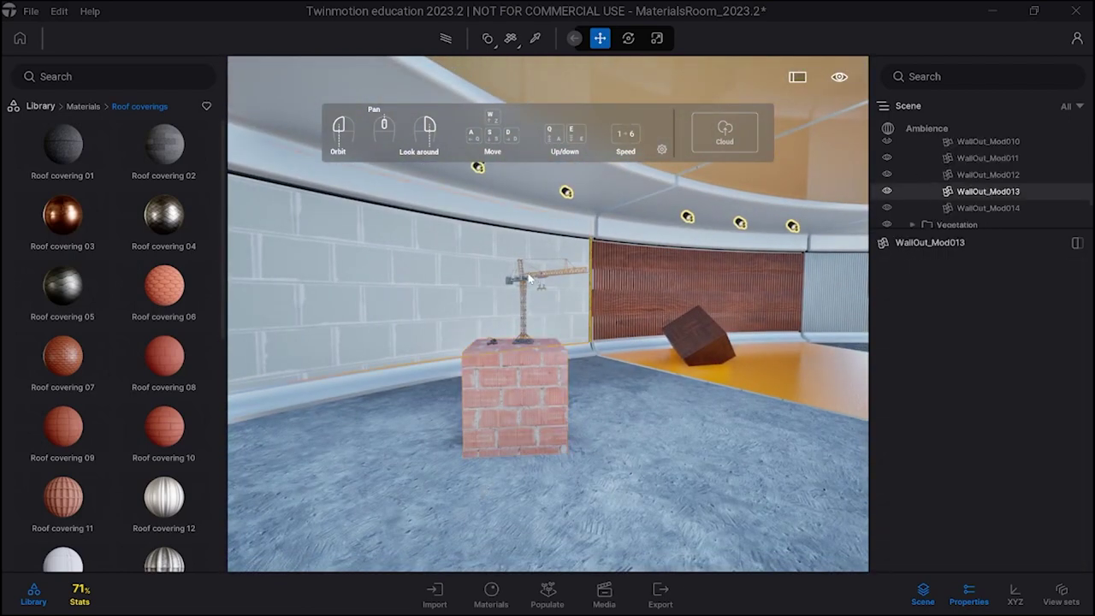
pyautogui.click(524, 286)
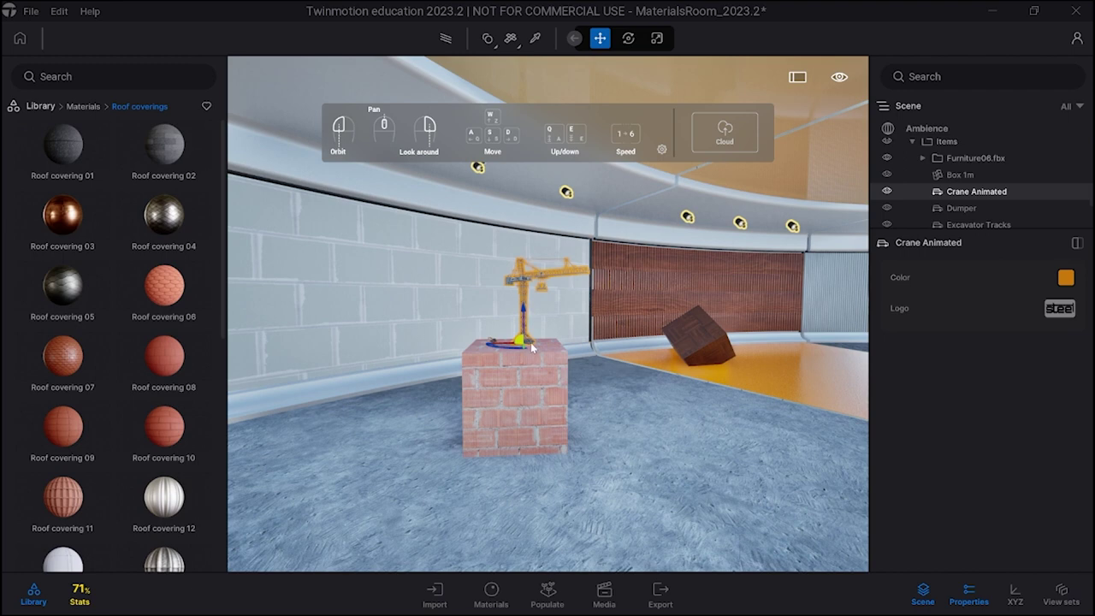
pyautogui.press('Delete')
# - Delete the Excavator Tracks object from the top of the brick box
pyautogui.click(496, 339)
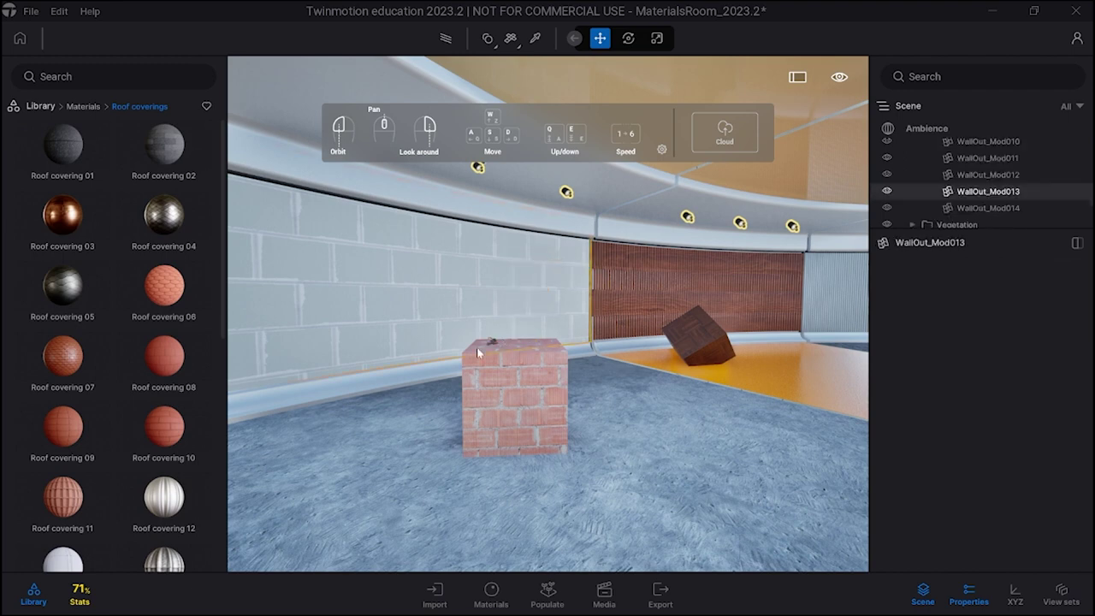
pyautogui.click(491, 344)
pyautogui.click(493, 345)
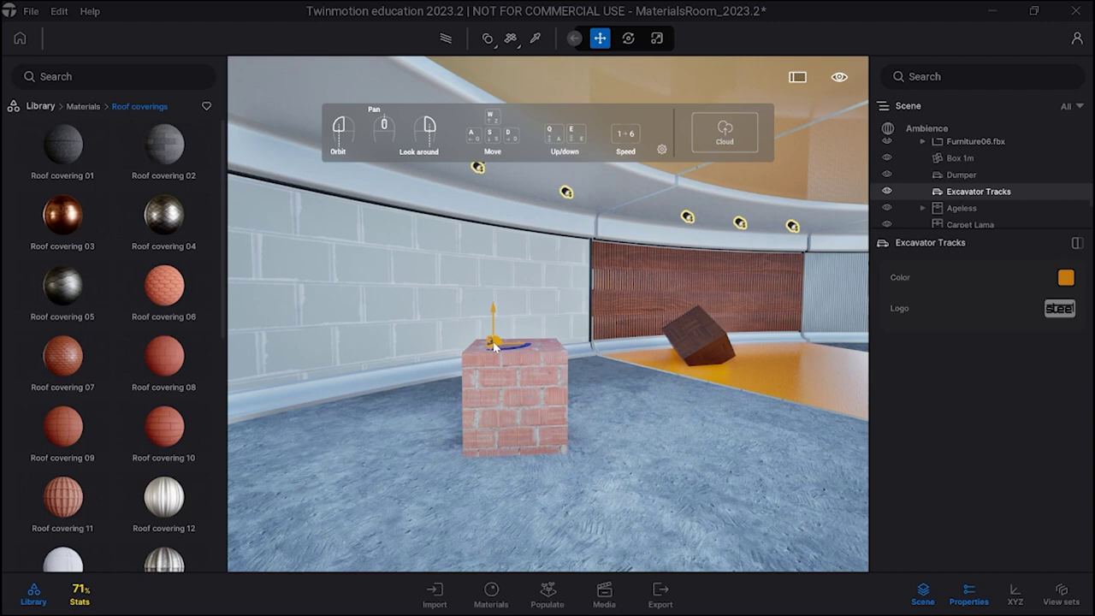
pyautogui.press('Delete')
# - Select the brick Box 1m and switch its transform gizmo to scale mode
pyautogui.click(517, 365)
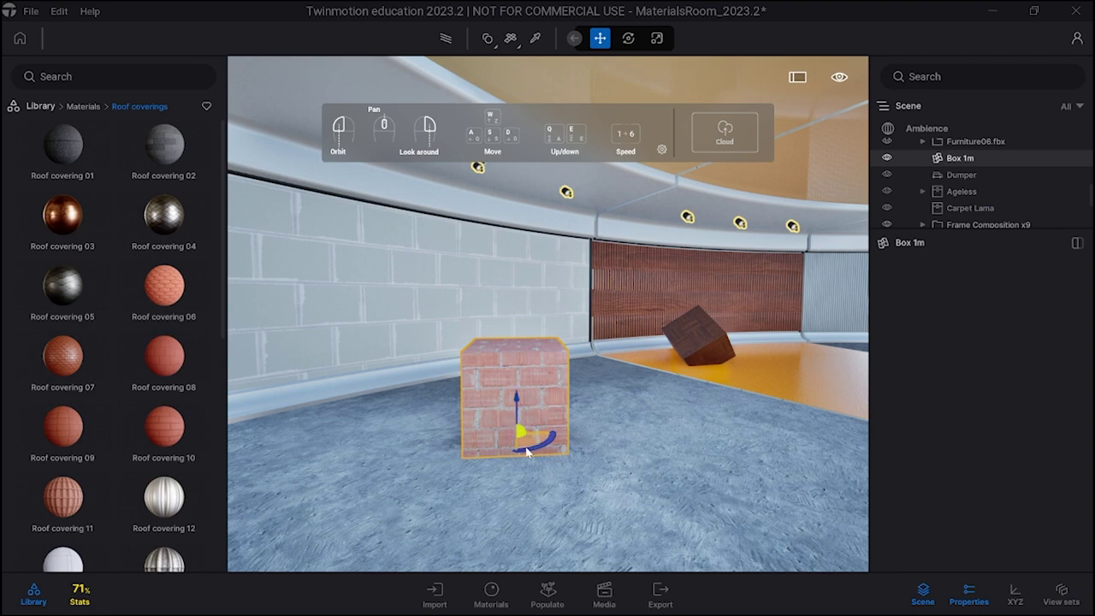
pyautogui.moveTo(528, 452)
pyautogui.mouseDown()
pyautogui.moveTo(569, 441)
pyautogui.moveTo(542, 453)
pyautogui.moveTo(462, 453)
pyautogui.moveTo(527, 455)
pyautogui.mouseUp()
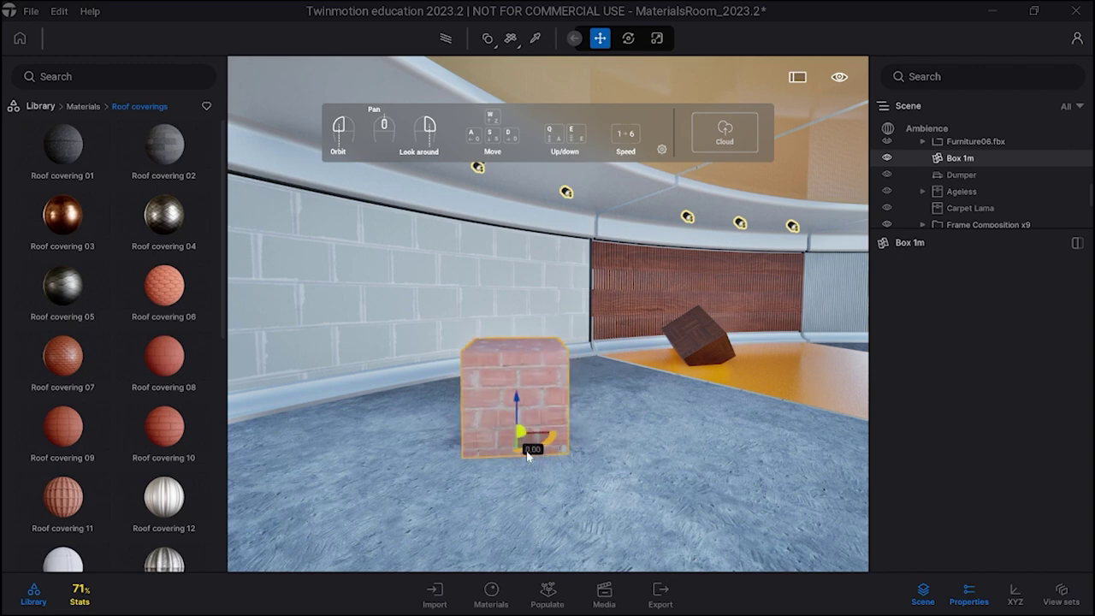
pyautogui.press('r')
pyautogui.press('space')
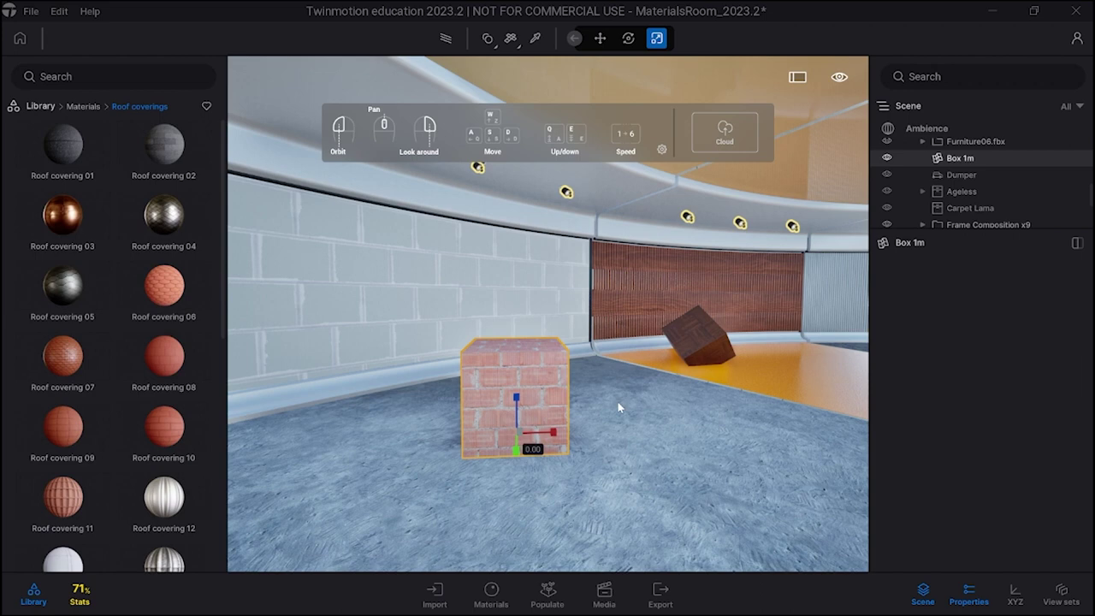
# - Review the viewport's navigation mode, screenshot and speed options, and try to adjust the time of day
pyautogui.click(839, 79)
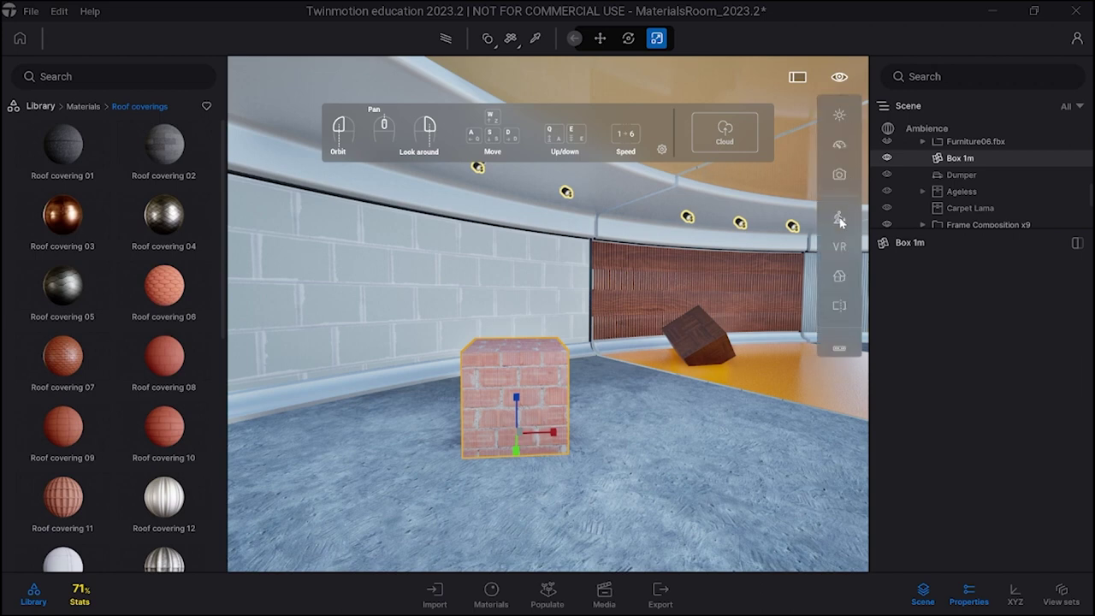
pyautogui.moveTo(839, 222)
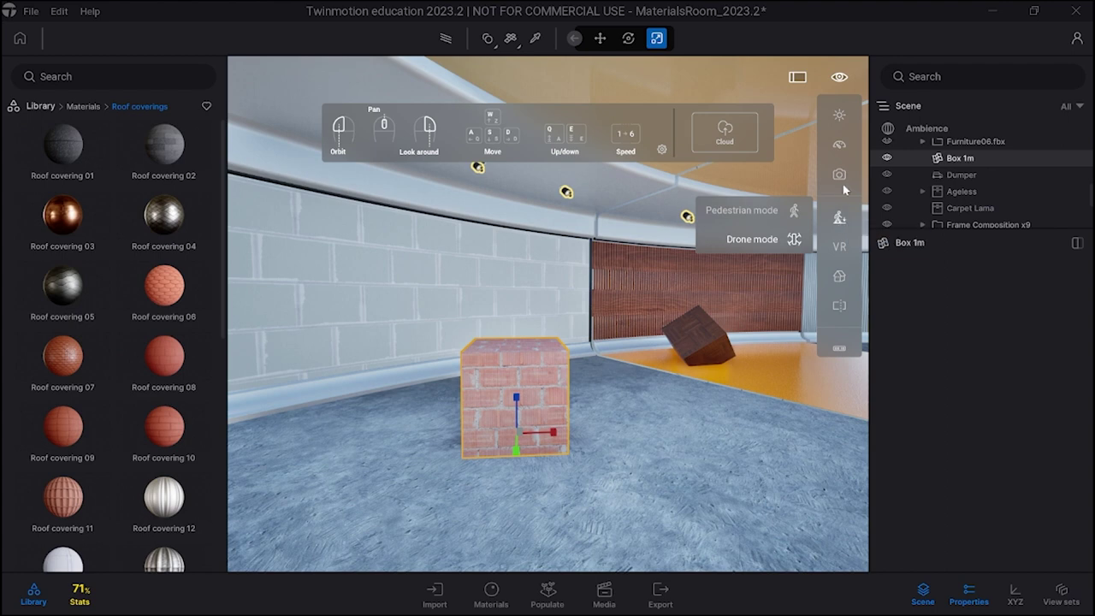
pyautogui.moveTo(842, 175)
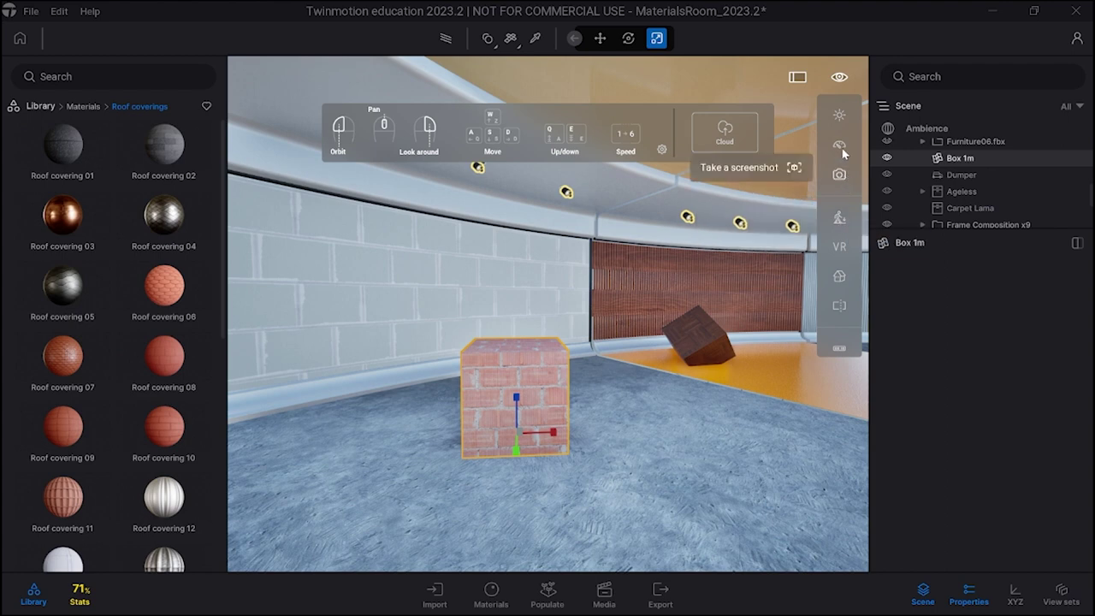
pyautogui.moveTo(843, 152)
pyautogui.moveTo(843, 118)
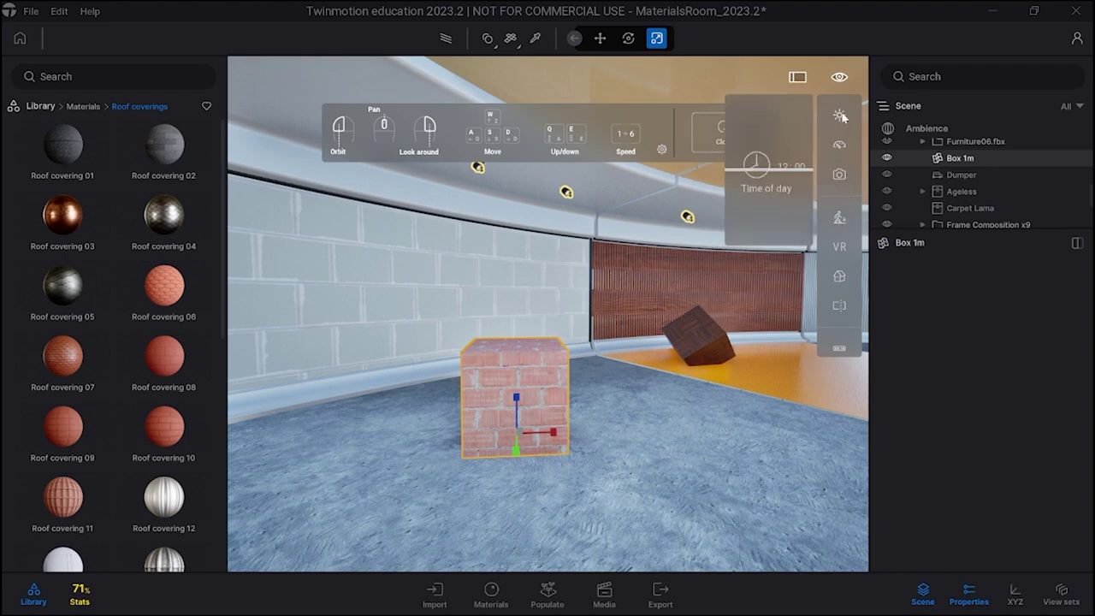
pyautogui.moveTo(792, 169); pyautogui.dragTo(780, 190)
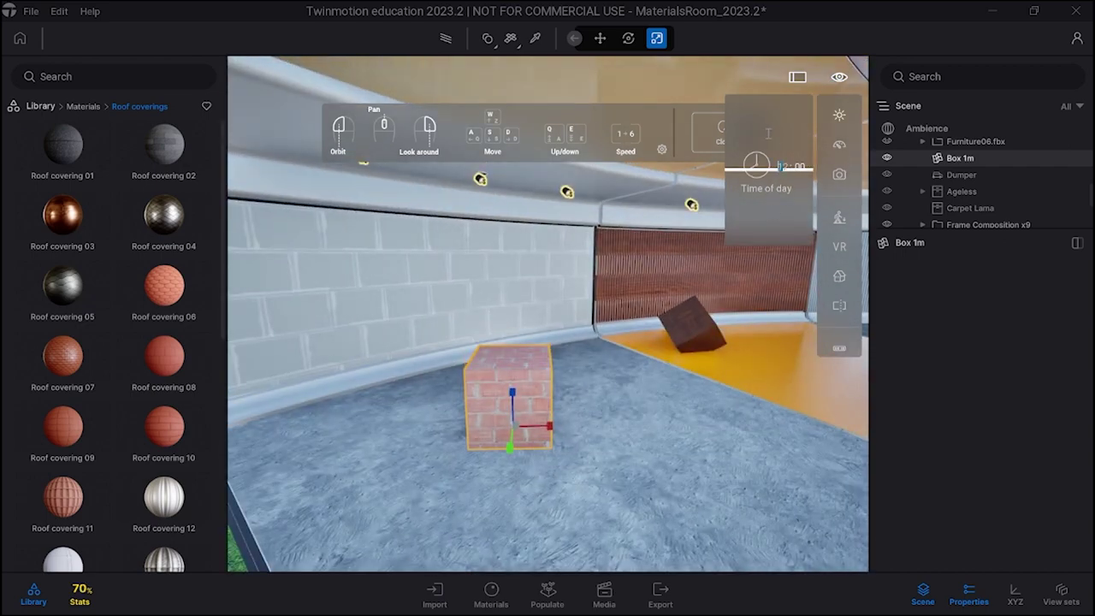
pyautogui.moveTo(776, 149)
pyautogui.mouseDown()
pyautogui.moveTo(777, 236)
pyautogui.moveTo(777, 166)
pyautogui.mouseUp()
# - Switch the viewport to the Right view and frame Box 1m in it
pyautogui.moveTo(840, 278)
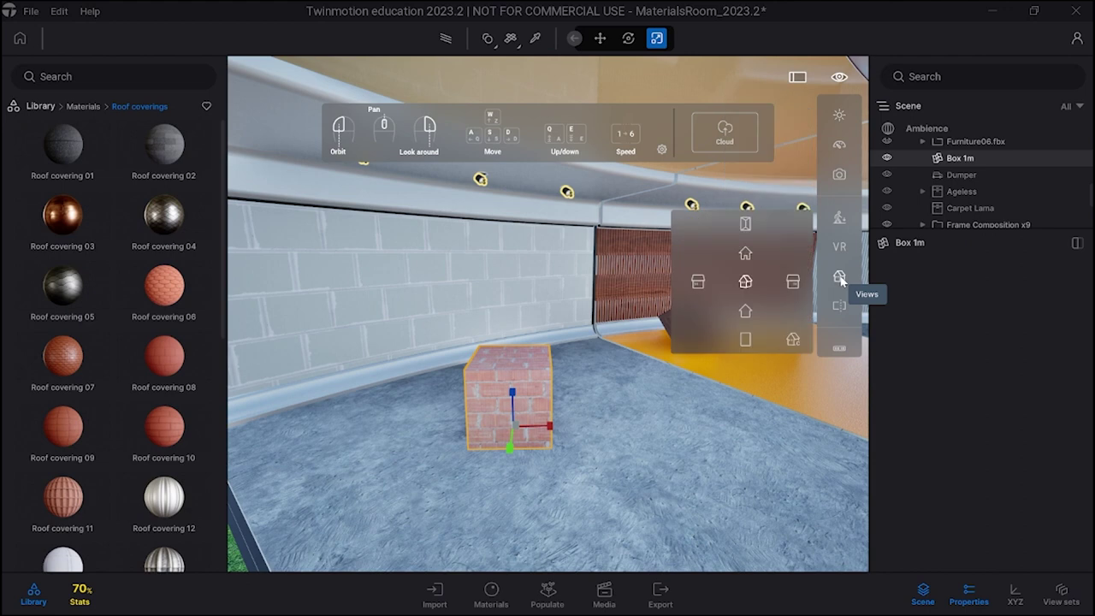
pyautogui.click(791, 284)
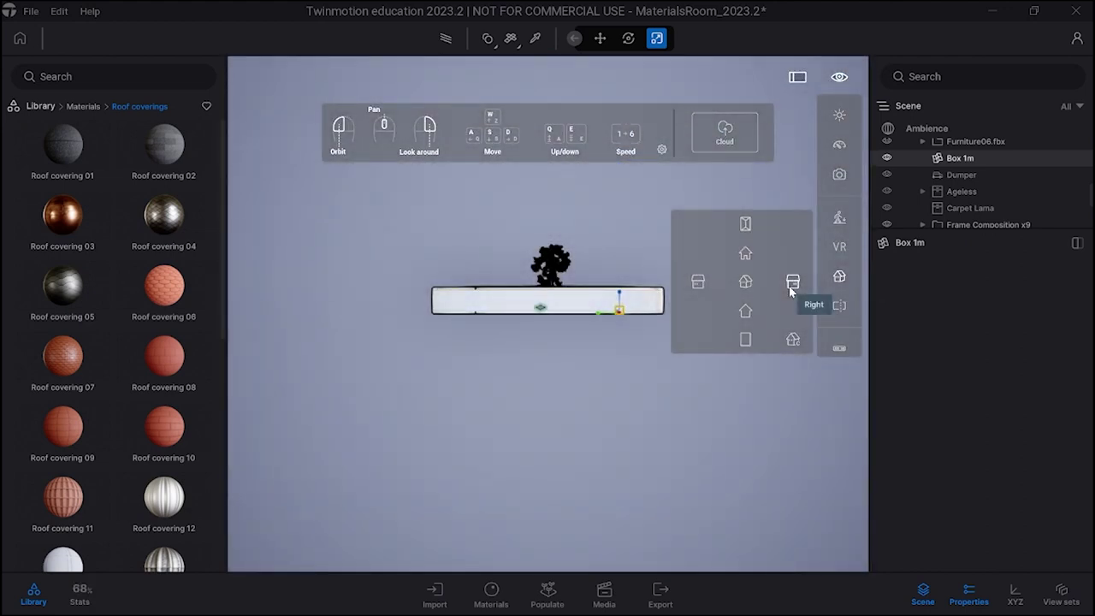
pyautogui.press('f')
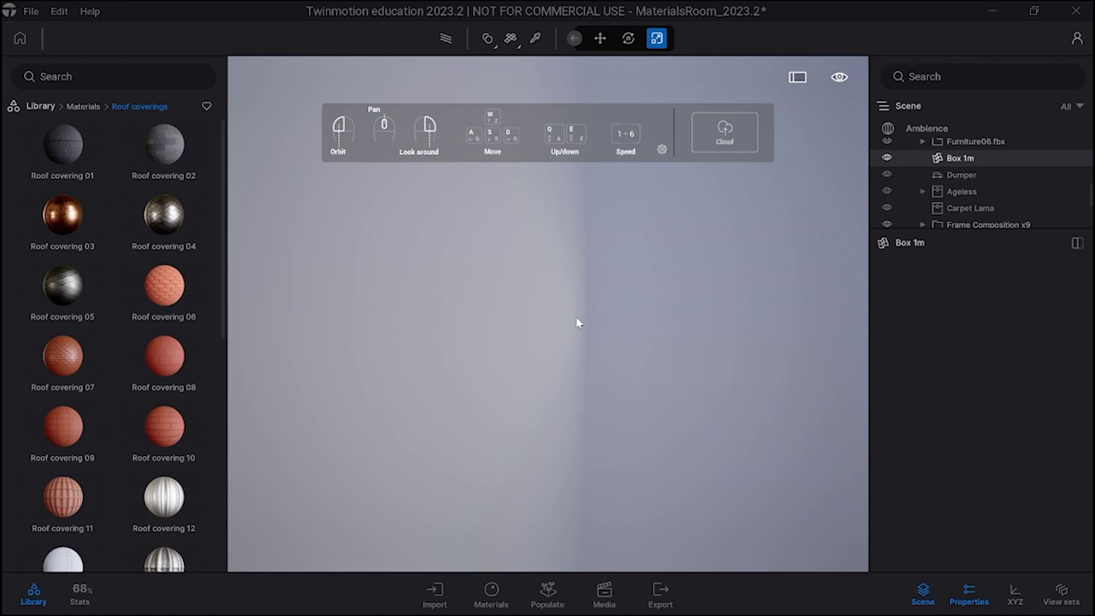
pyautogui.scroll(-5, 577, 322)
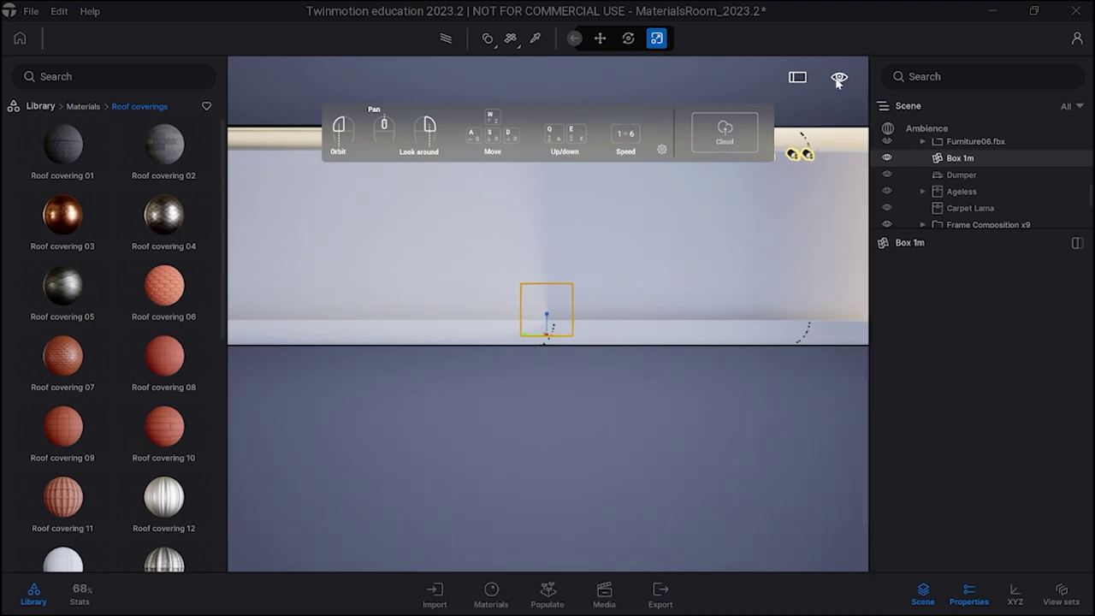
# - Return the viewport from the Right view to the perspective view
pyautogui.moveTo(839, 80)
pyautogui.moveTo(841, 280)
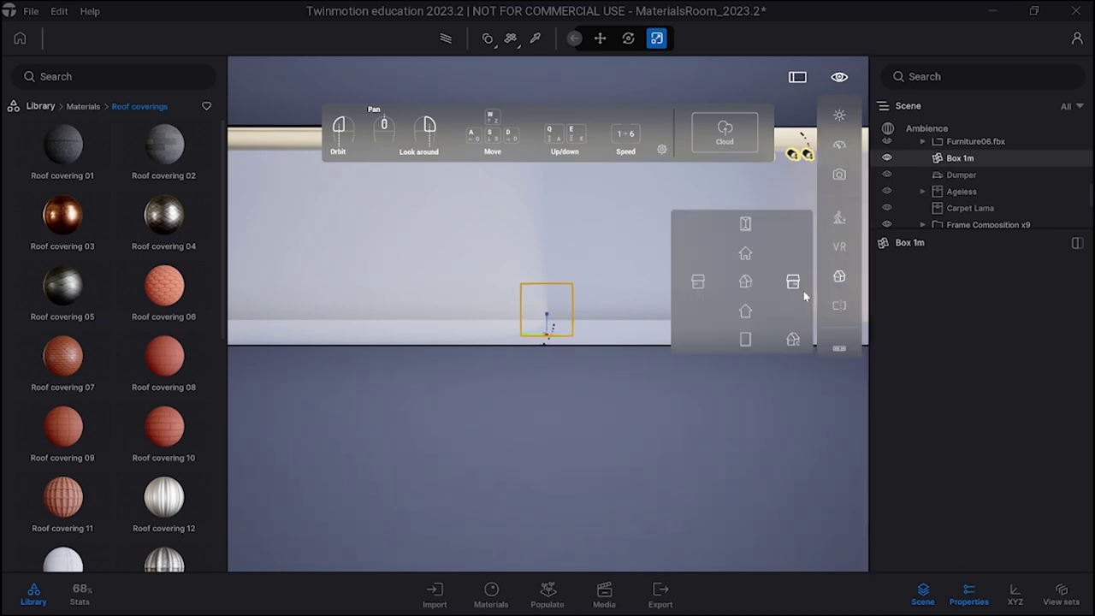
pyautogui.click(745, 282)
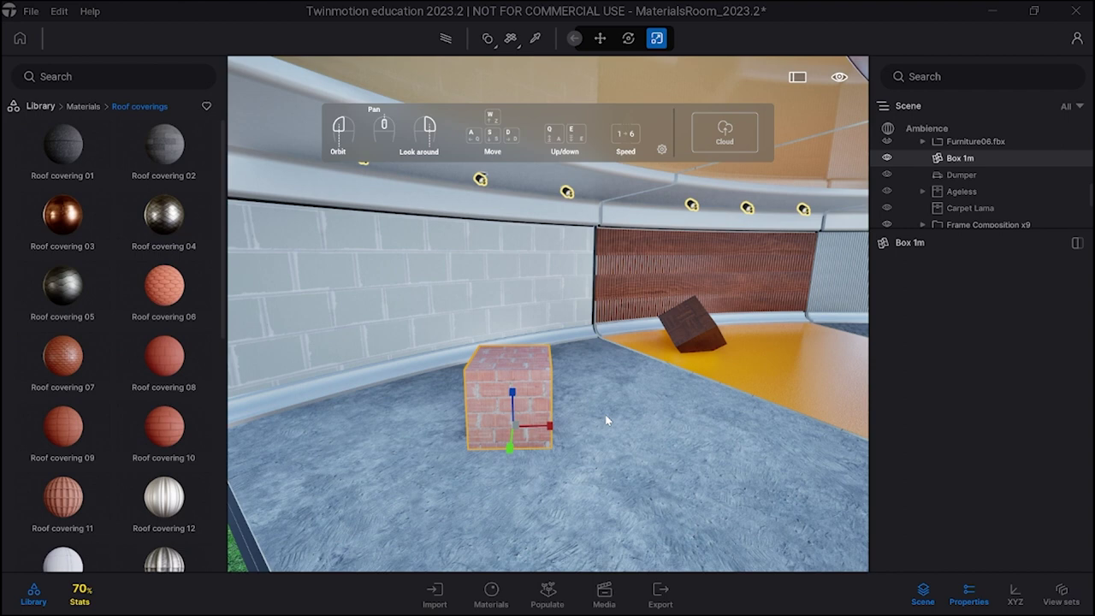
# - Put the gizmo in move mode, slide Box 1m across the floor and raise it above the ground
pyautogui.press('space')
pyautogui.press('space')
pyautogui.press('space')
pyautogui.press('space')
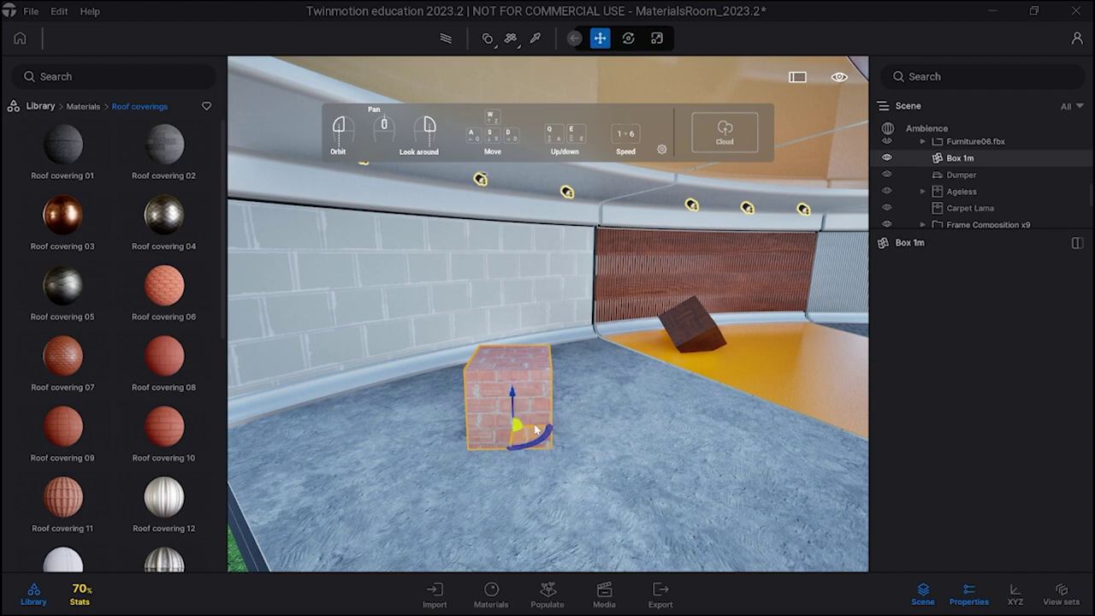
pyautogui.moveTo(529, 436); pyautogui.dragTo(517, 469)
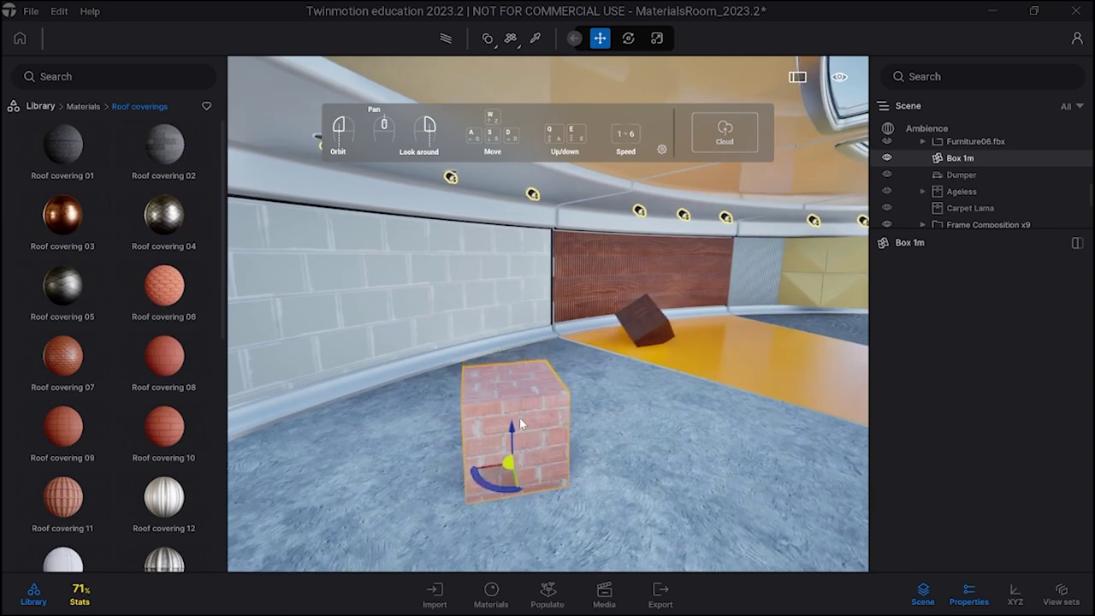
pyautogui.moveTo(509, 428); pyautogui.dragTo(522, 408)
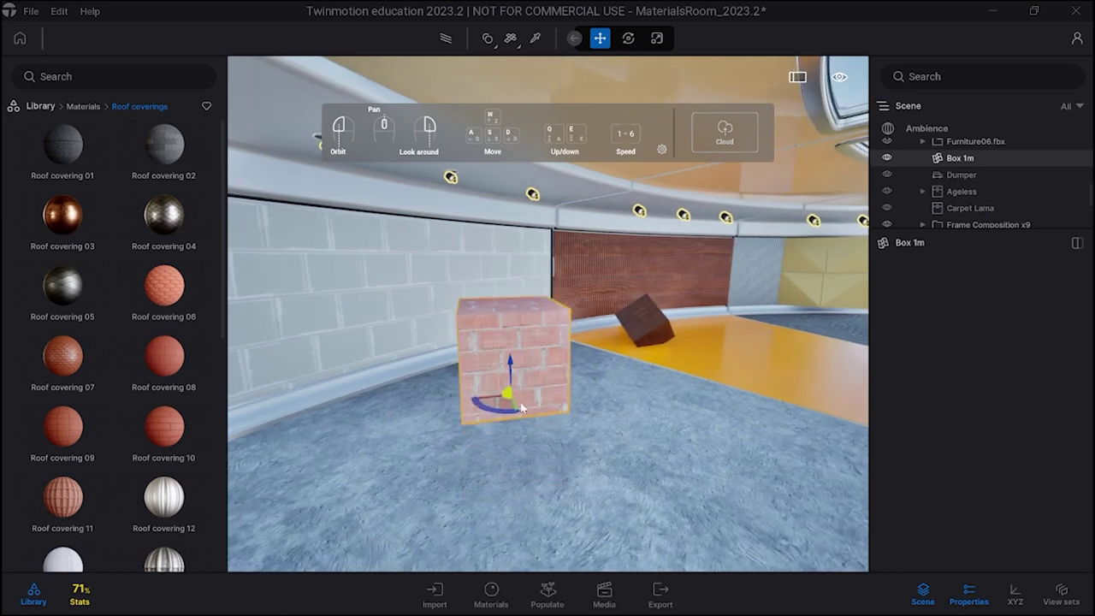
# - Tilt Box 1m slightly with the rotate gizmo and bring it back upright
pyautogui.press('Tab')
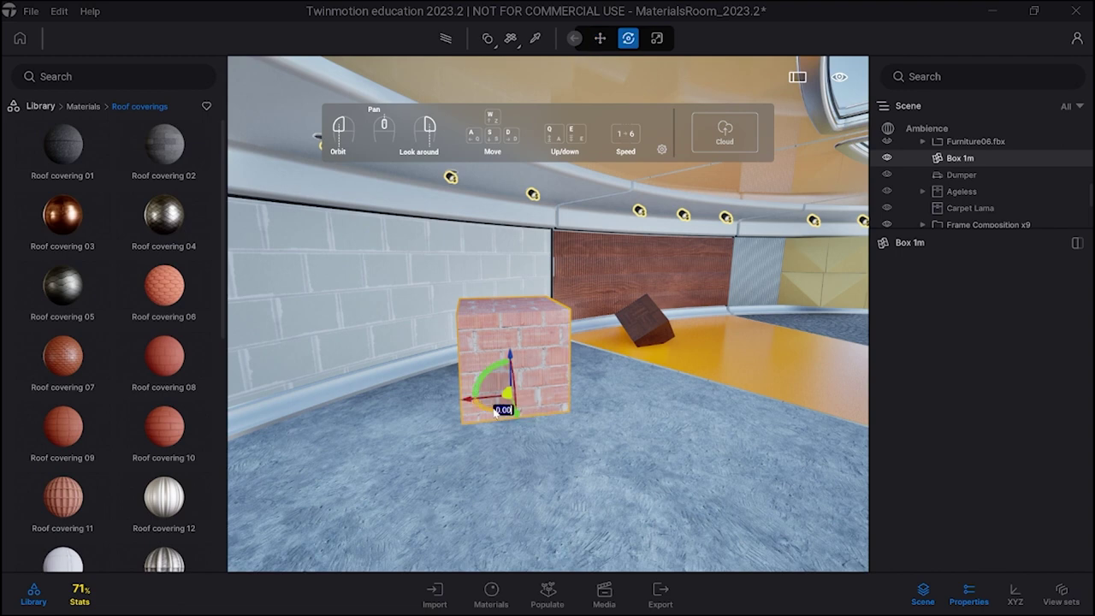
pyautogui.moveTo(502, 374)
pyautogui.mouseDown()
pyautogui.moveTo(514, 365)
pyautogui.moveTo(496, 370)
pyautogui.mouseUp()
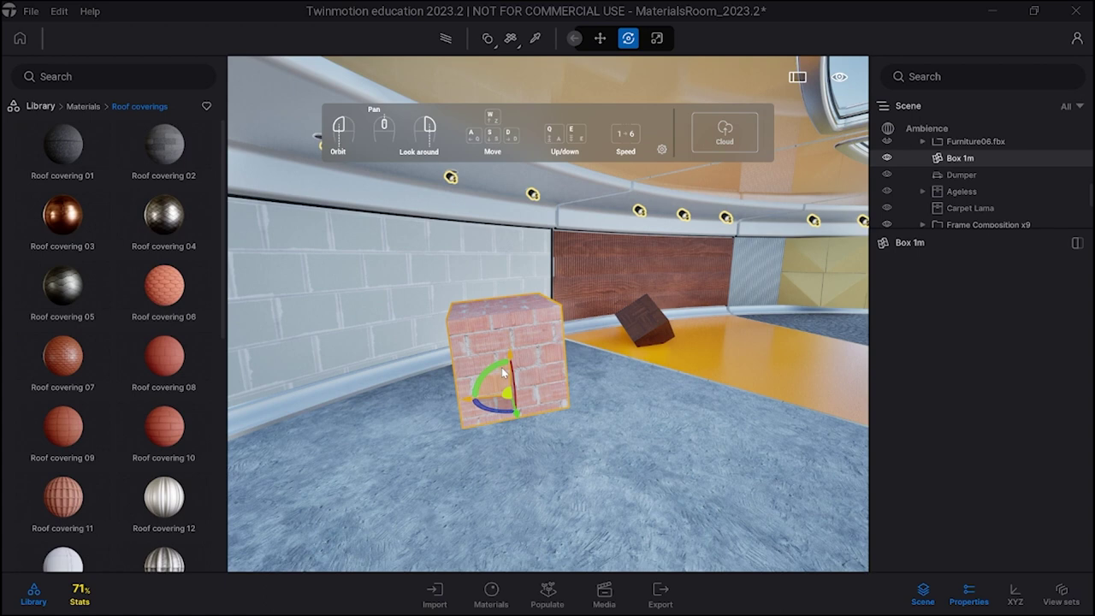
pyautogui.moveTo(505, 381)
pyautogui.mouseDown()
pyautogui.moveTo(526, 393)
pyautogui.moveTo(508, 392)
pyautogui.mouseUp()
# - Stretch Box 1m in height and width with the scale gizmo, and undo both scale changes
pyautogui.press('Tab')
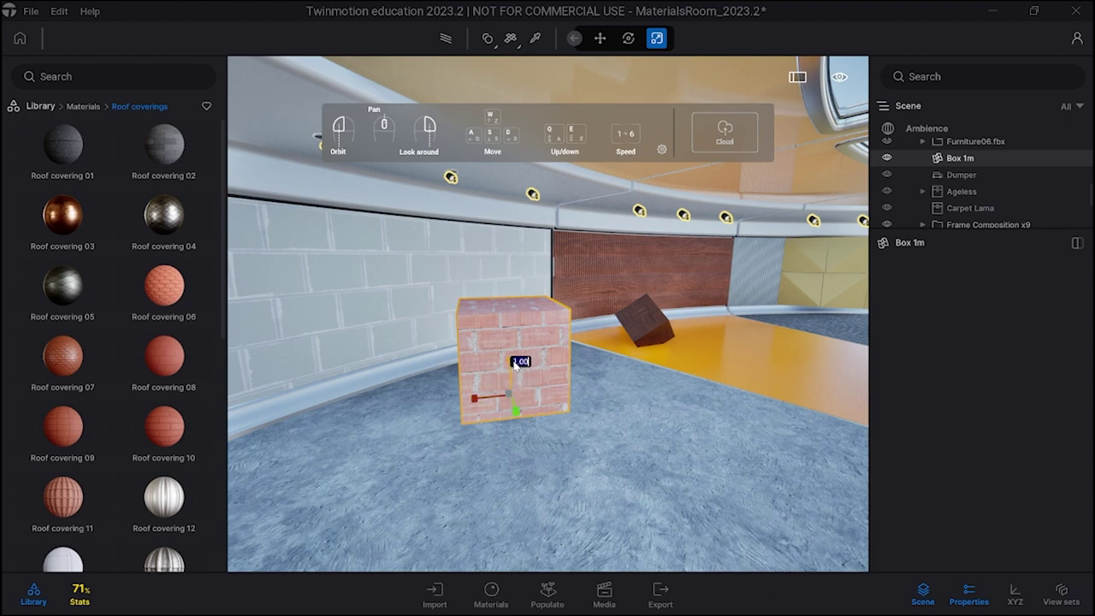
pyautogui.moveTo(515, 364); pyautogui.dragTo(516, 335)
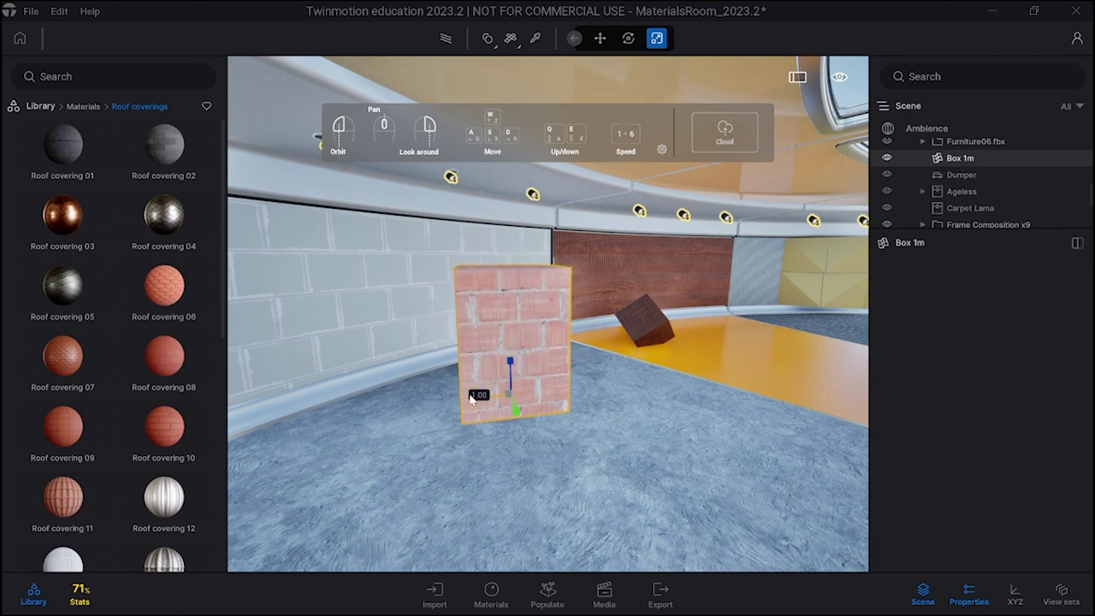
pyautogui.moveTo(476, 396); pyautogui.dragTo(461, 400)
pyautogui.hotkey('ctrl', 'z')
pyautogui.hotkey('ctrl', 'z')
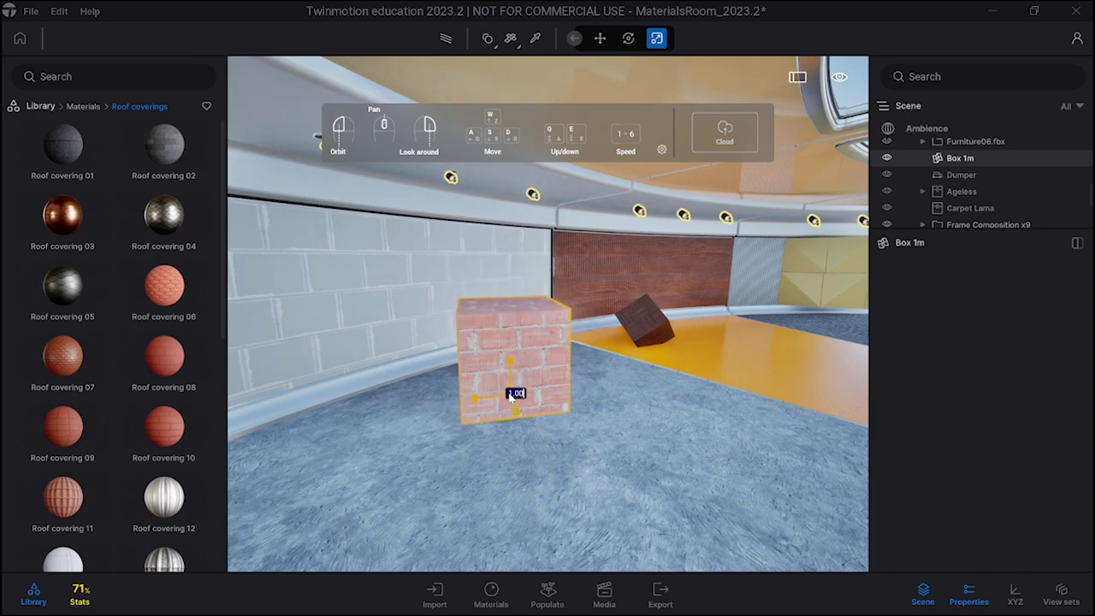
# - Scale Box 1m uniformly to about 1.5 and lower it toward the floor
pyautogui.moveTo(510, 396); pyautogui.dragTo(564, 378)
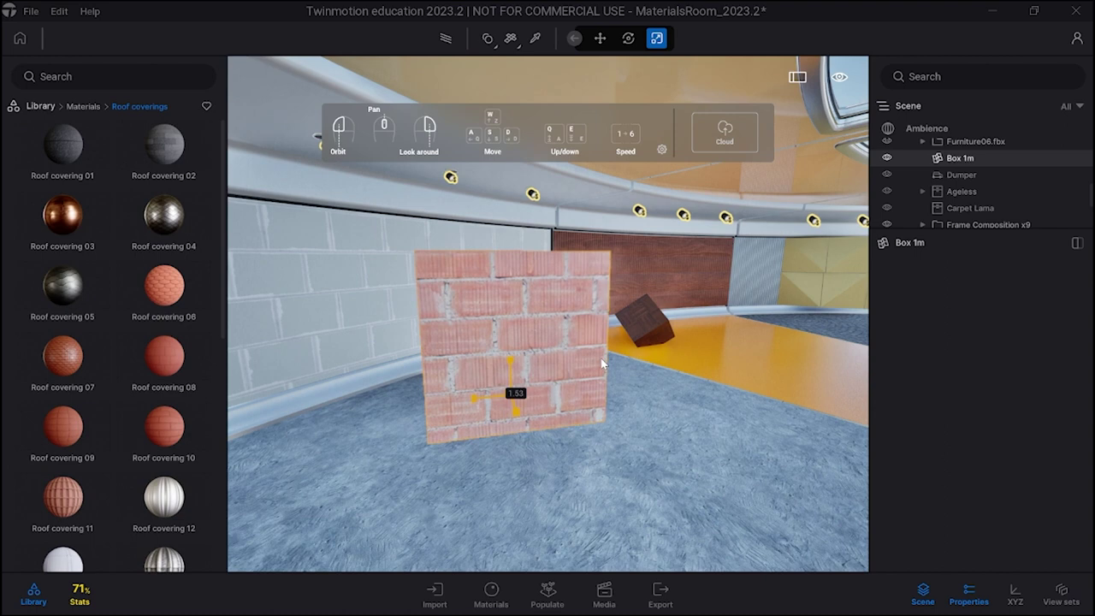
pyautogui.moveTo(602, 359); pyautogui.dragTo(601, 364)
pyautogui.press('Tab')
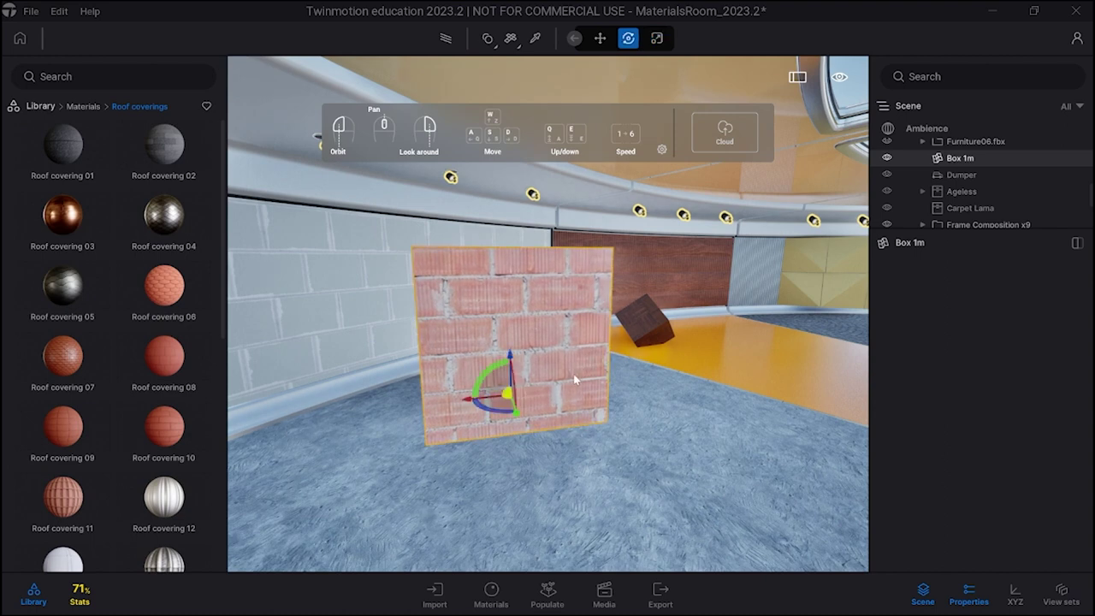
pyautogui.moveTo(513, 358); pyautogui.dragTo(496, 425)
# - Examine the enlarged brick Box 1m from afar and up close, ending near floor level beside it
pyautogui.moveTo(625, 416); pyautogui.dragTo(695, 417, button='right')
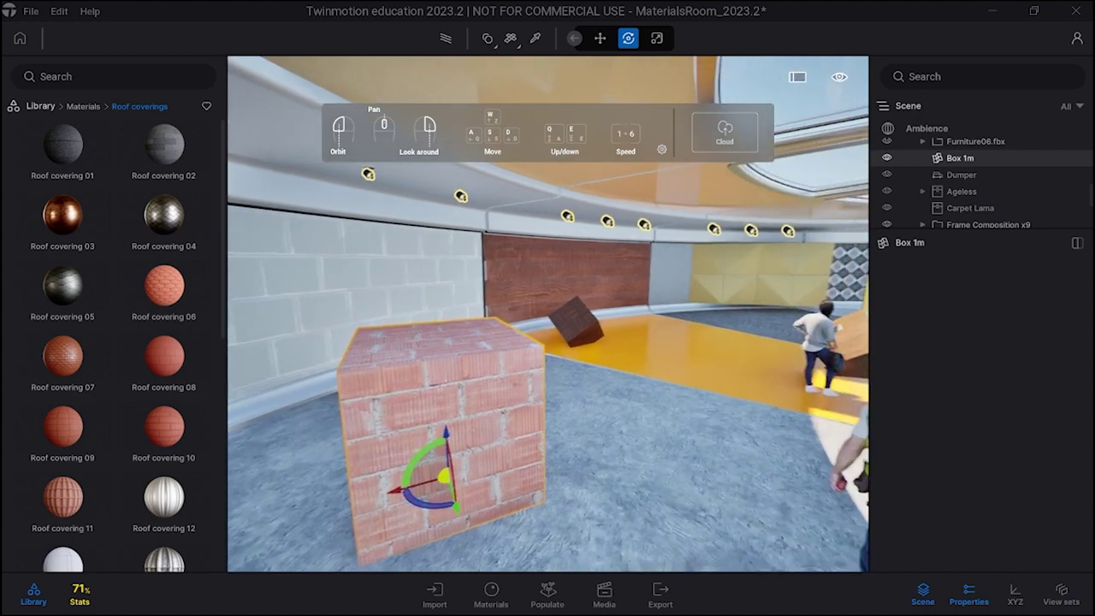
pyautogui.press('w')
pyautogui.press('s')
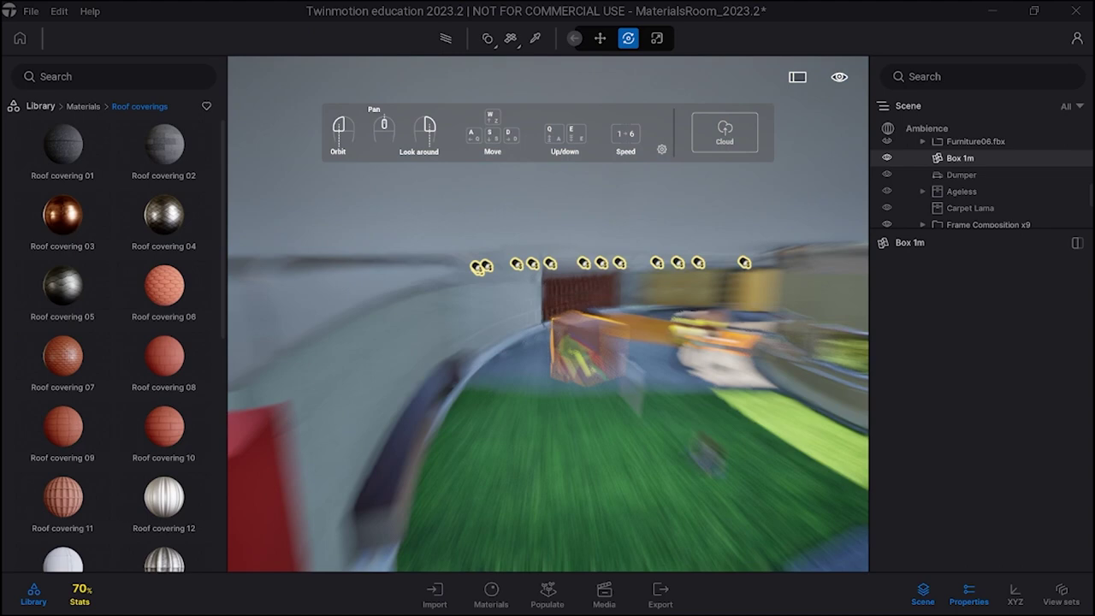
pyautogui.scroll(-3, 636, 420)
pyautogui.press('f')
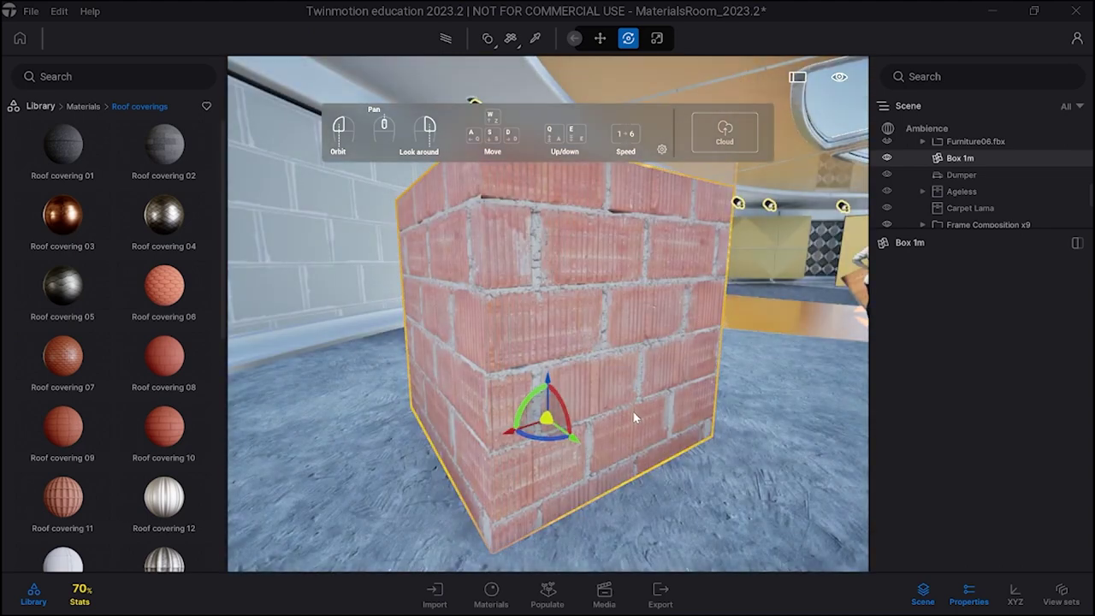
pyautogui.moveTo(738, 328); pyautogui.dragTo(788, 328, button='right')
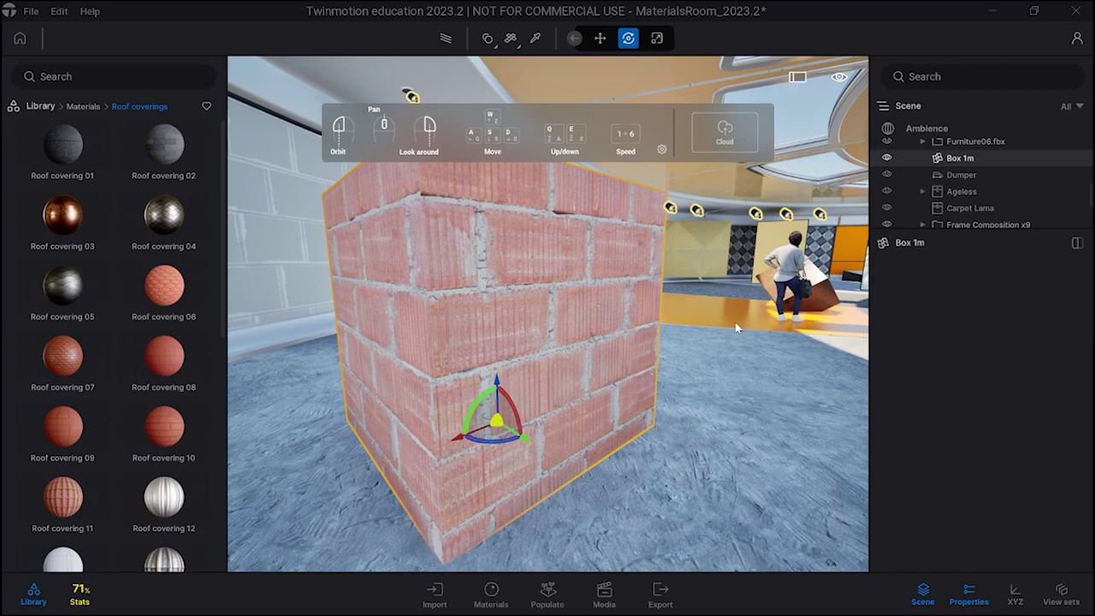
pyautogui.moveTo(691, 360); pyautogui.dragTo(751, 359, button='right')
pyautogui.press('q')
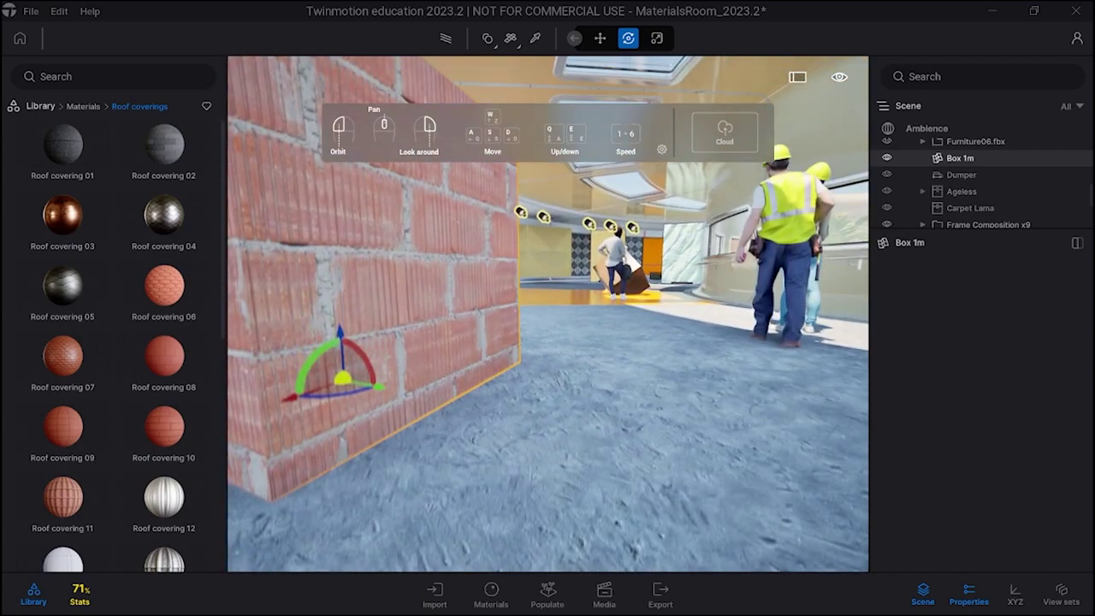
pyautogui.press('w')
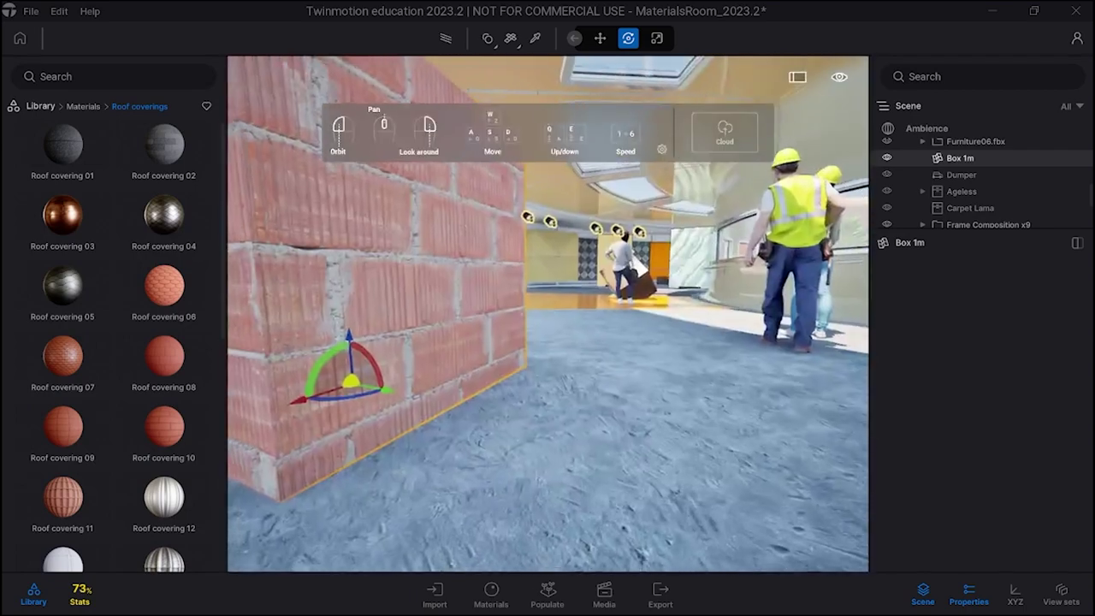
pyautogui.press('w')
pyautogui.press('q')
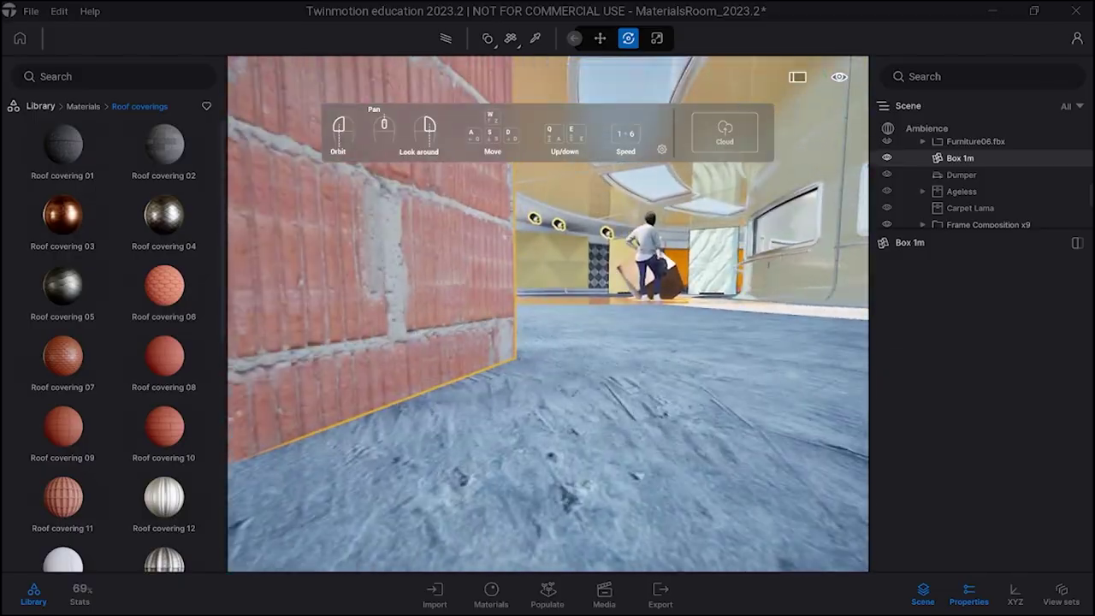
# - Preview the view beside the brick box with the Path Tracer and deselect the box
pyautogui.press('r')
pyautogui.moveTo(751, 359); pyautogui.dragTo(745, 342, button='right')
pyautogui.moveTo(679, 386); pyautogui.dragTo(680, 366, button='right')
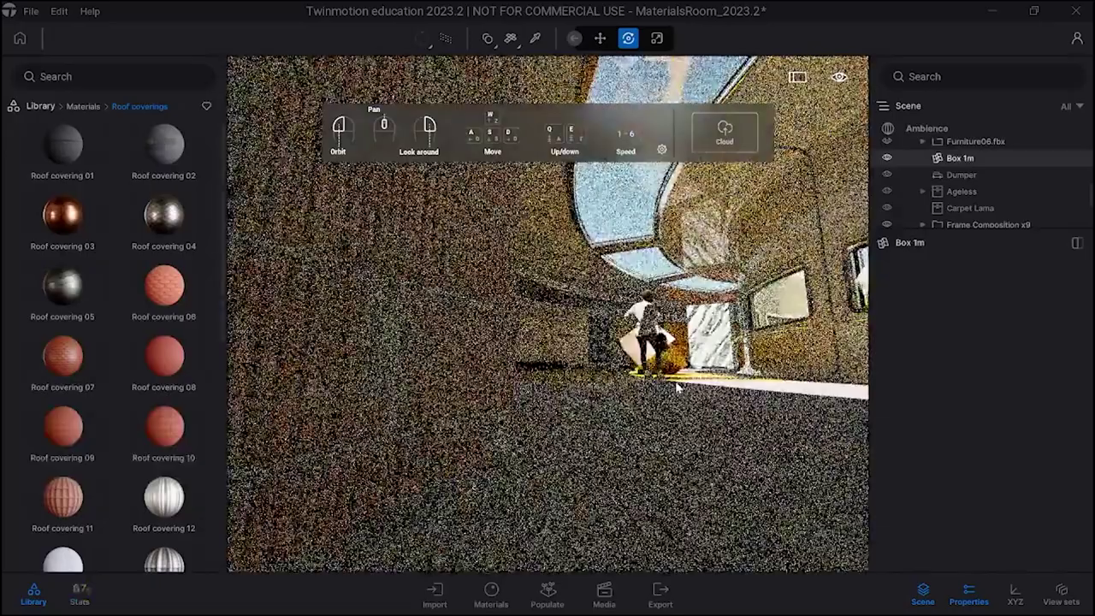
pyautogui.click(654, 406)
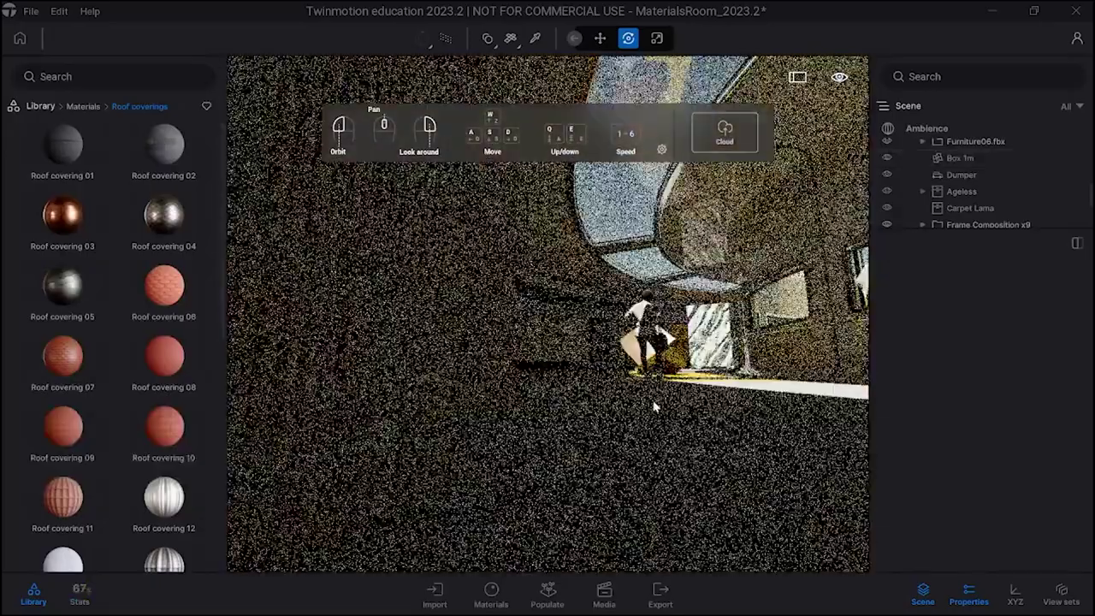
pyautogui.scroll(1, 604, 496)
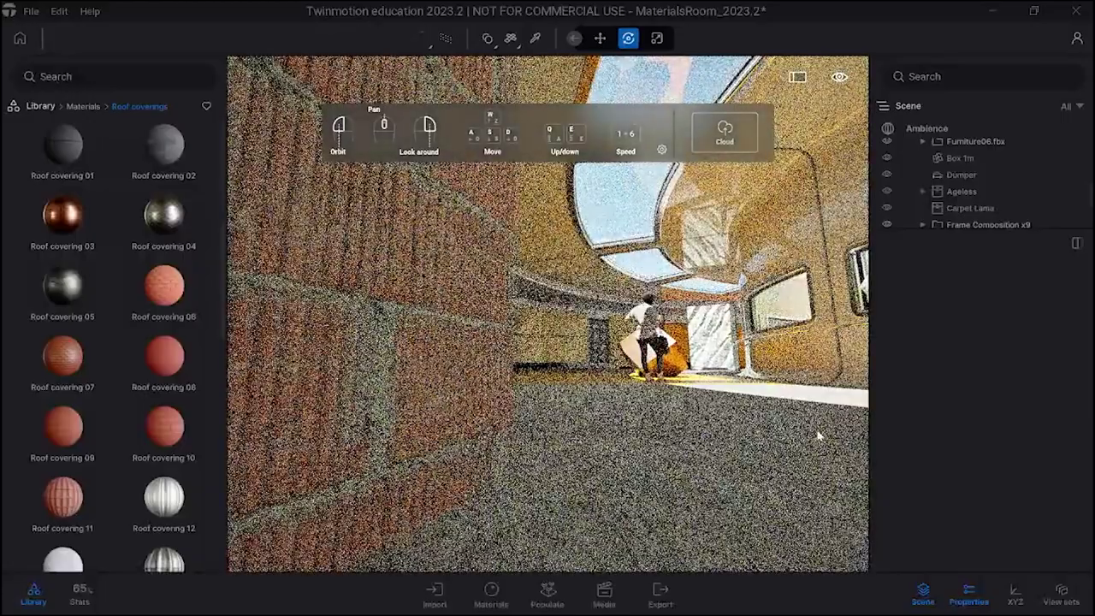
pyautogui.scroll(-3, 723, 414)
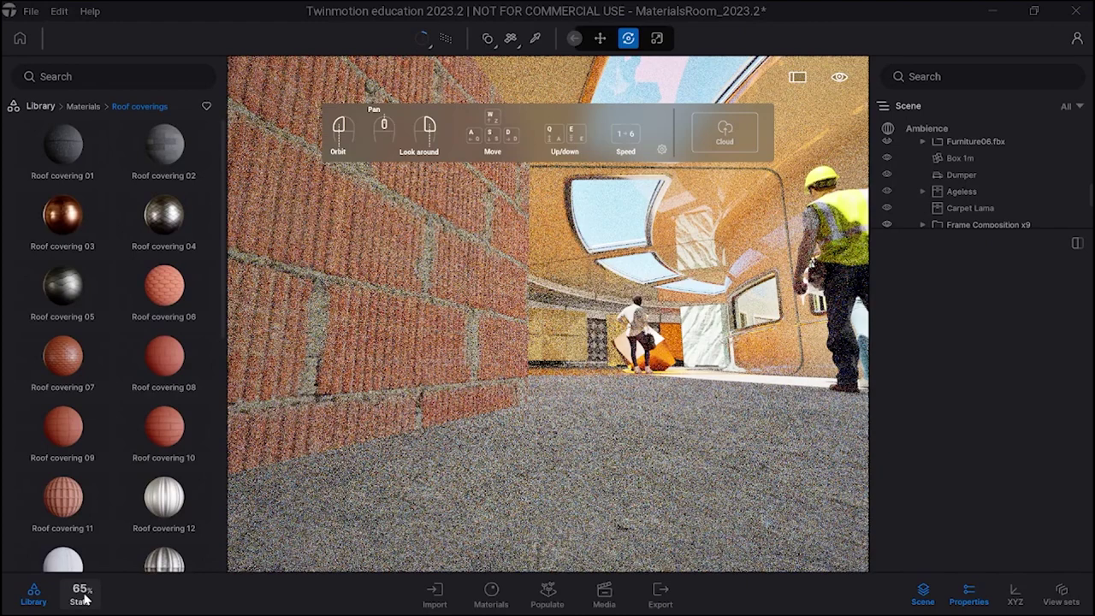
# - Show the performance statistics, return to real-time rendering and select the inner wall section beside the window
pyautogui.click(80, 592)
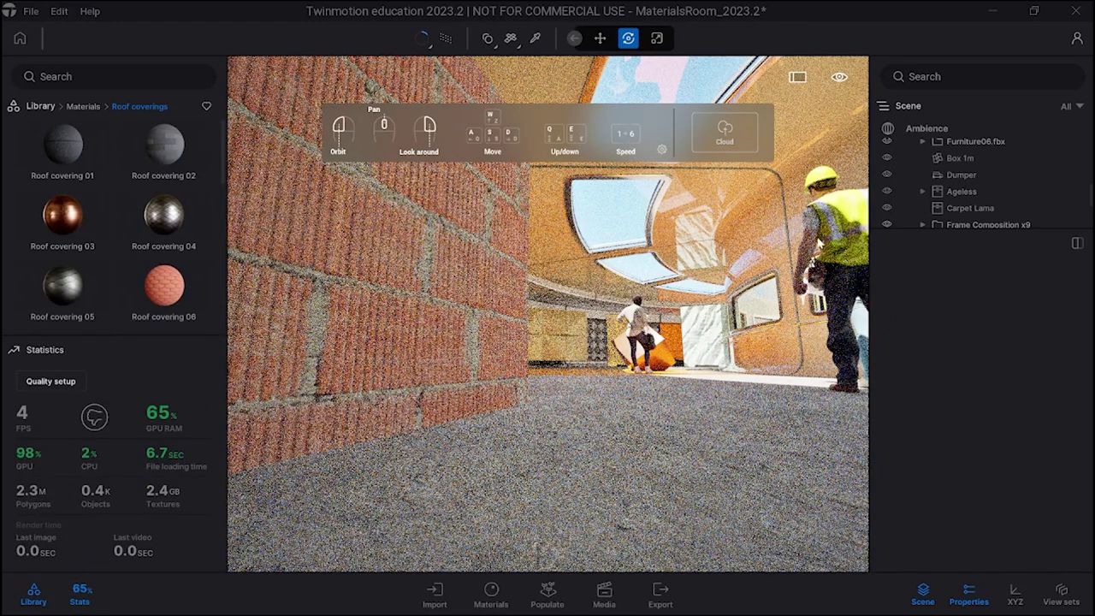
pyautogui.click(808, 339)
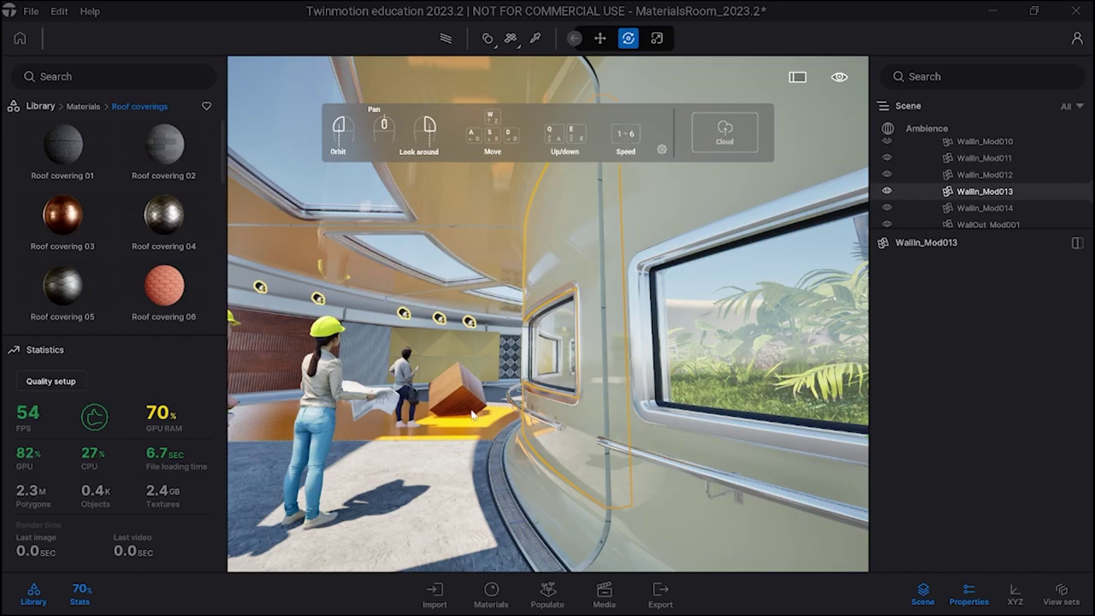
pyautogui.moveTo(760, 373); pyautogui.dragTo(394, 388, button='right')
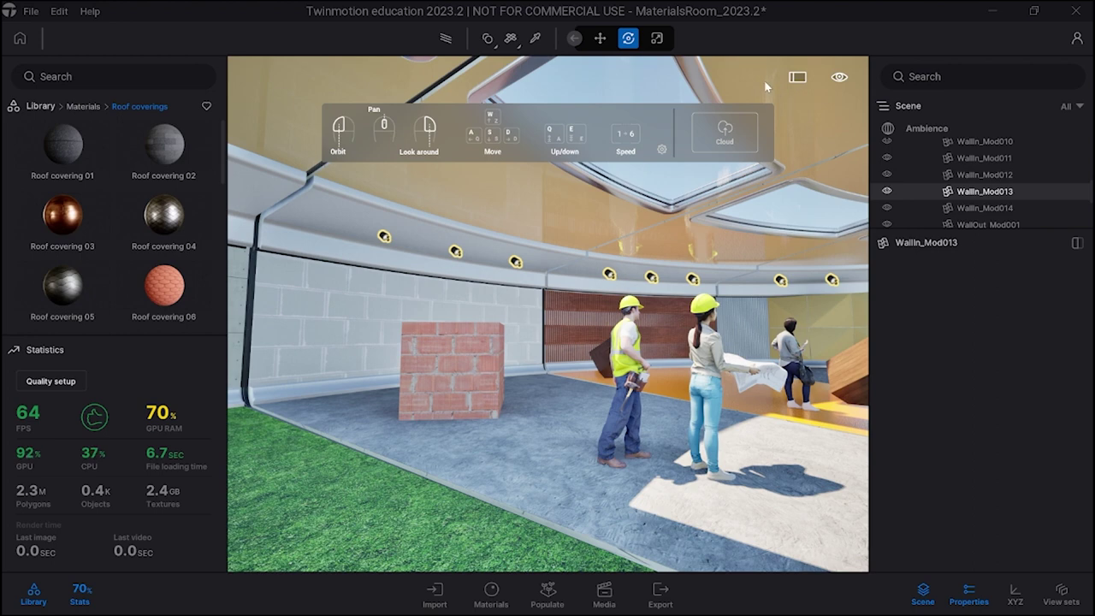
# - Review the navigation presets and hide the navigation panel from the viewport
pyautogui.click(663, 151)
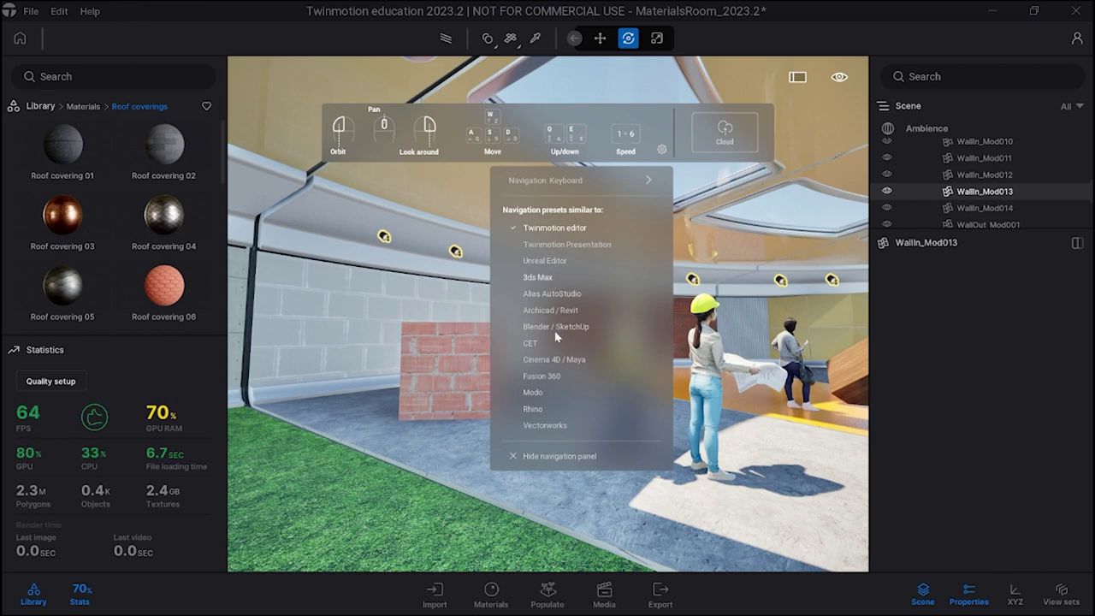
pyautogui.click(544, 456)
pyautogui.click(840, 78)
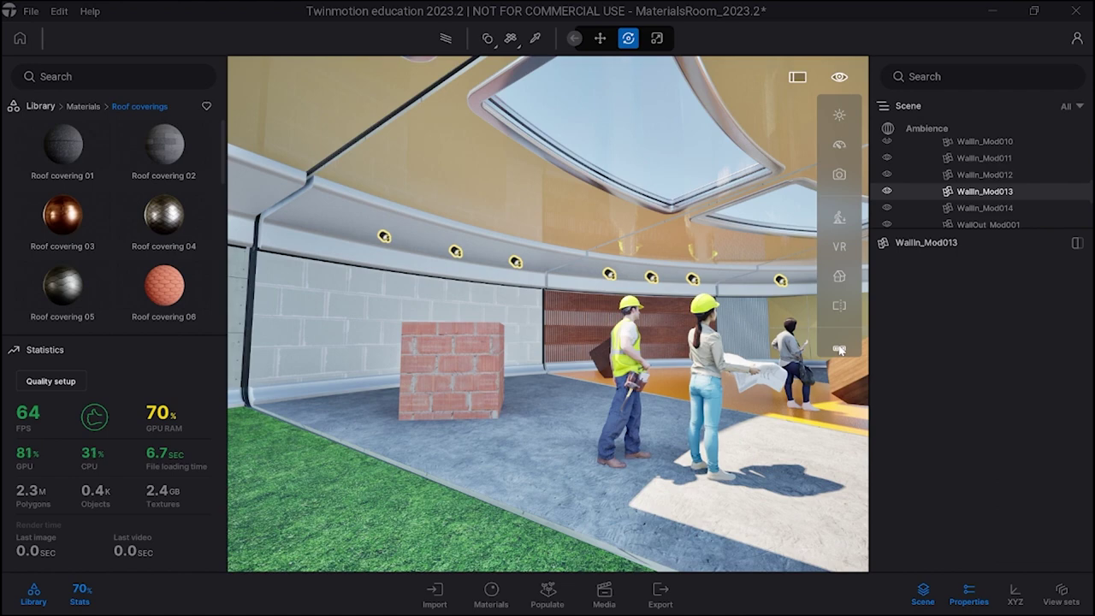
# - Download the Storage TSW bathroom unit from the library's Home objects
pyautogui.moveTo(666, 254); pyautogui.dragTo(526, 254, button='right')
pyautogui.moveTo(668, 236); pyautogui.dragTo(256, 98)
pyautogui.click(83, 106)
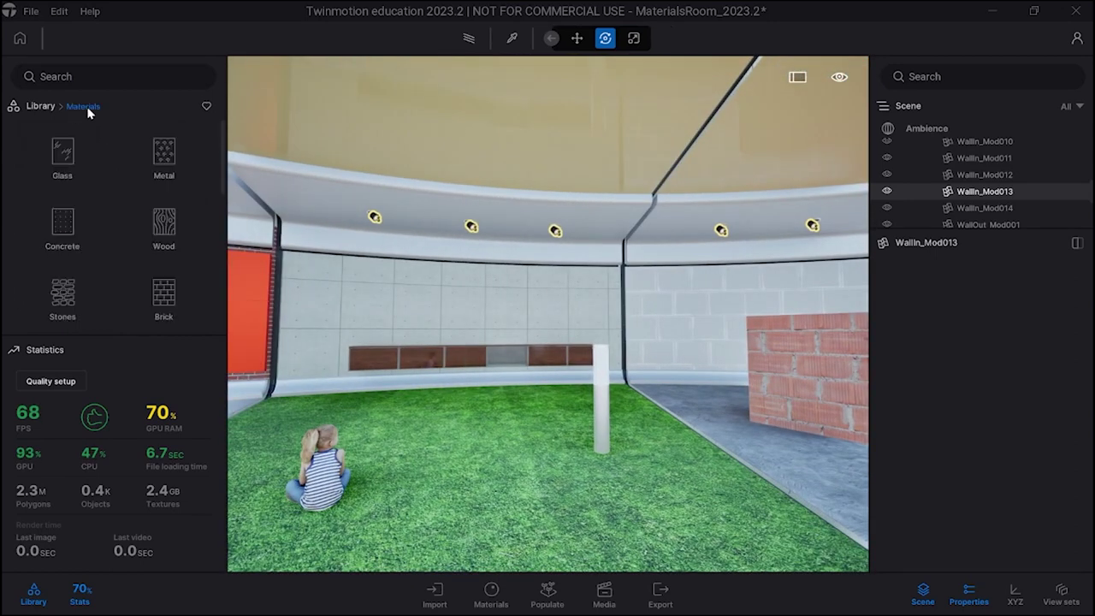
pyautogui.click(42, 106)
pyautogui.click(66, 224)
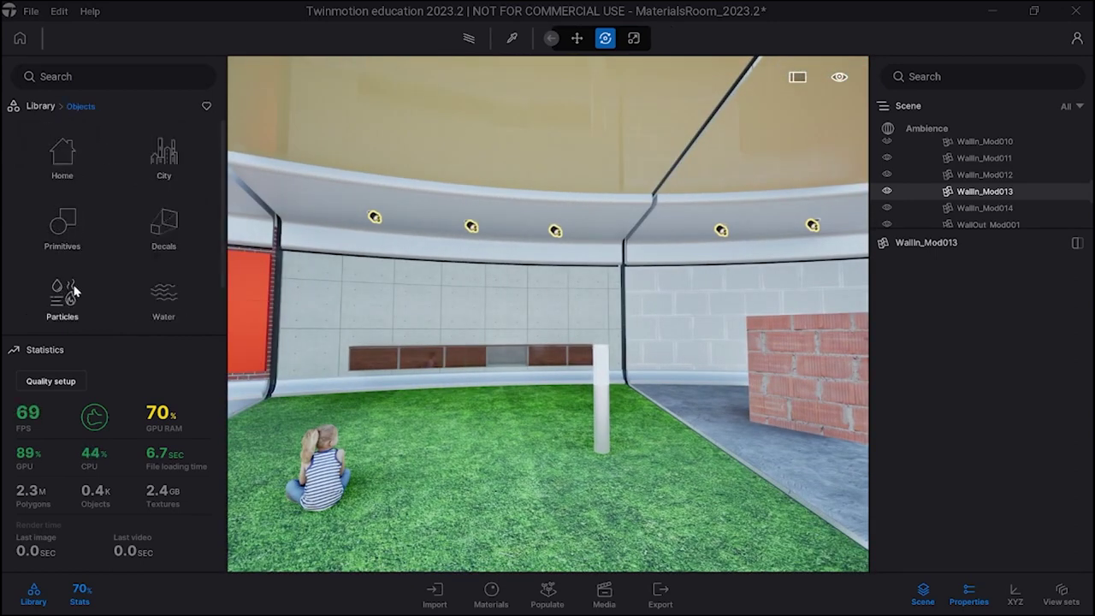
pyautogui.click(65, 171)
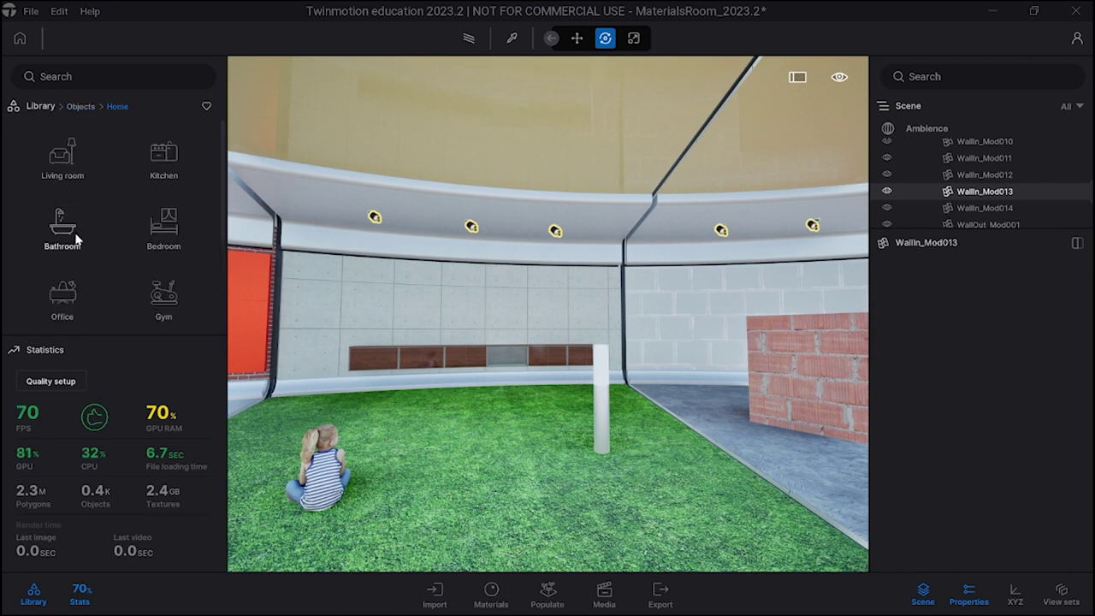
pyautogui.click(77, 240)
pyautogui.click(69, 228)
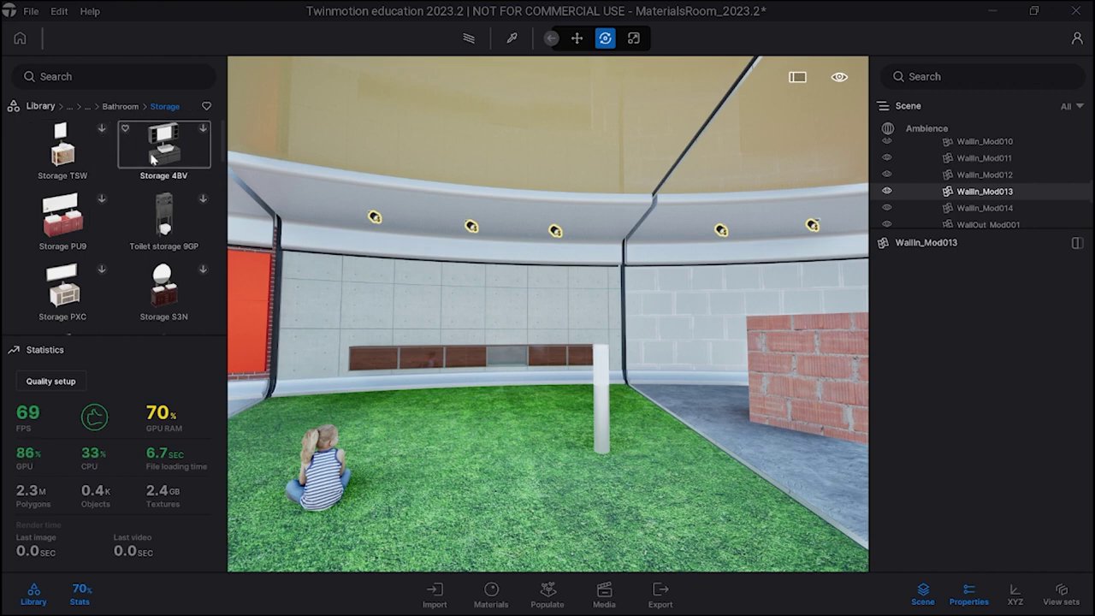
pyautogui.click(103, 129)
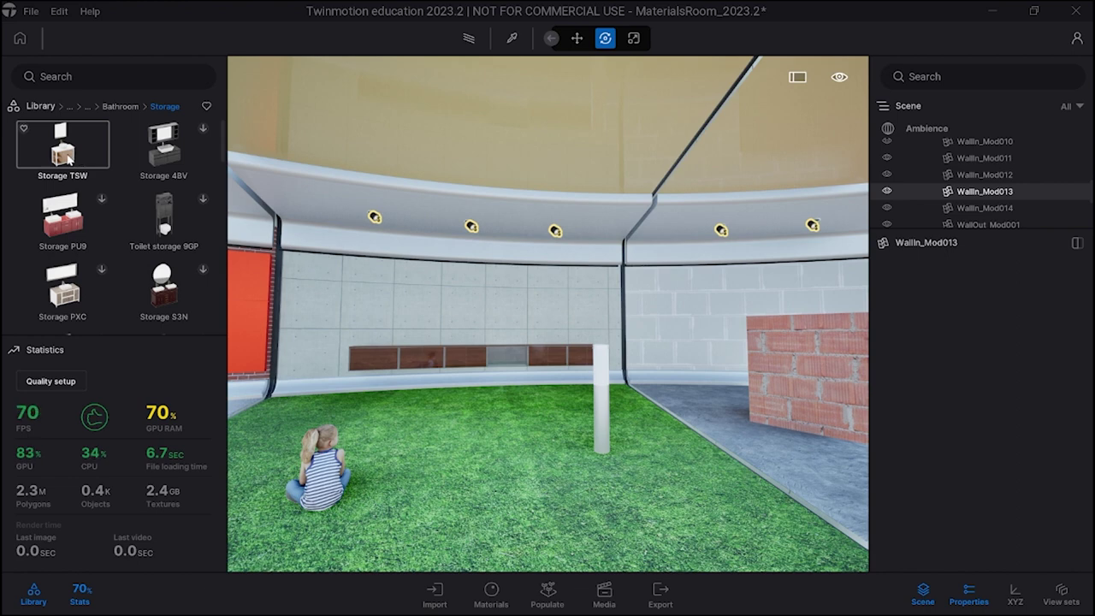
# - Place Storage TSW on the grass, rotate it to face the viewer and move it back toward the concrete wall
pyautogui.moveTo(110, 156); pyautogui.dragTo(529, 425)
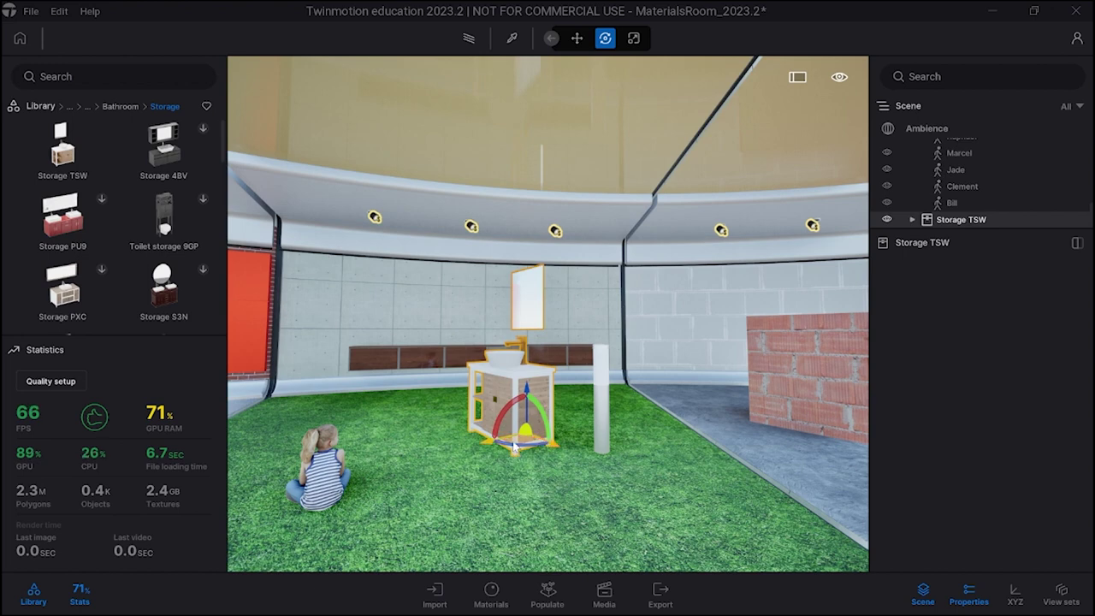
pyautogui.moveTo(513, 451); pyautogui.dragTo(548, 453)
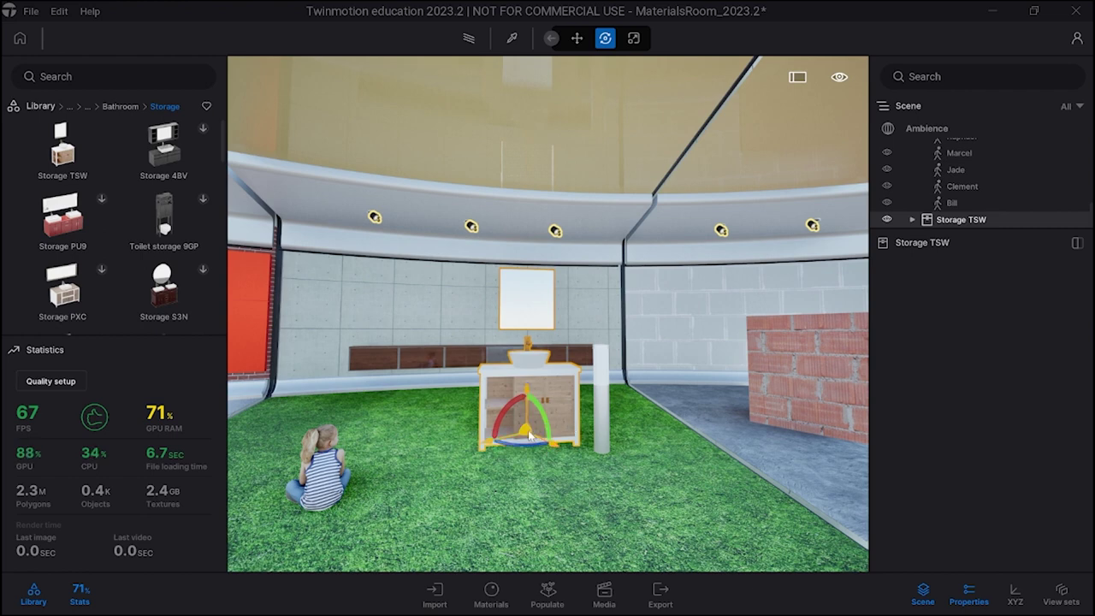
pyautogui.moveTo(554, 441); pyautogui.dragTo(456, 390)
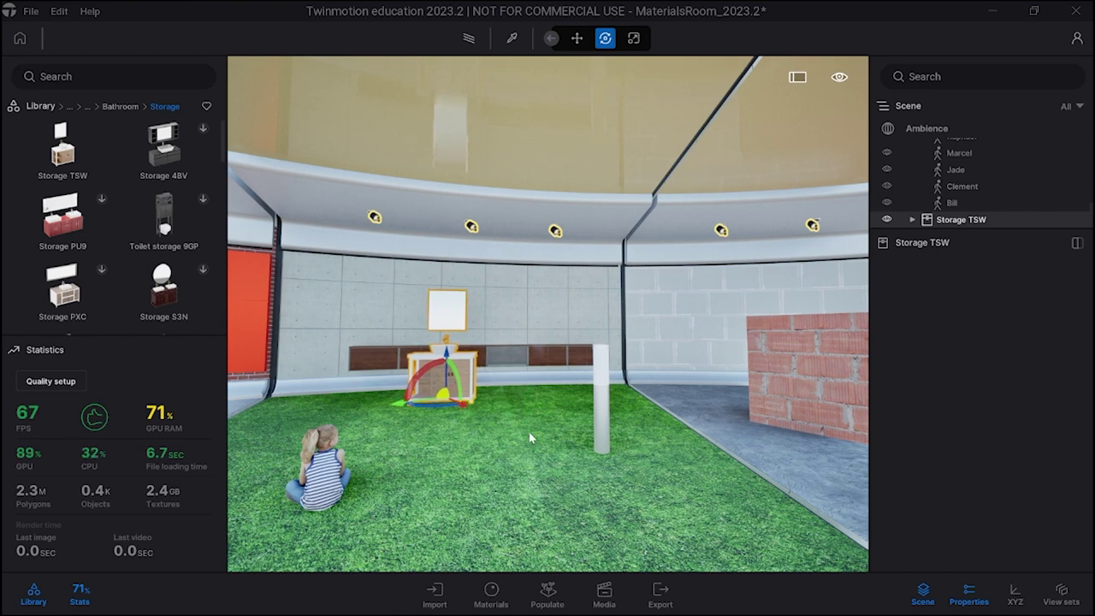
# - Place the Stains 3 decal from the library on the grass between the seated girl and the white post
pyautogui.moveTo(516, 437); pyautogui.dragTo(440, 438, button='right')
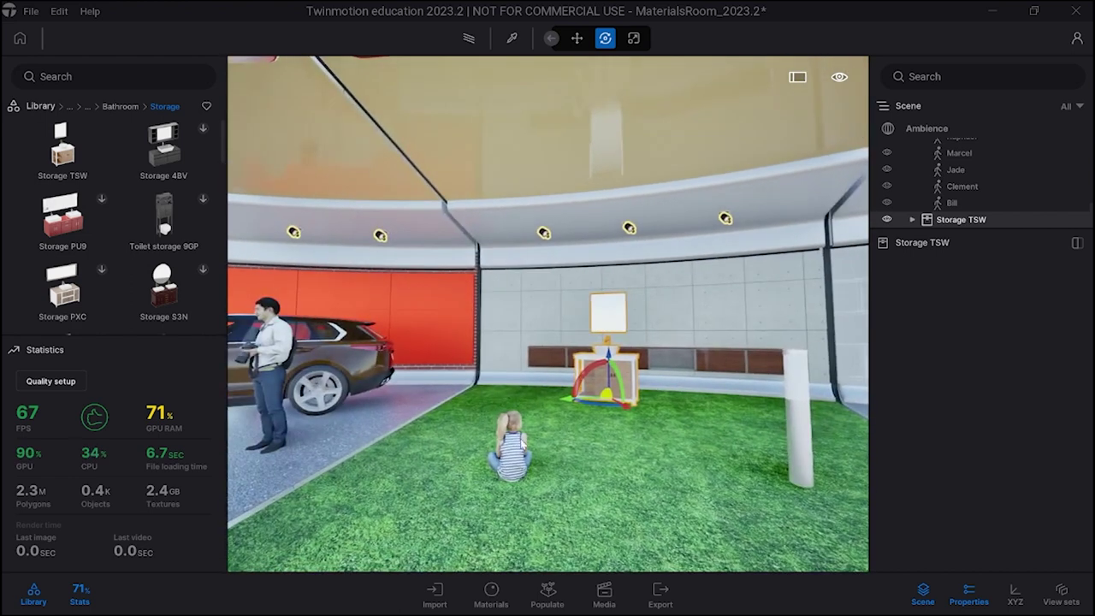
pyautogui.click(117, 106)
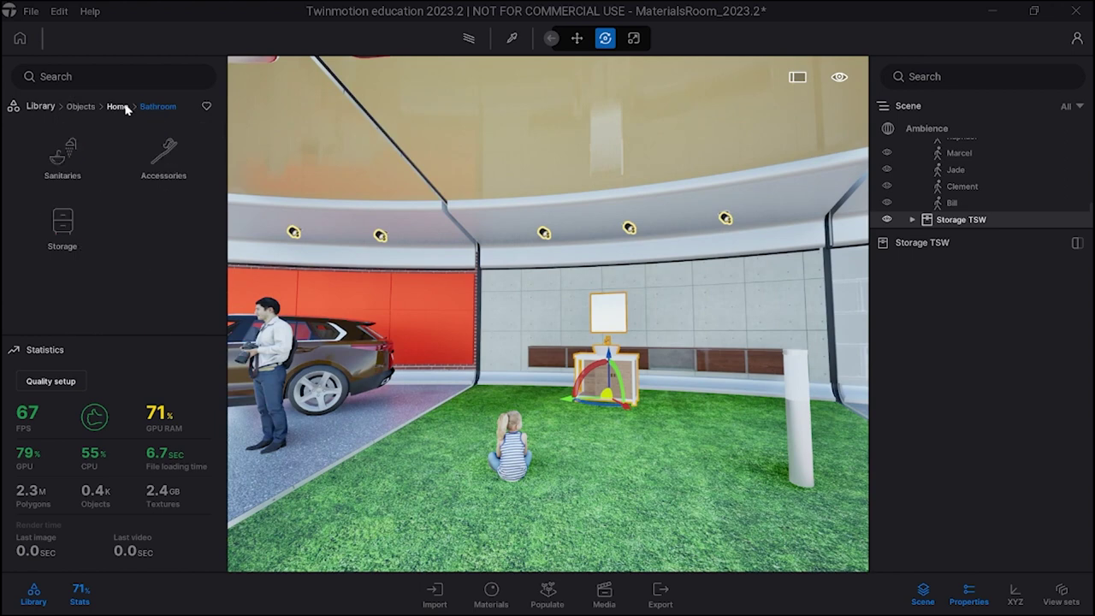
pyautogui.click(80, 106)
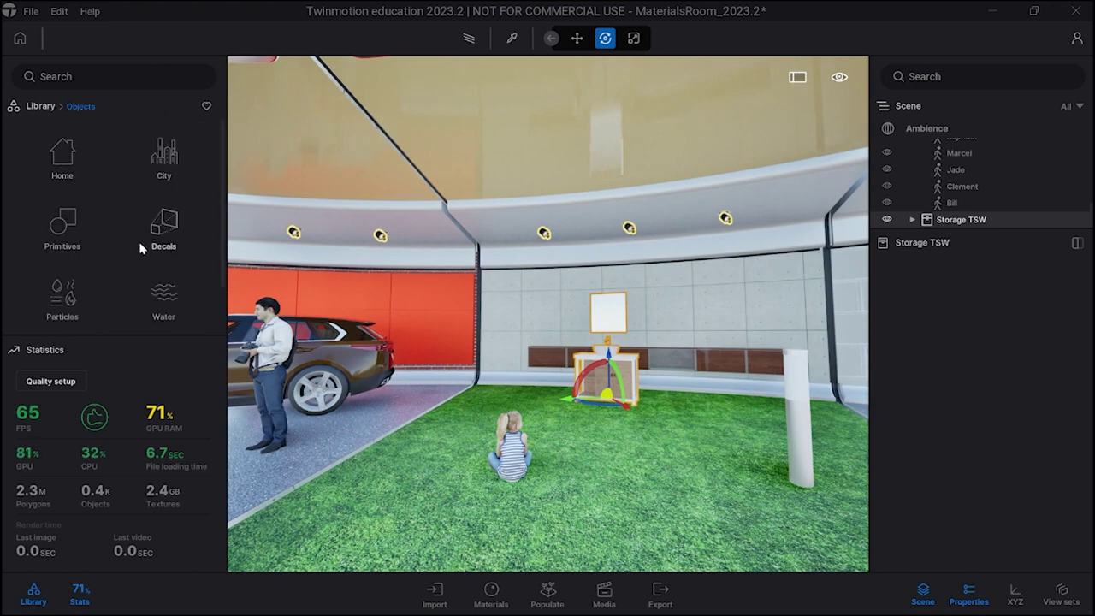
pyautogui.click(170, 239)
pyautogui.scroll(-5, 154, 249)
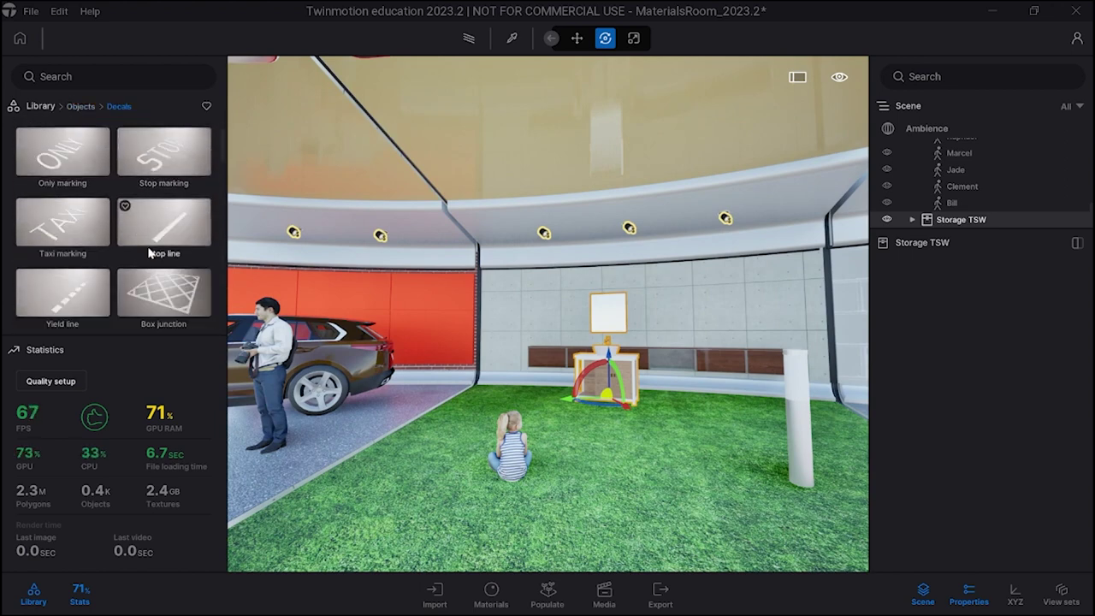
pyautogui.scroll(-3, 150, 252)
pyautogui.moveTo(223, 167); pyautogui.dragTo(232, 230)
pyautogui.moveTo(170, 274); pyautogui.dragTo(663, 485)
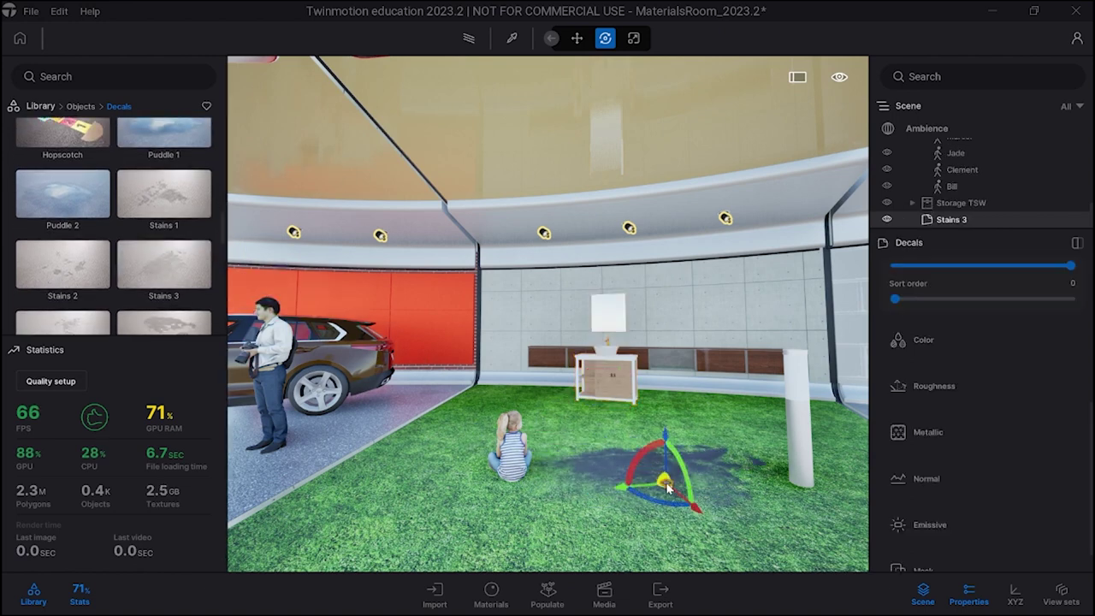
# - Place the Eye protection sign decal from the library on the concrete wall above the wooden cabinets
pyautogui.moveTo(627, 392); pyautogui.dragTo(771, 393, button='right')
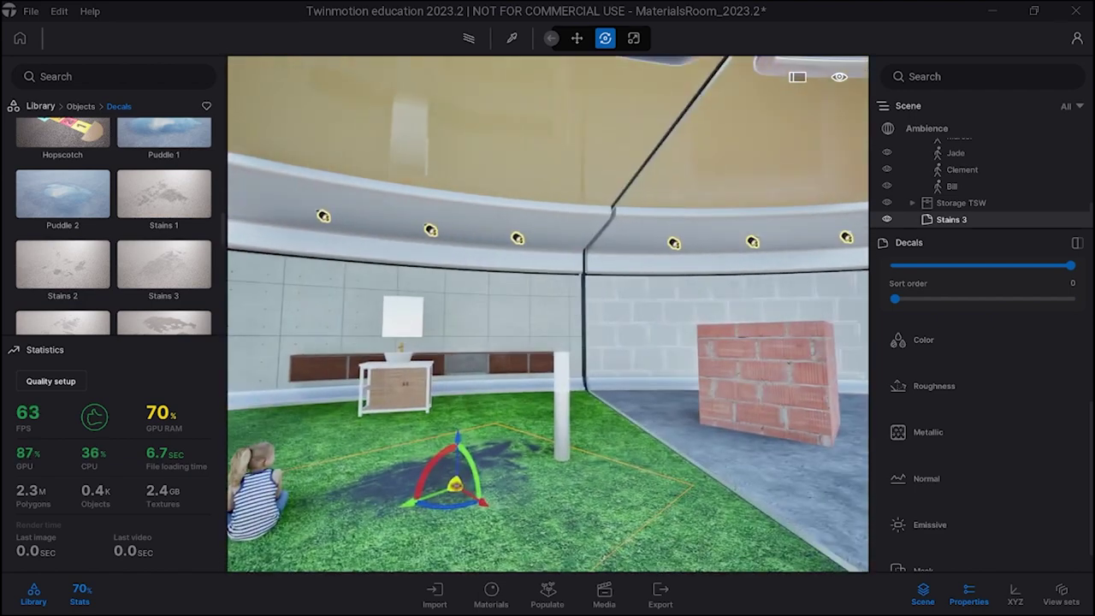
pyautogui.press('w')
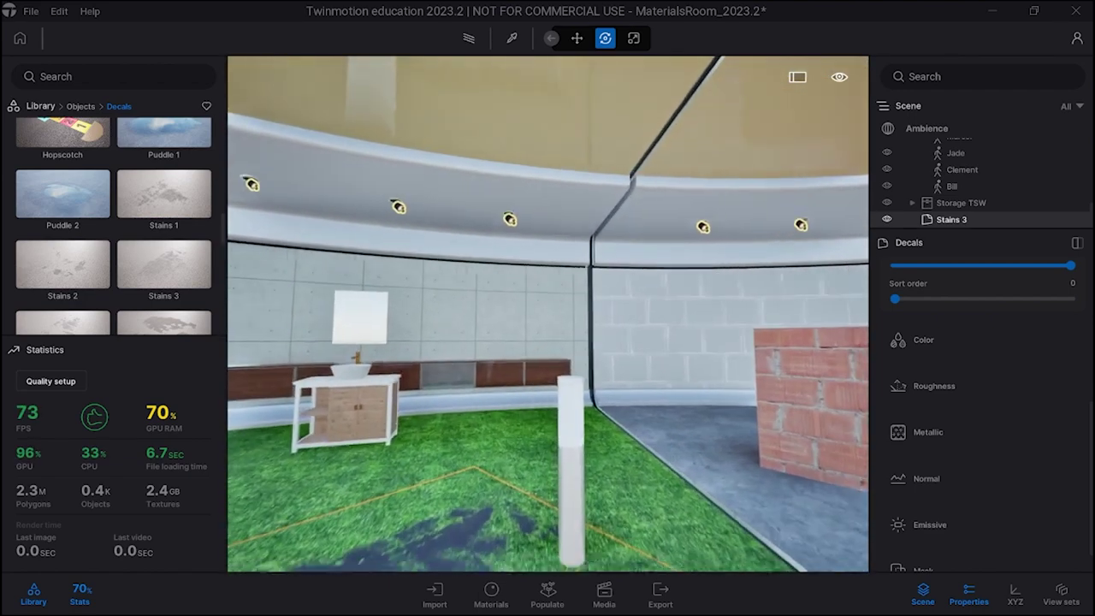
pyautogui.press('w')
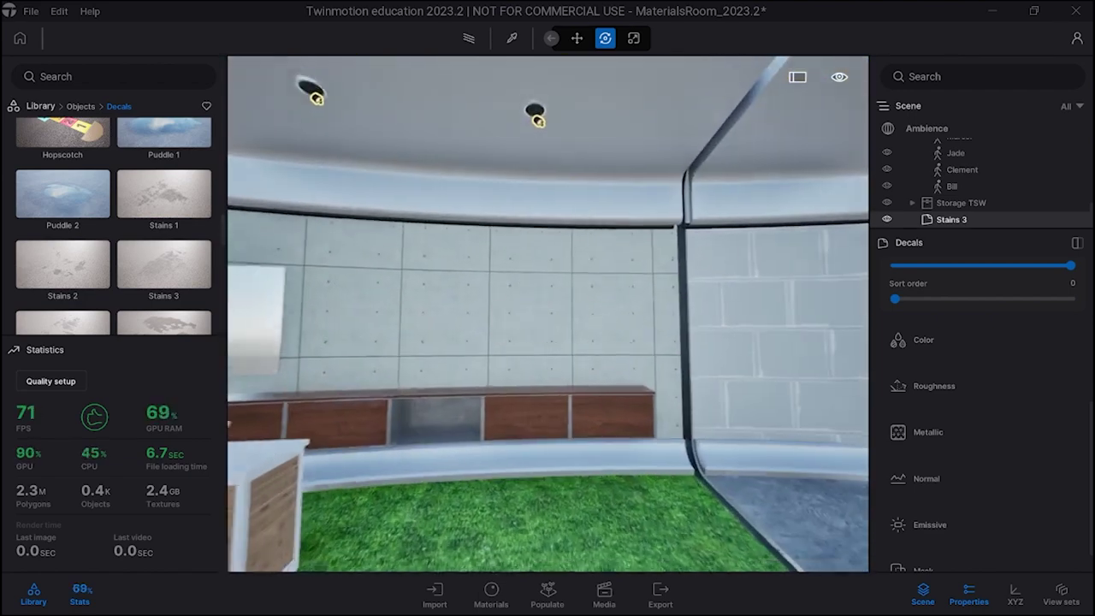
pyautogui.press('Up')
pyautogui.scroll(-3, 94, 247)
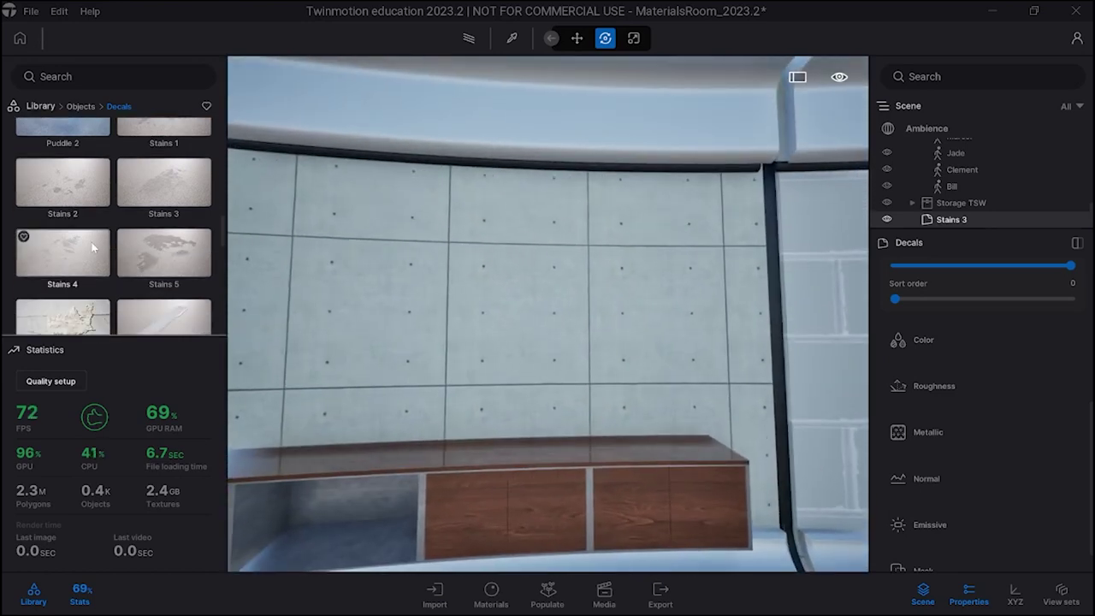
pyautogui.scroll(-10, 94, 248)
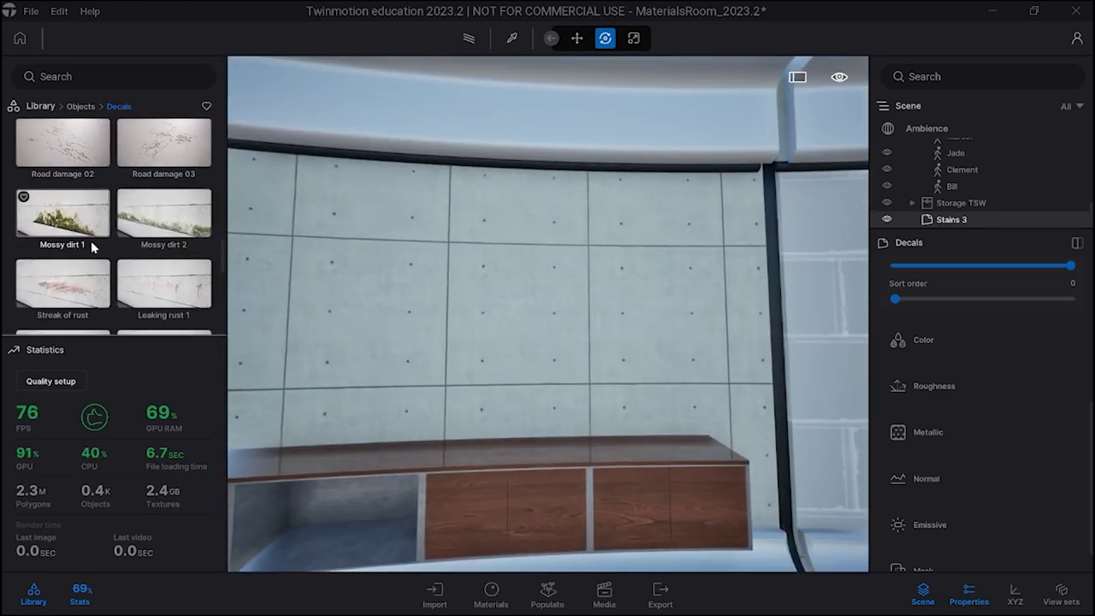
pyautogui.scroll(-5, 94, 247)
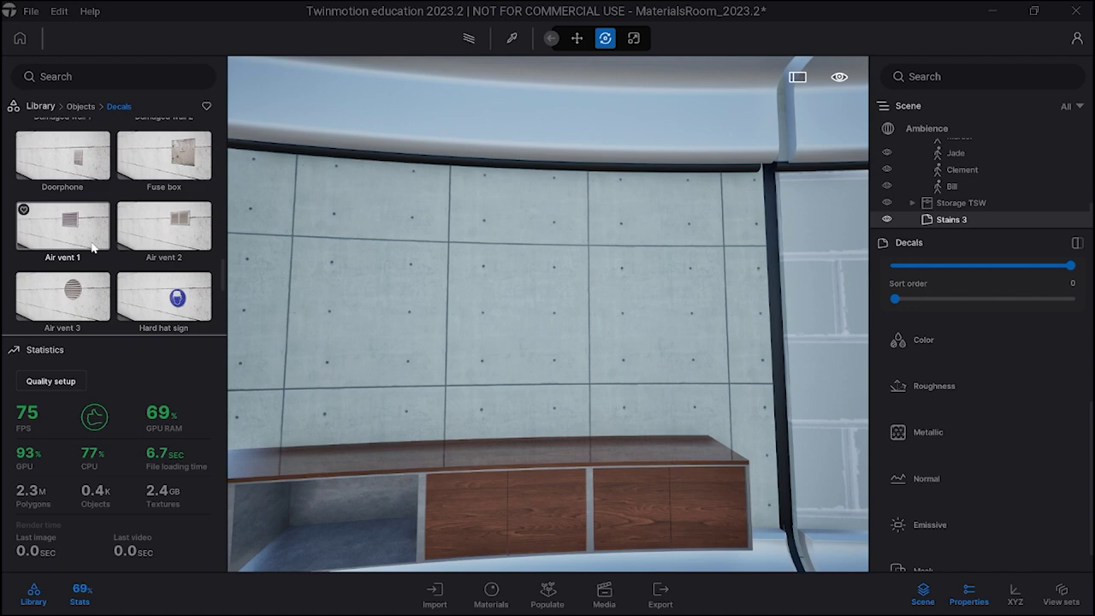
pyautogui.scroll(-3, 94, 247)
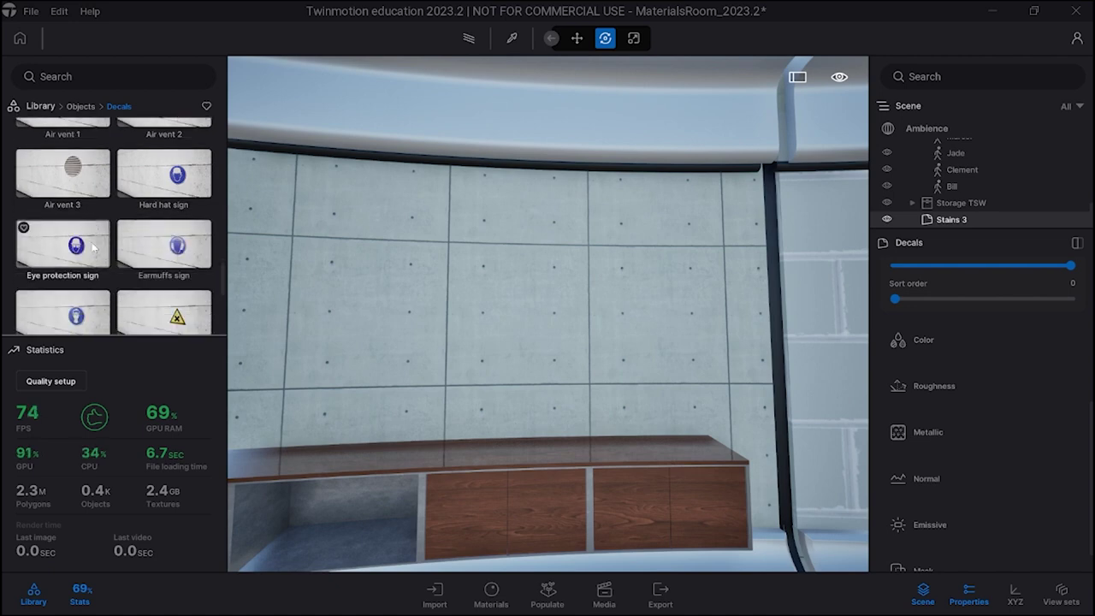
pyautogui.moveTo(94, 247); pyautogui.dragTo(523, 298)
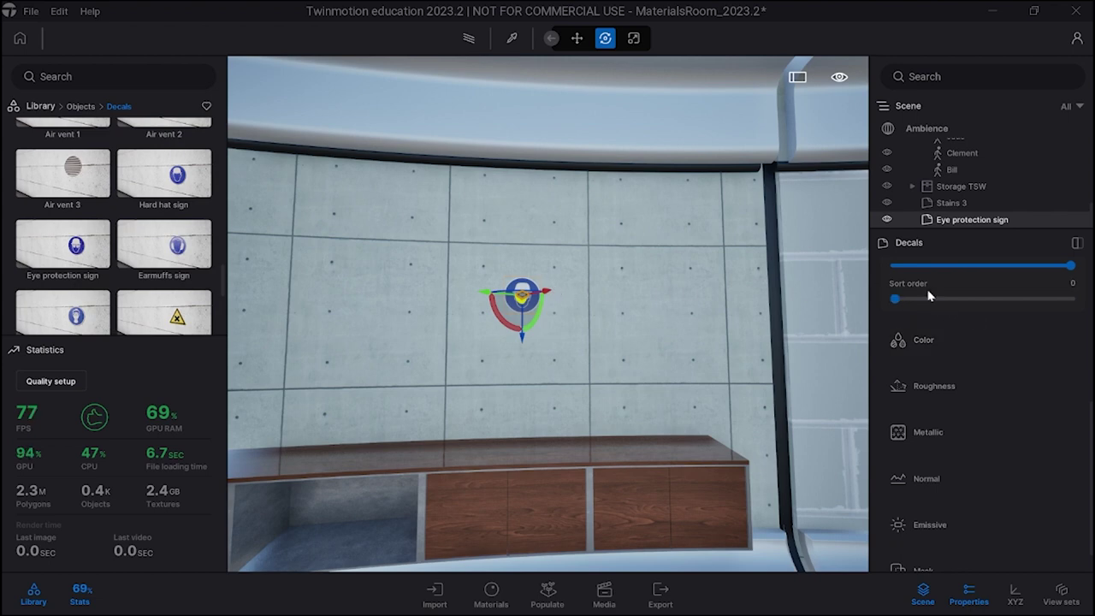
# - Change the Eye protection sign decal's color to red
pyautogui.click(960, 341)
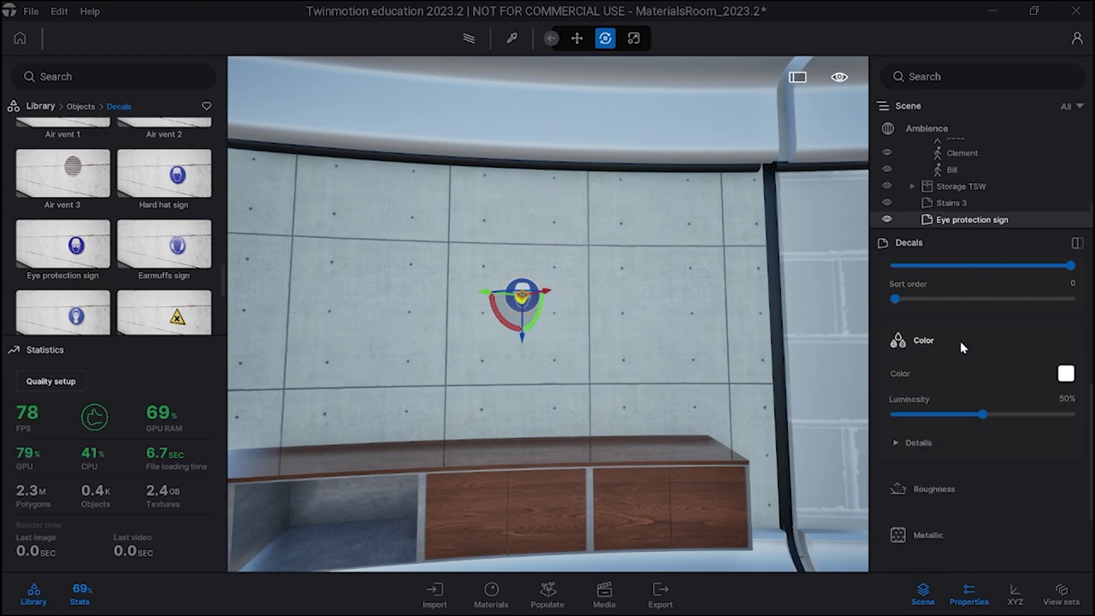
pyautogui.click(1067, 374)
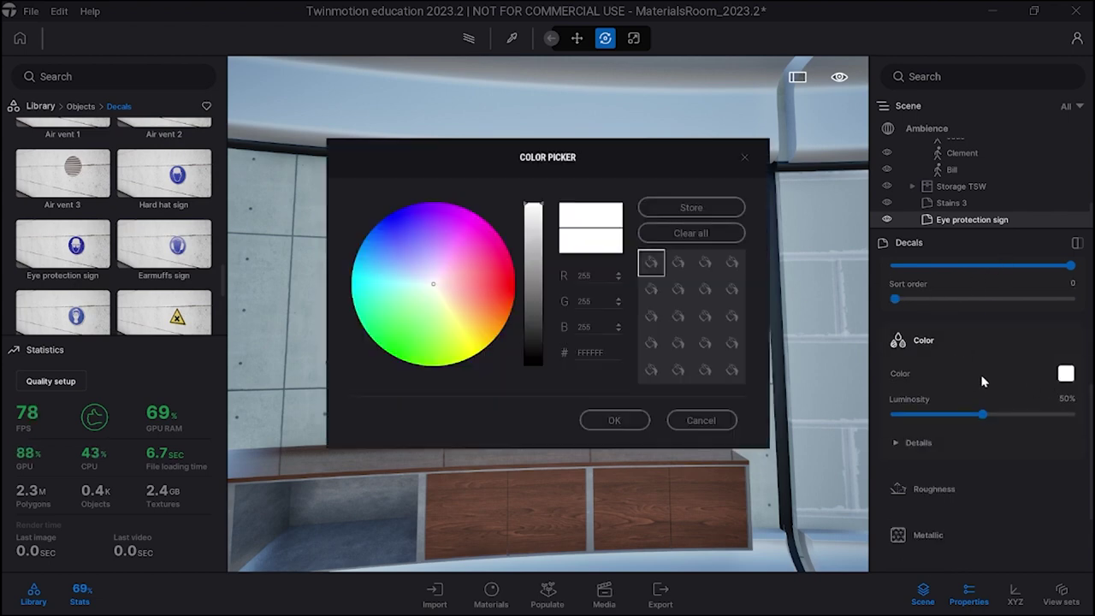
pyautogui.click(504, 299)
pyautogui.click(609, 419)
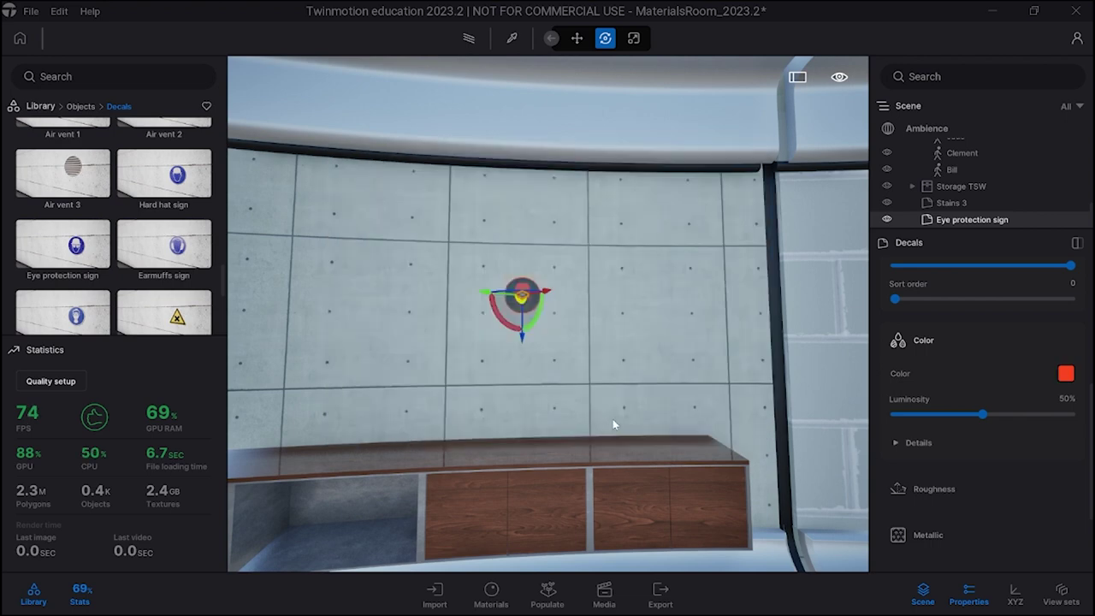
# - Examine the sign decal's remaining properties, including its emissive glow, color temperature and saturation details, and its scale
pyautogui.scroll(-1, 937, 451)
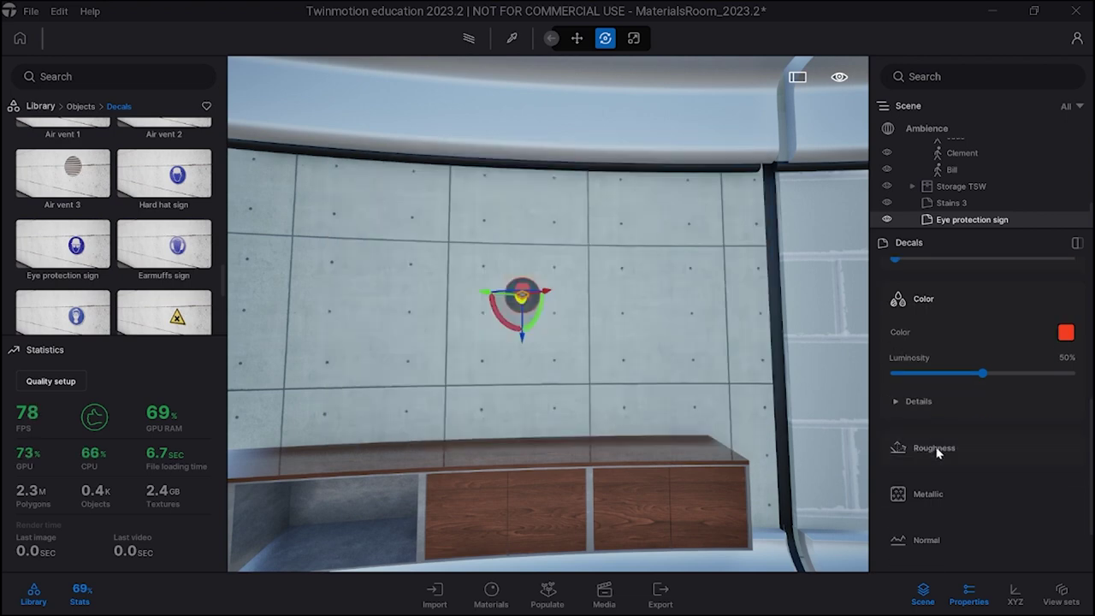
pyautogui.scroll(-2, 929, 487)
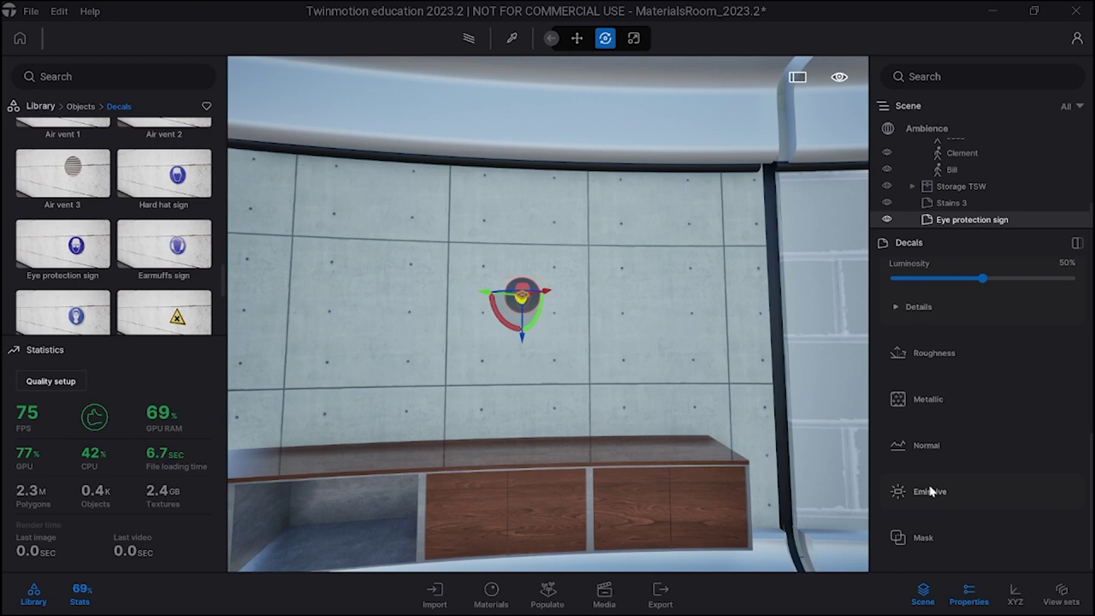
pyautogui.click(960, 492)
pyautogui.moveTo(945, 534); pyautogui.dragTo(884, 538)
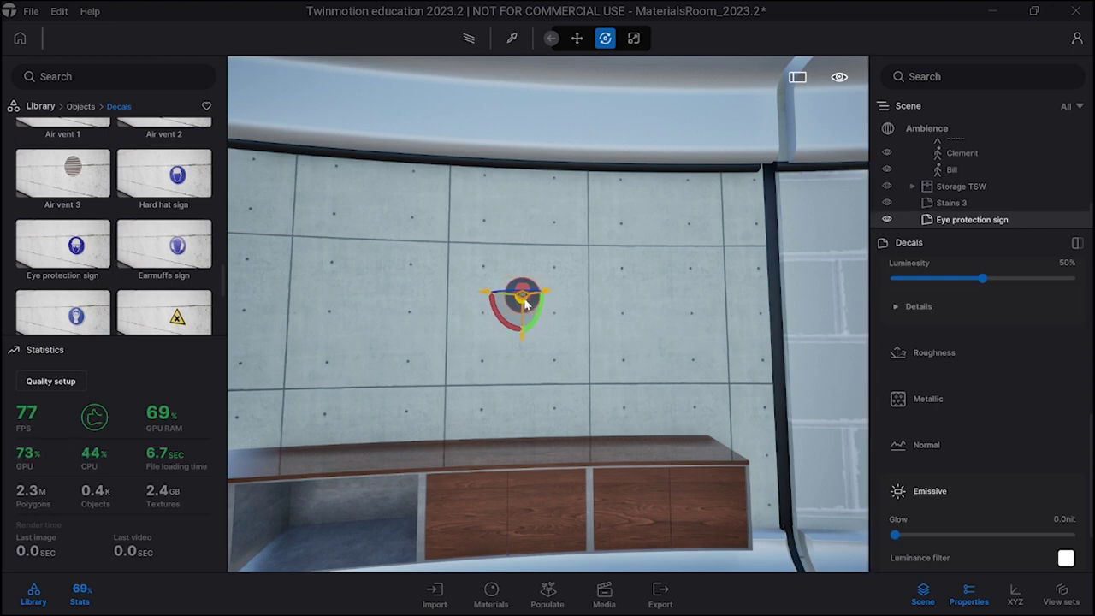
pyautogui.scroll(-3, 985, 440)
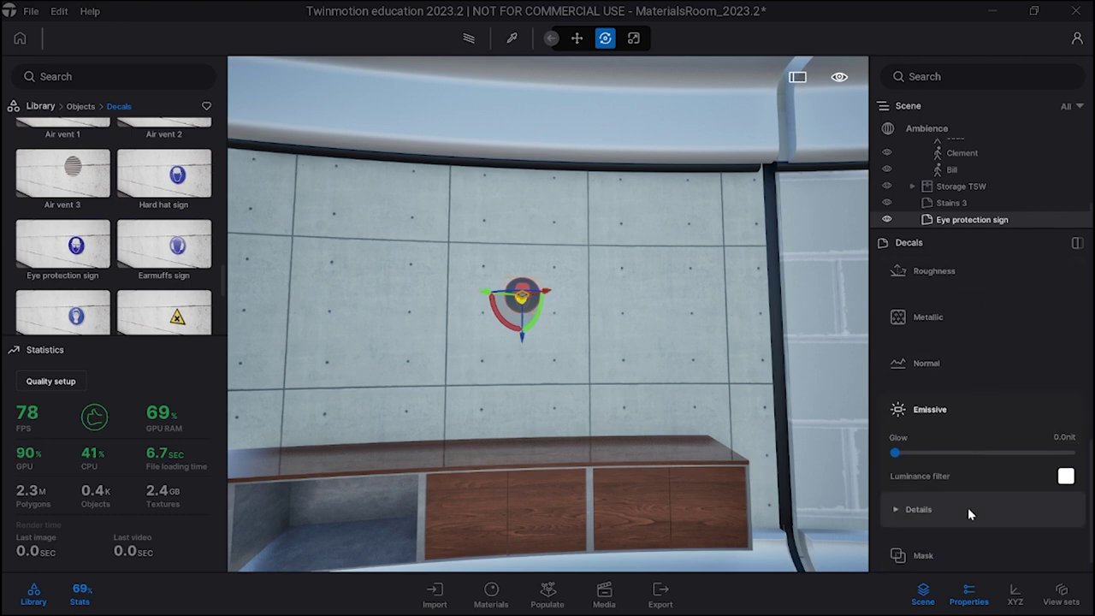
pyautogui.click(955, 498)
pyautogui.scroll(-2, 913, 474)
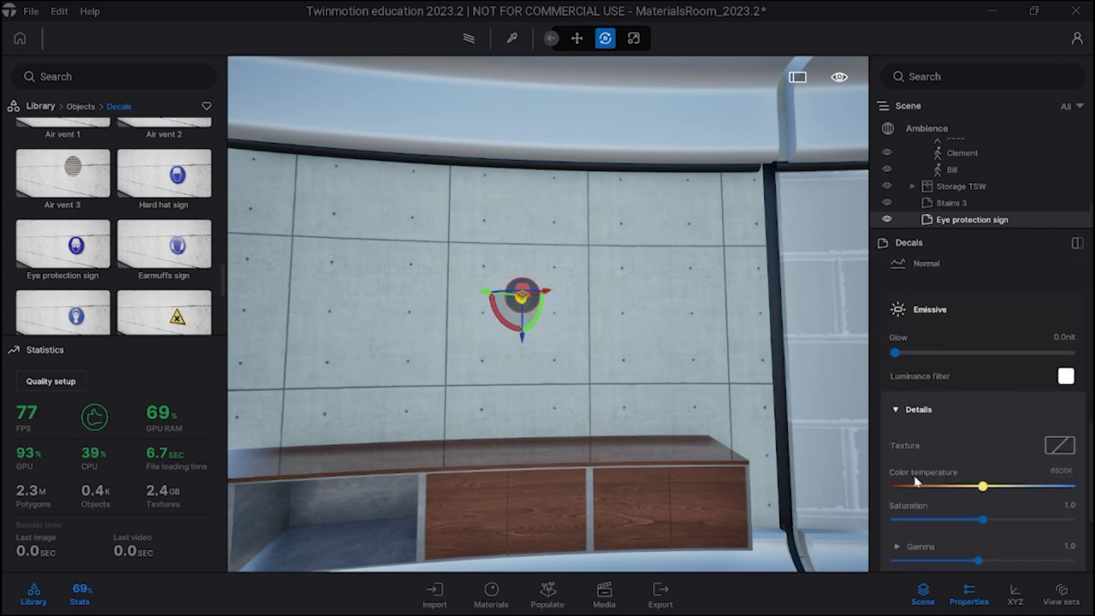
pyautogui.click(900, 406)
pyautogui.scroll(6, 967, 479)
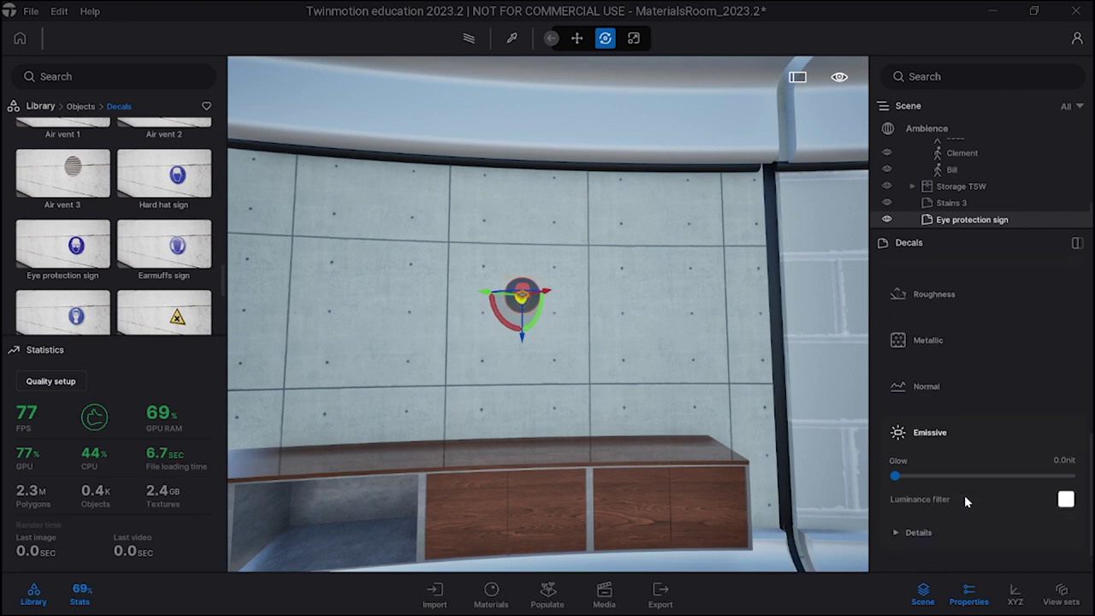
pyautogui.scroll(10, 971, 462)
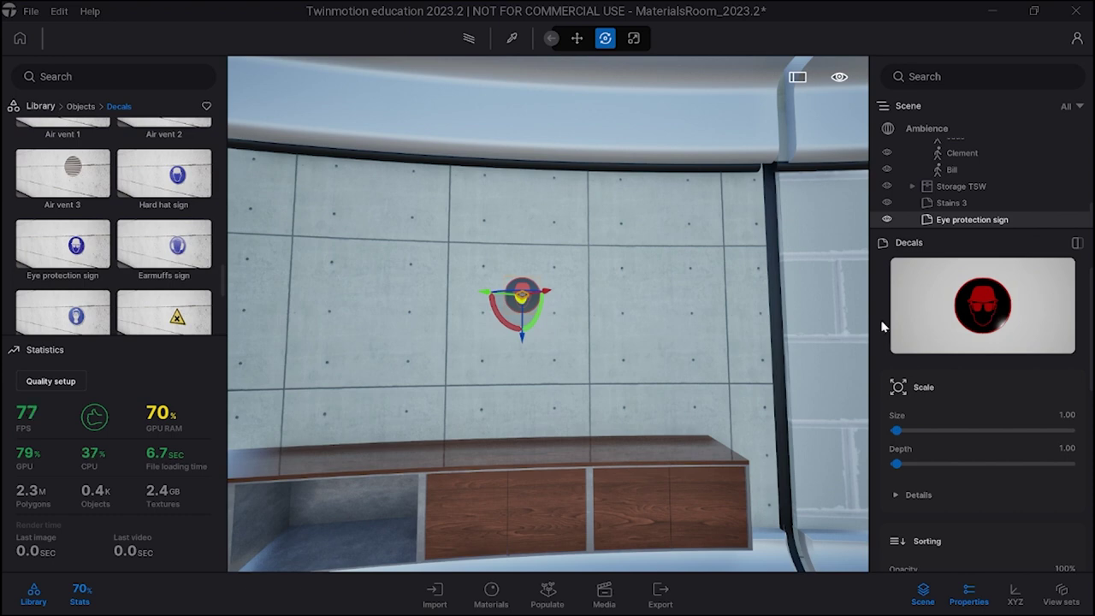
# - Place a Plane 1m primitive from the library at the edge of the grass, near the parked car
pyautogui.moveTo(656, 317); pyautogui.dragTo(481, 322, button='right')
pyautogui.click(82, 106)
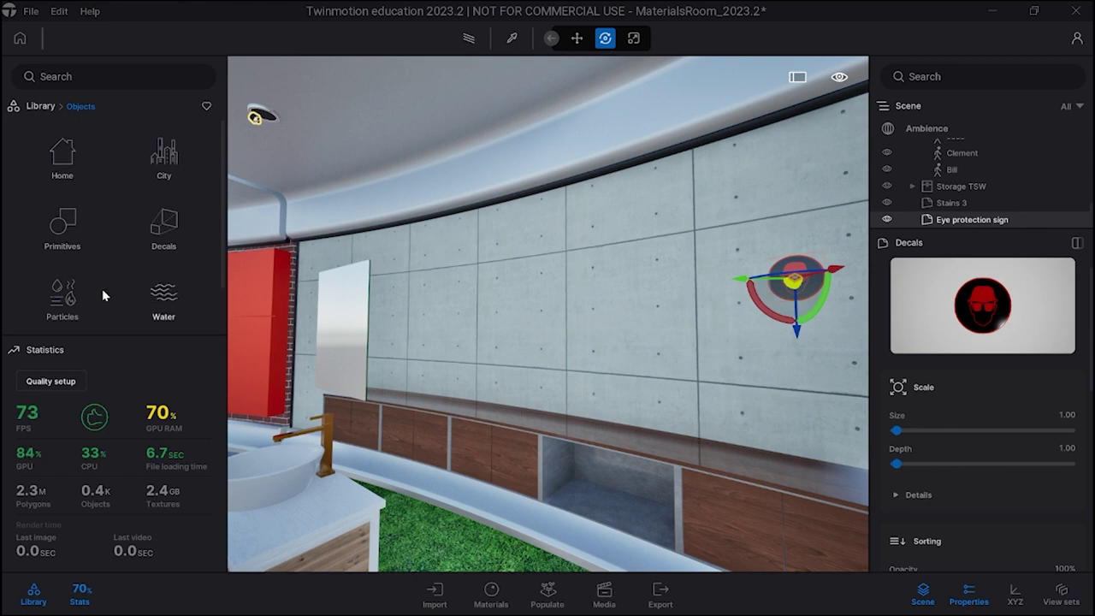
pyautogui.click(62, 226)
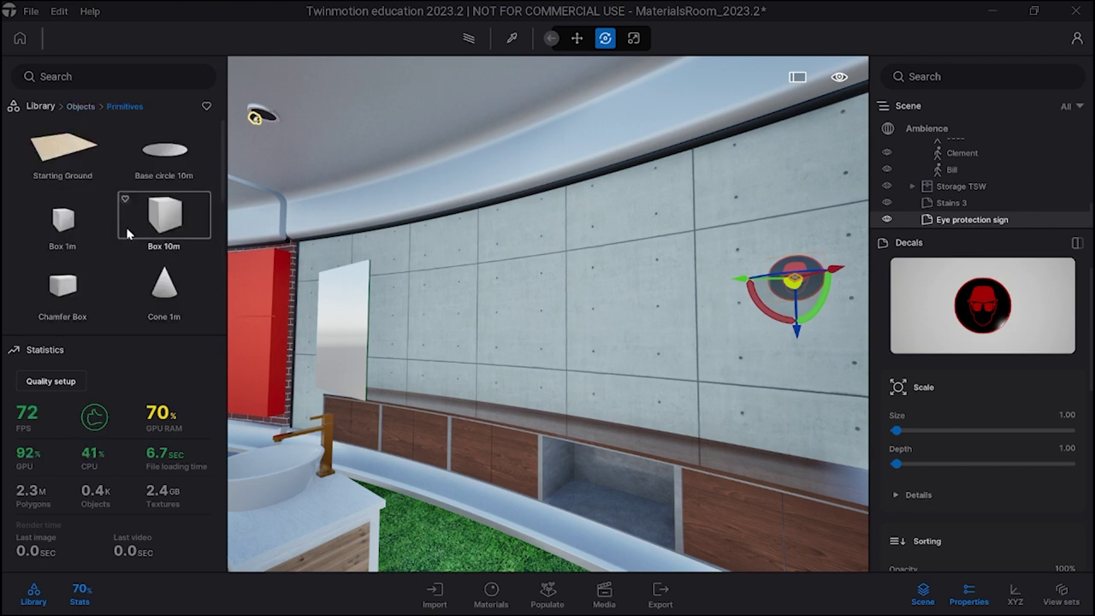
pyautogui.moveTo(491, 308); pyautogui.dragTo(248, 308, button='right')
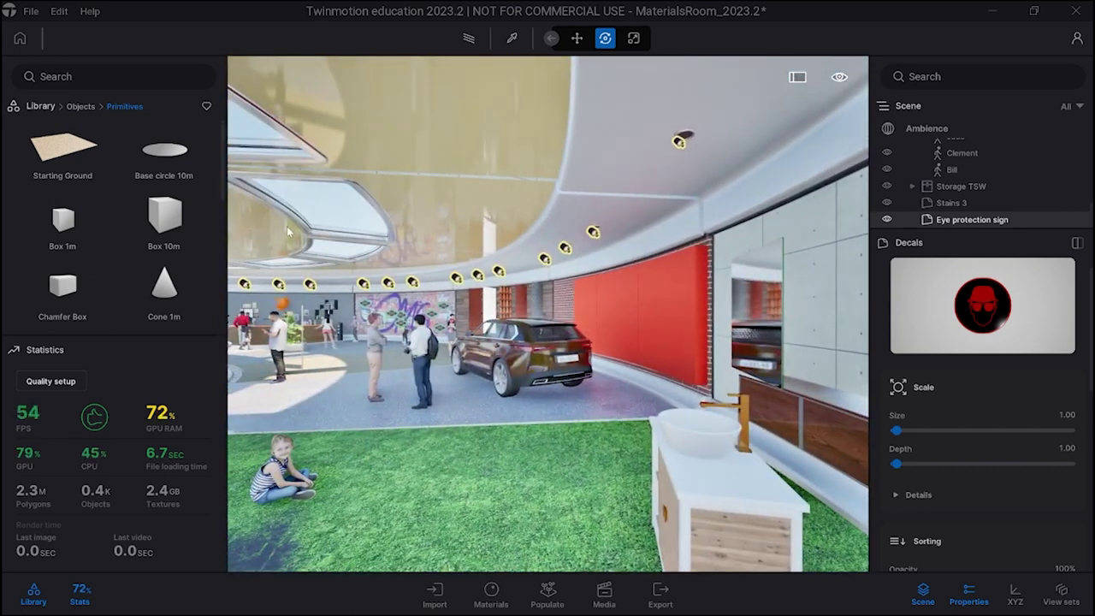
pyautogui.scroll(-3, 105, 257)
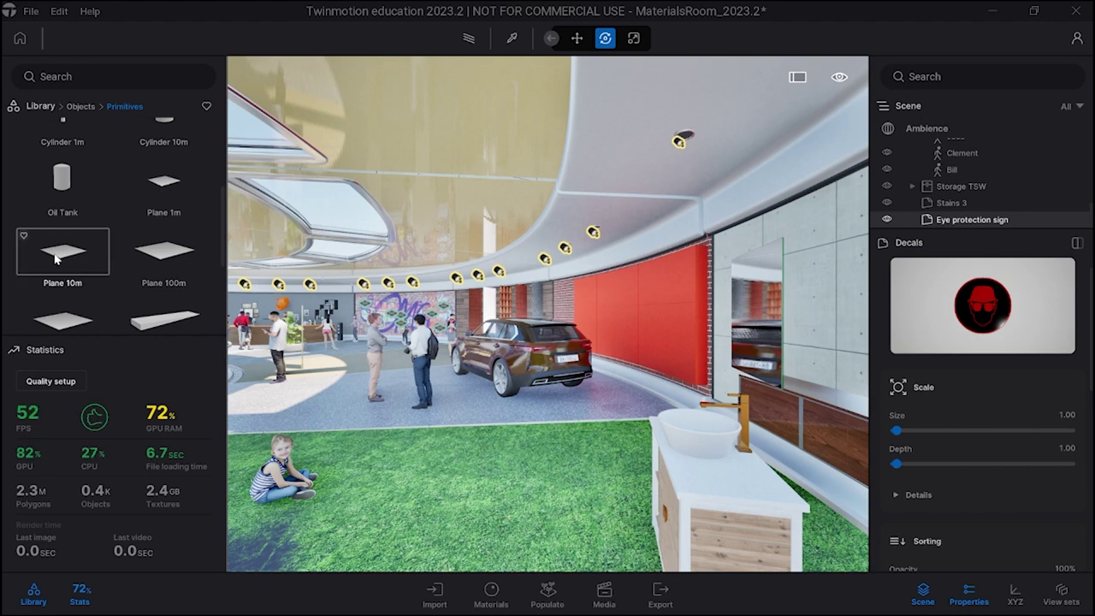
pyautogui.moveTo(79, 271); pyautogui.dragTo(414, 391)
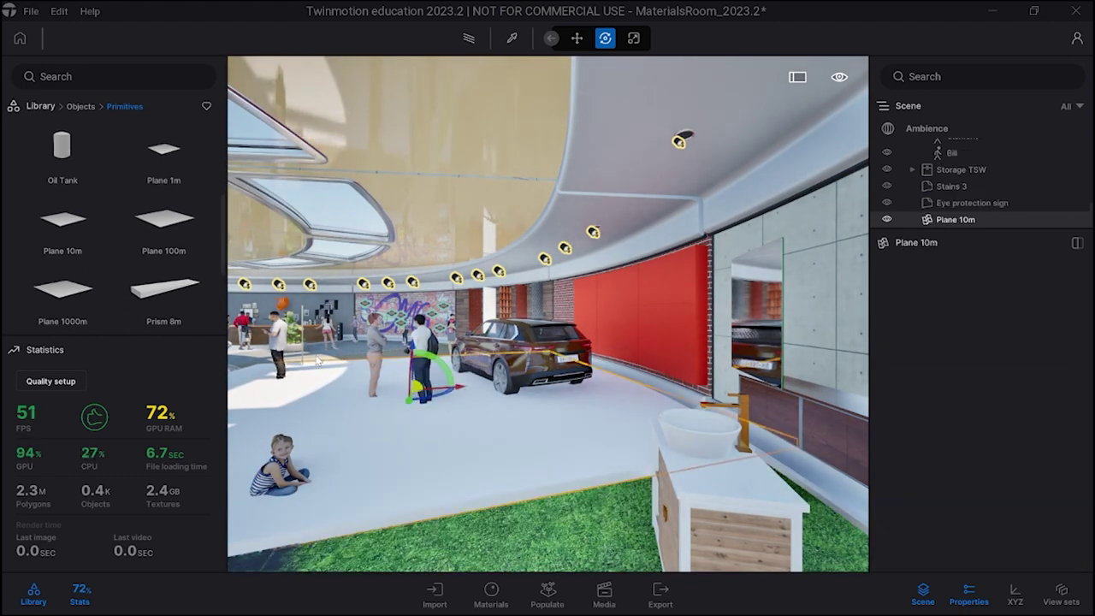
pyautogui.hotkey('ctrl', 'z')
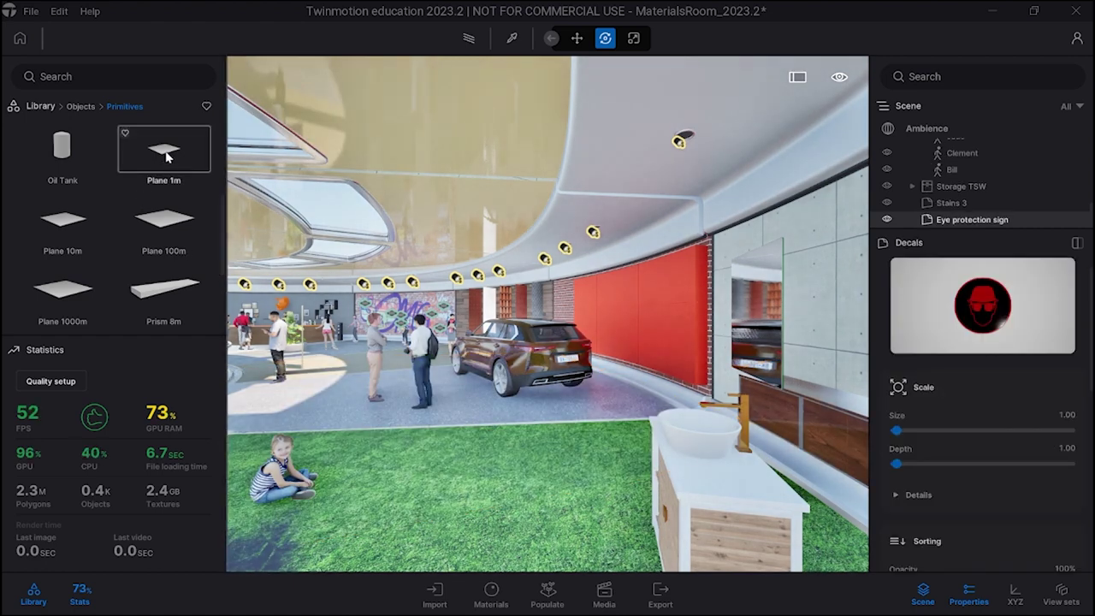
pyautogui.moveTo(167, 156); pyautogui.dragTo(485, 445)
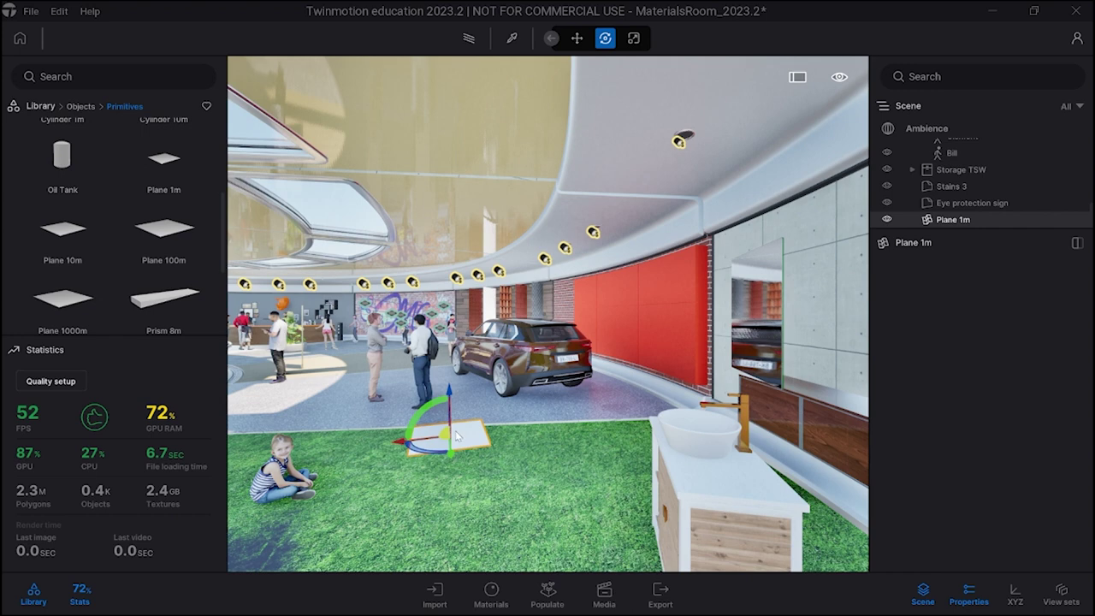
# - Move the Plane 1m forward from the edge of the grass toward the viewer
pyautogui.moveTo(446, 438); pyautogui.dragTo(430, 456)
pyautogui.click(428, 454)
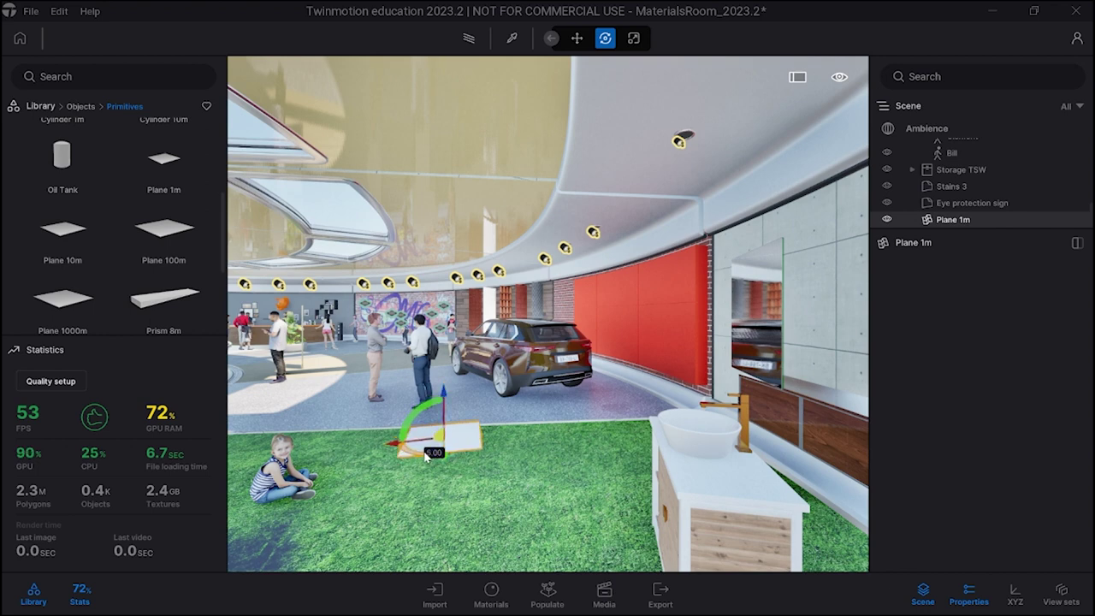
pyautogui.click(443, 458)
pyautogui.moveTo(444, 456)
pyautogui.mouseDown()
pyautogui.moveTo(444, 485)
pyautogui.moveTo(454, 451)
pyautogui.moveTo(444, 495)
pyautogui.moveTo(446, 458)
pyautogui.mouseUp()
pyautogui.moveTo(444, 456)
pyautogui.mouseDown()
pyautogui.moveTo(440, 490)
pyautogui.moveTo(447, 437)
pyautogui.moveTo(442, 476)
pyautogui.mouseUp()
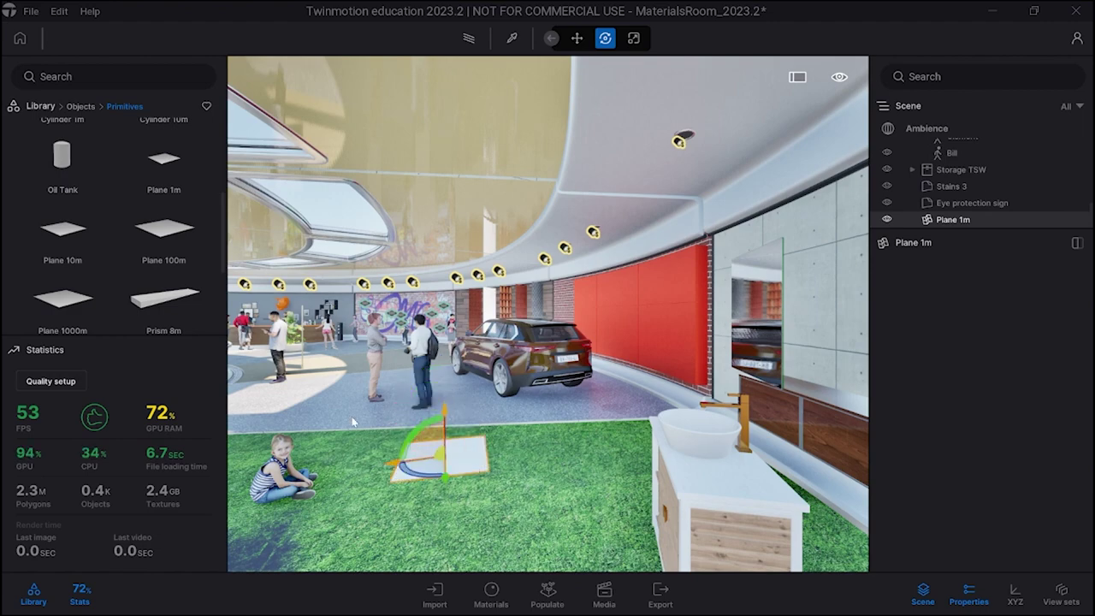
# - Try placing a Plane 1000m primitive near the small plane and undo the placement
pyautogui.scroll(-1, 109, 304)
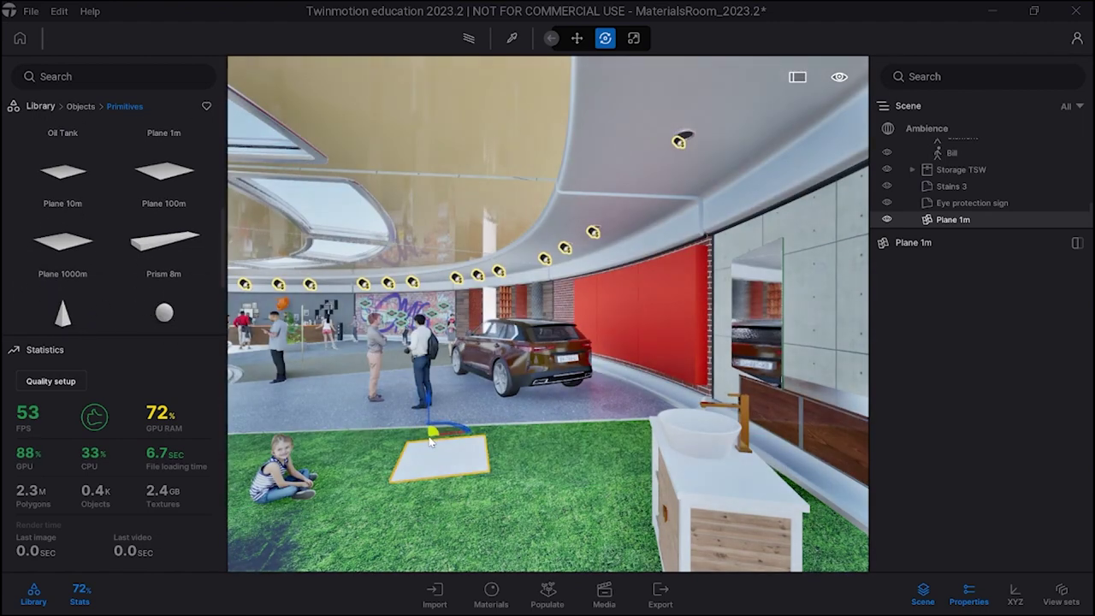
pyautogui.moveTo(429, 437); pyautogui.dragTo(434, 422)
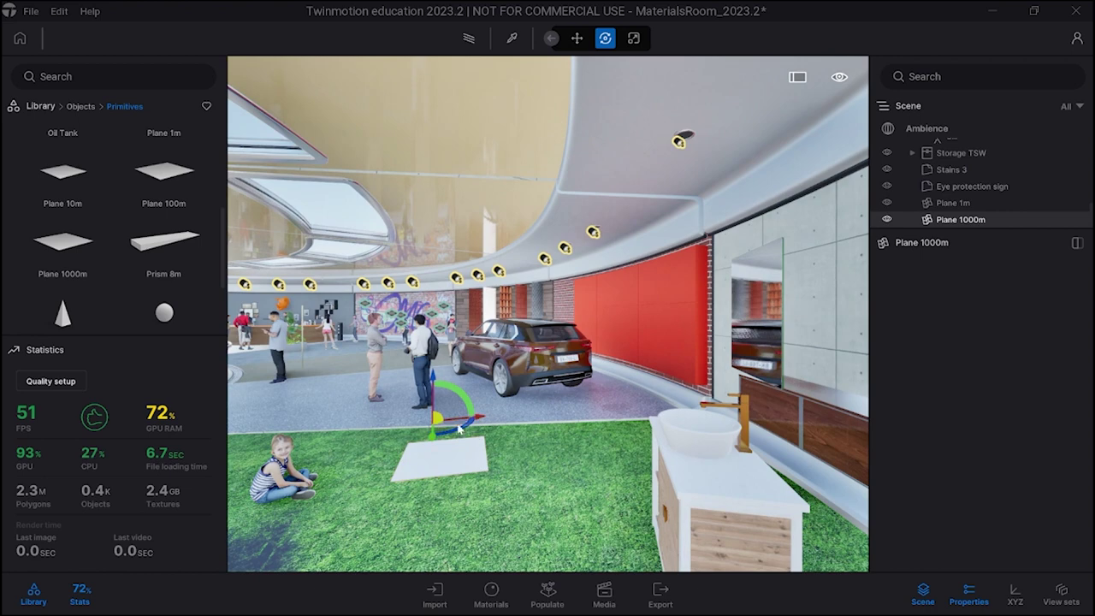
pyautogui.hotkey('ctrl', 'z')
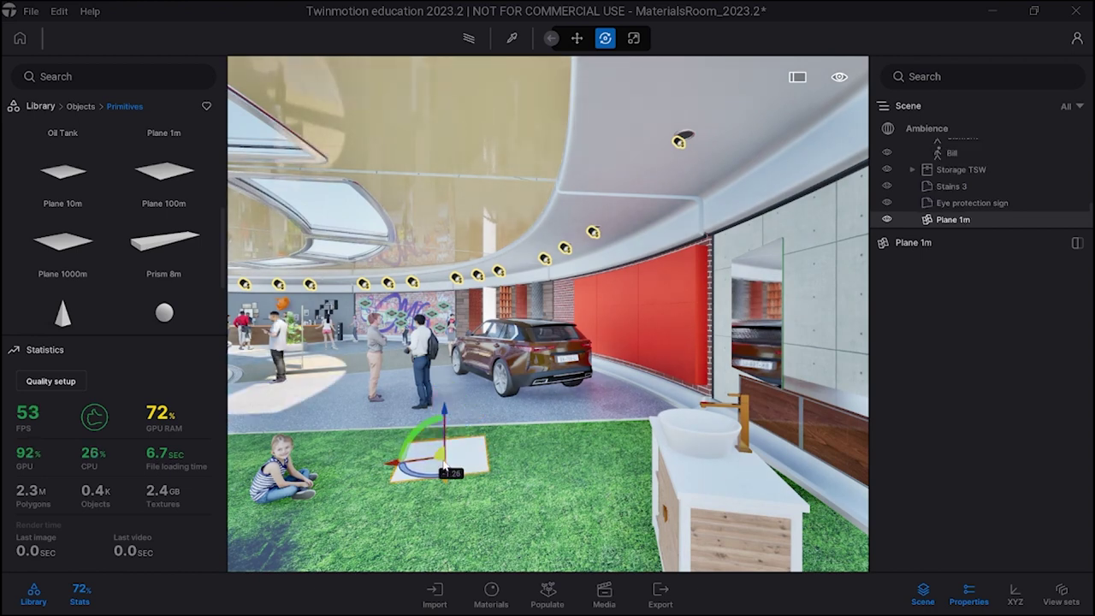
# - Apply the Beige marble 01 C material from the library's Marble and granite category to the Plane 1m on the grass
pyautogui.click(84, 109)
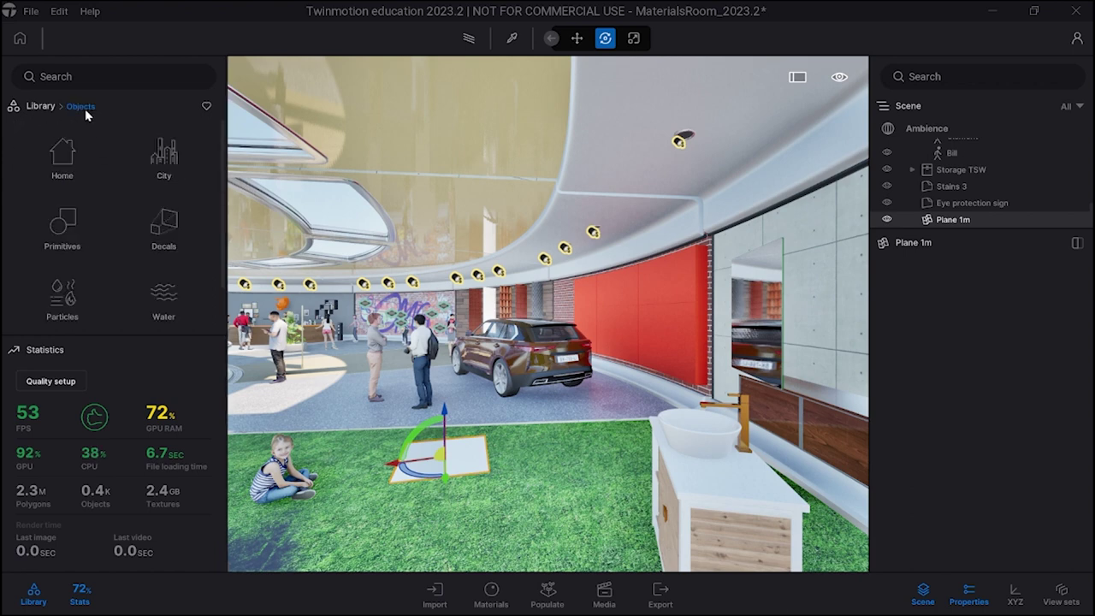
pyautogui.click(40, 106)
pyautogui.click(75, 159)
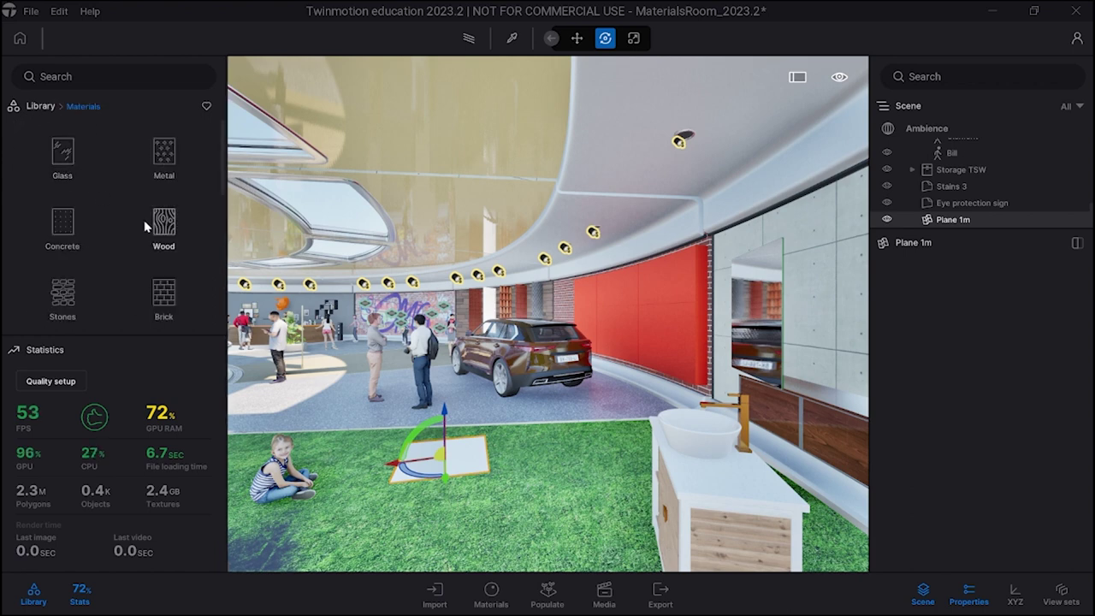
pyautogui.scroll(-2, 147, 224)
pyautogui.scroll(-3, 146, 226)
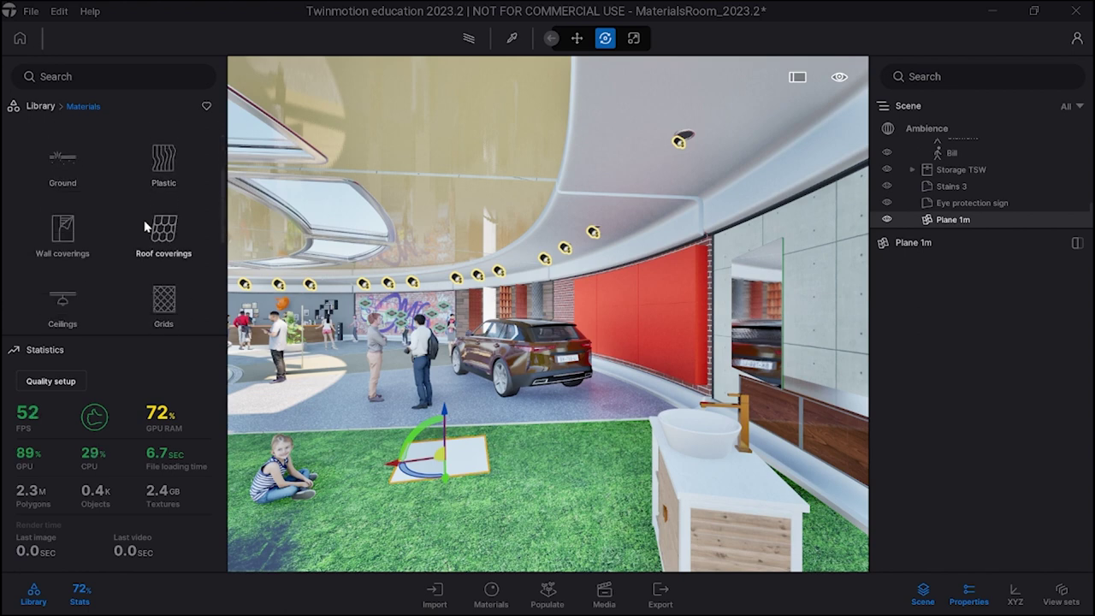
pyautogui.scroll(-2, 146, 227)
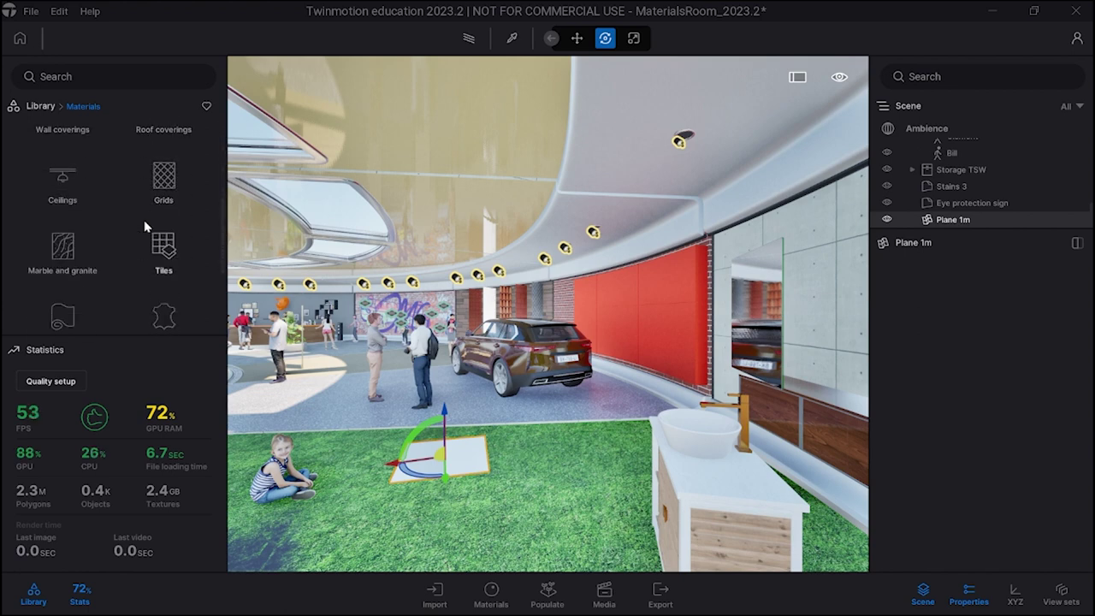
pyautogui.click(64, 209)
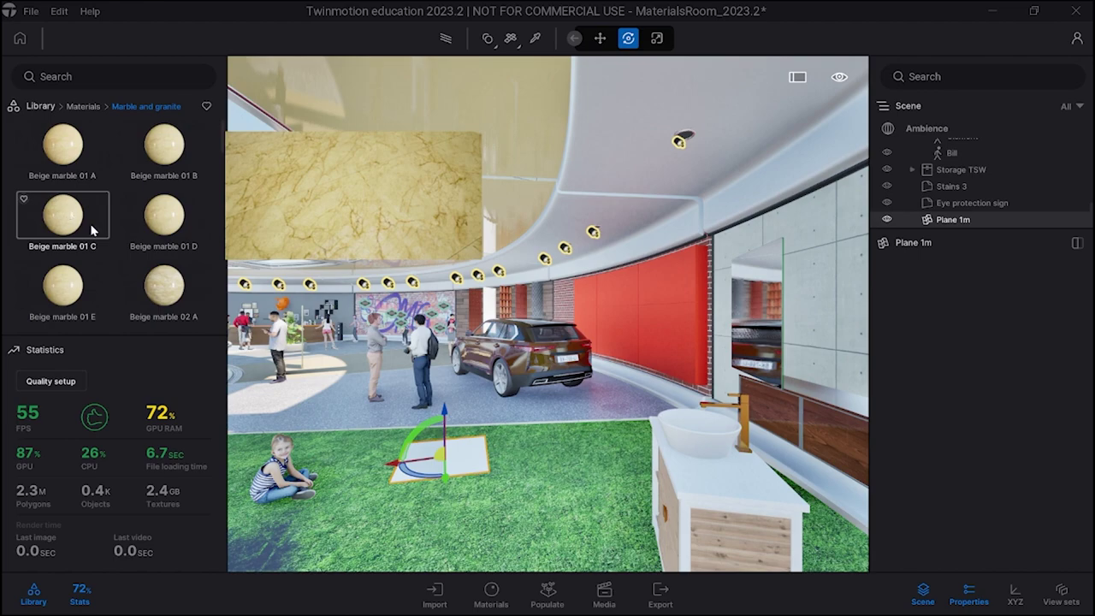
pyautogui.moveTo(91, 226)
pyautogui.mouseDown()
pyautogui.moveTo(504, 438)
pyautogui.moveTo(460, 451)
pyautogui.mouseUp()
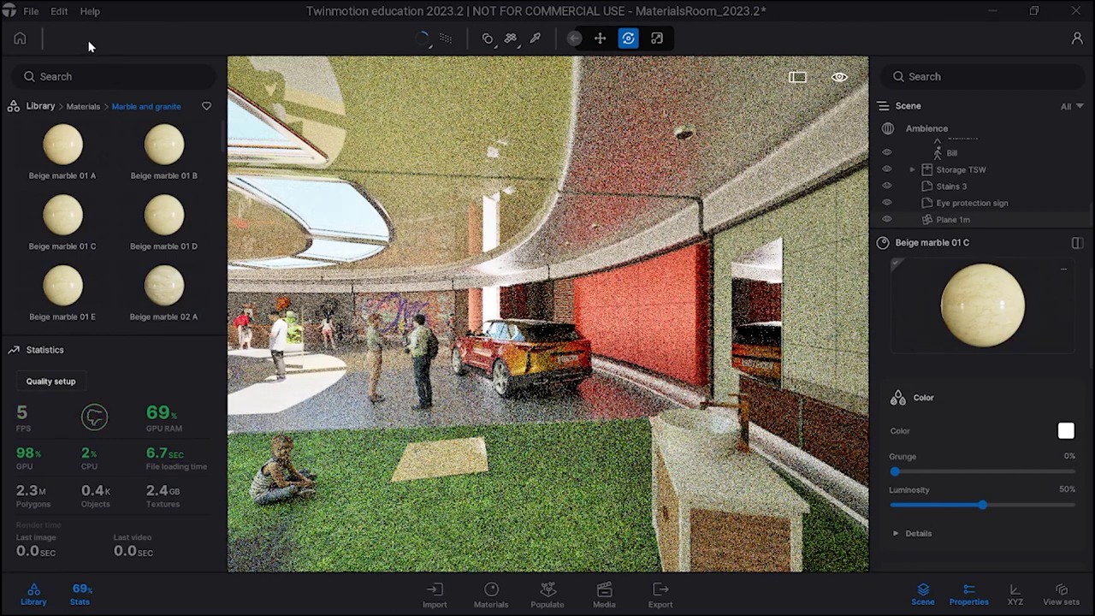
# - Set the desktop rendering quality preset to High in the preferences and accept the change
pyautogui.click(59, 12)
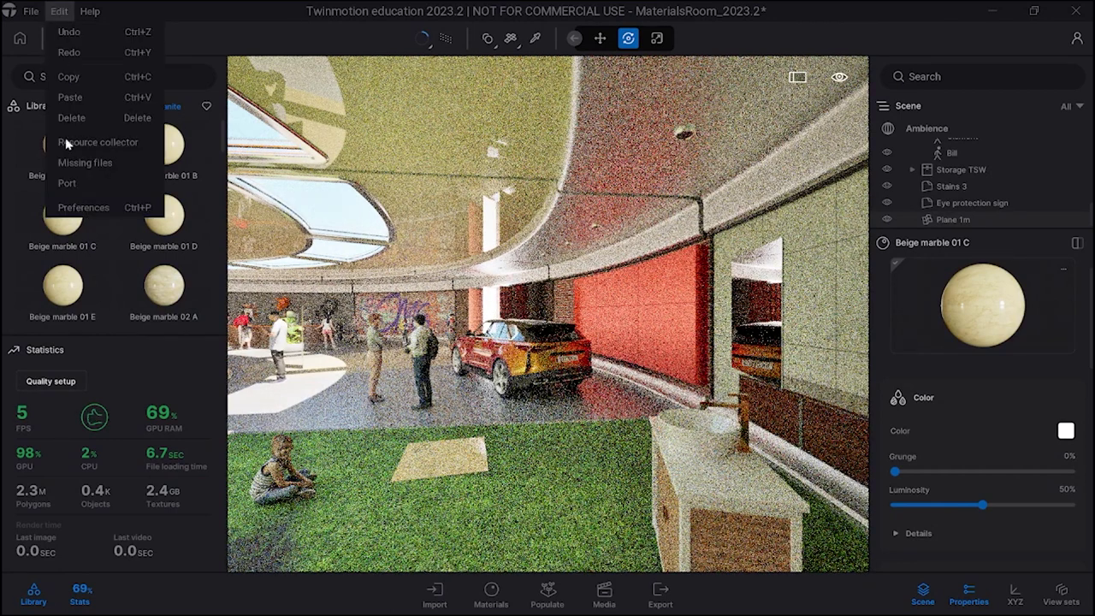
pyautogui.click(74, 207)
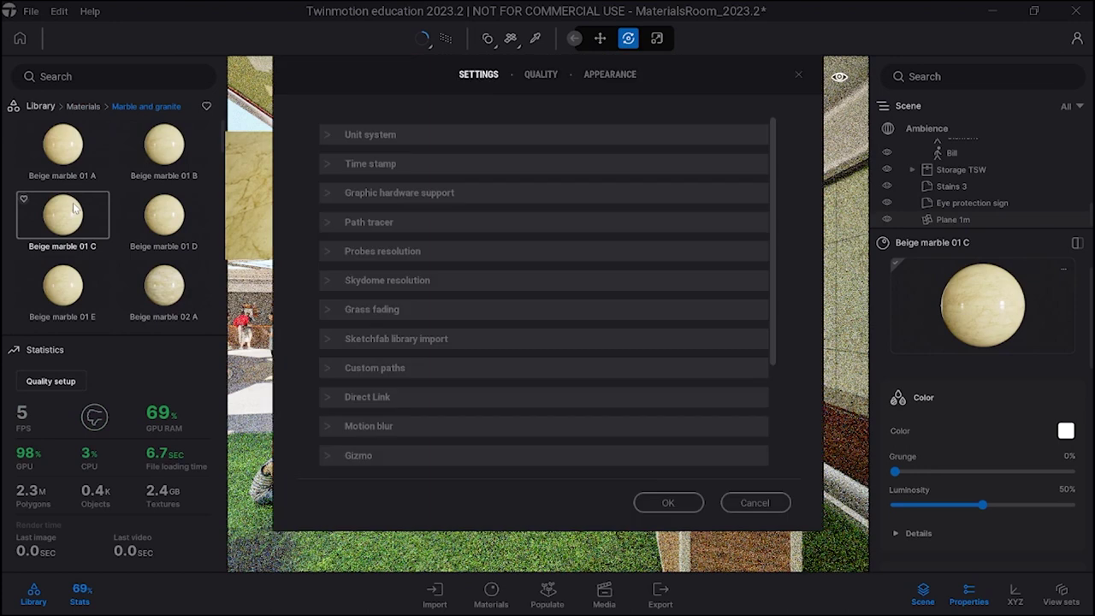
pyautogui.click(540, 75)
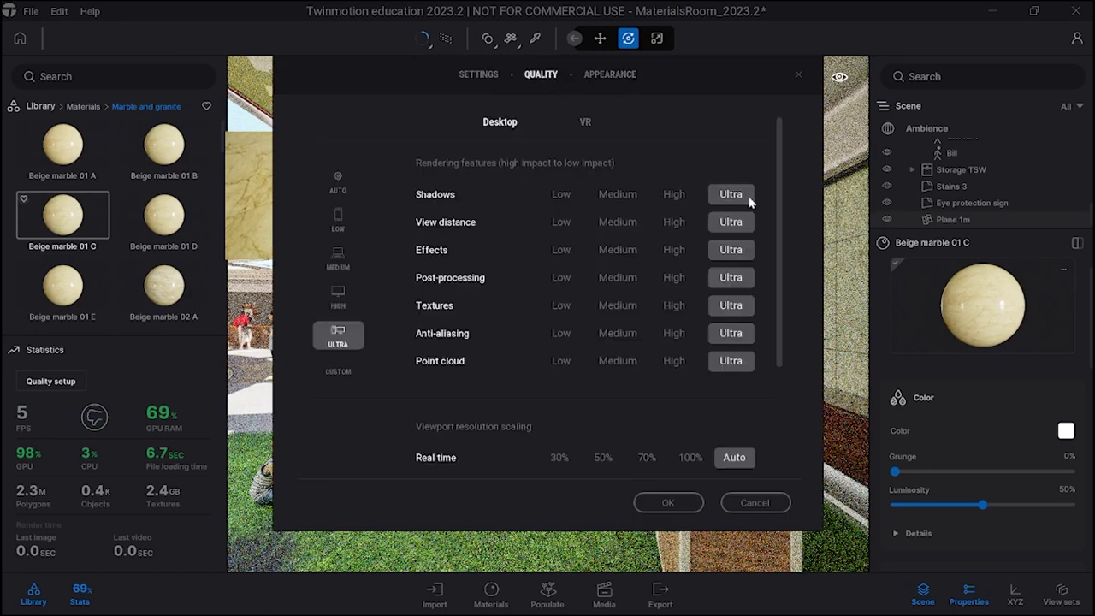
pyautogui.click(334, 296)
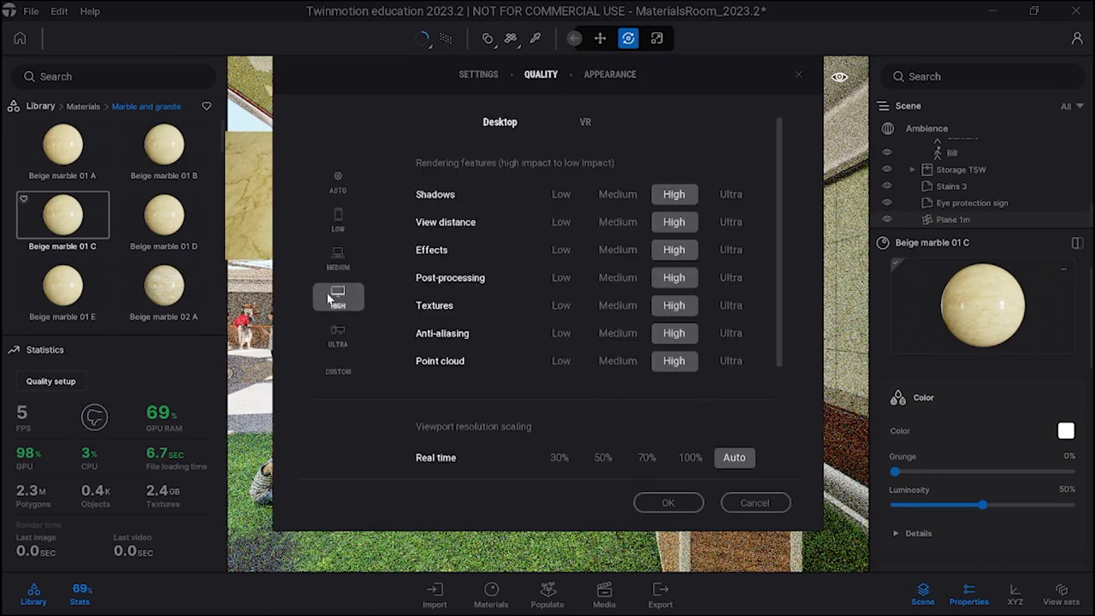
pyautogui.click(668, 503)
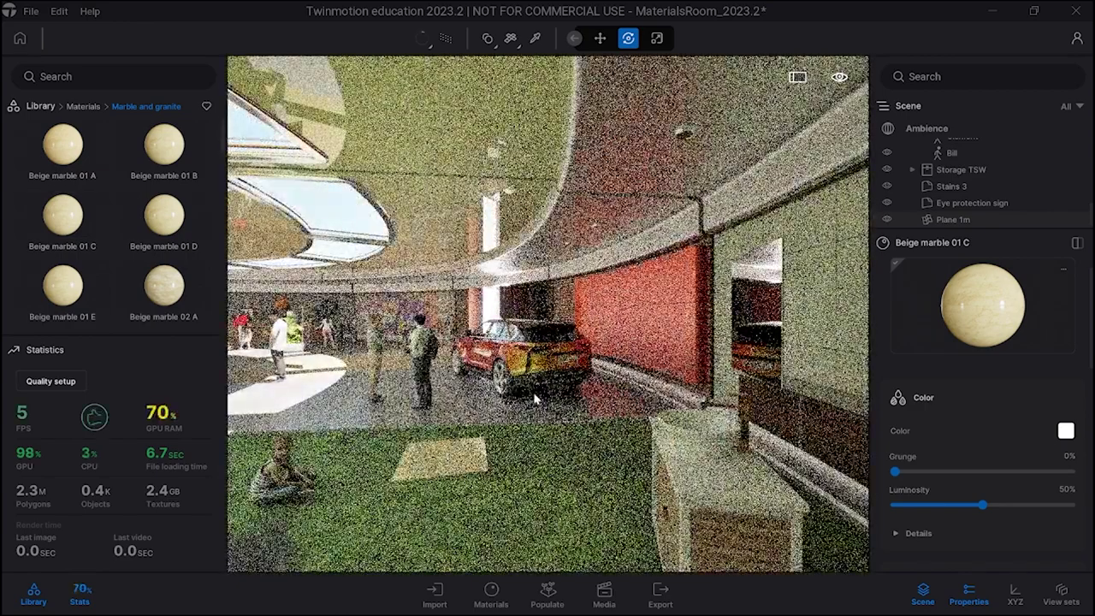
# - Hide the scene statistics and show them again
pyautogui.click(82, 595)
pyautogui.click(79, 598)
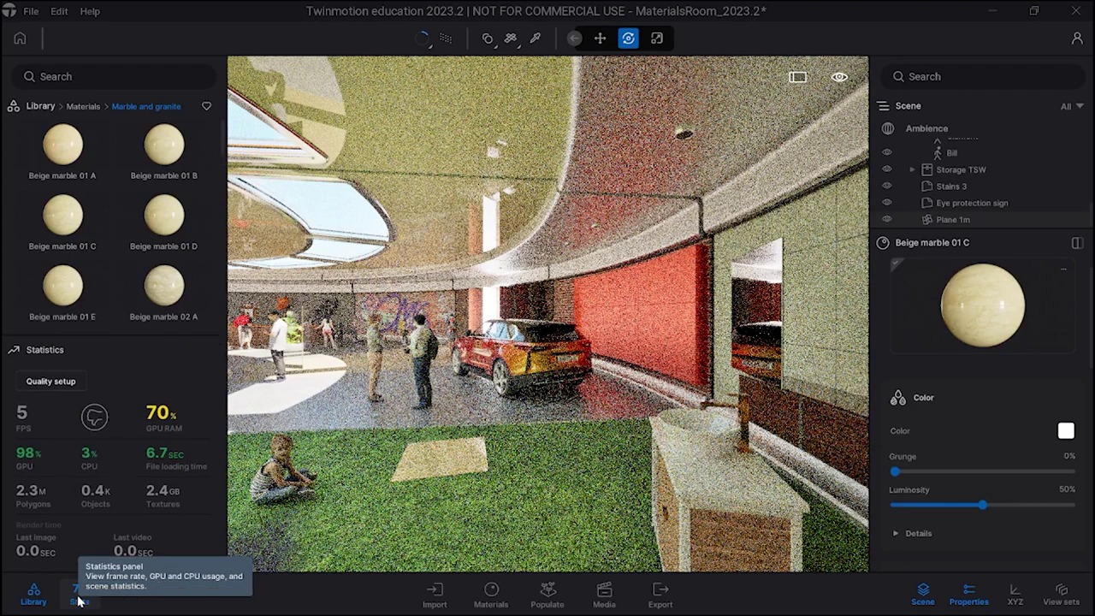
pyautogui.click(79, 599)
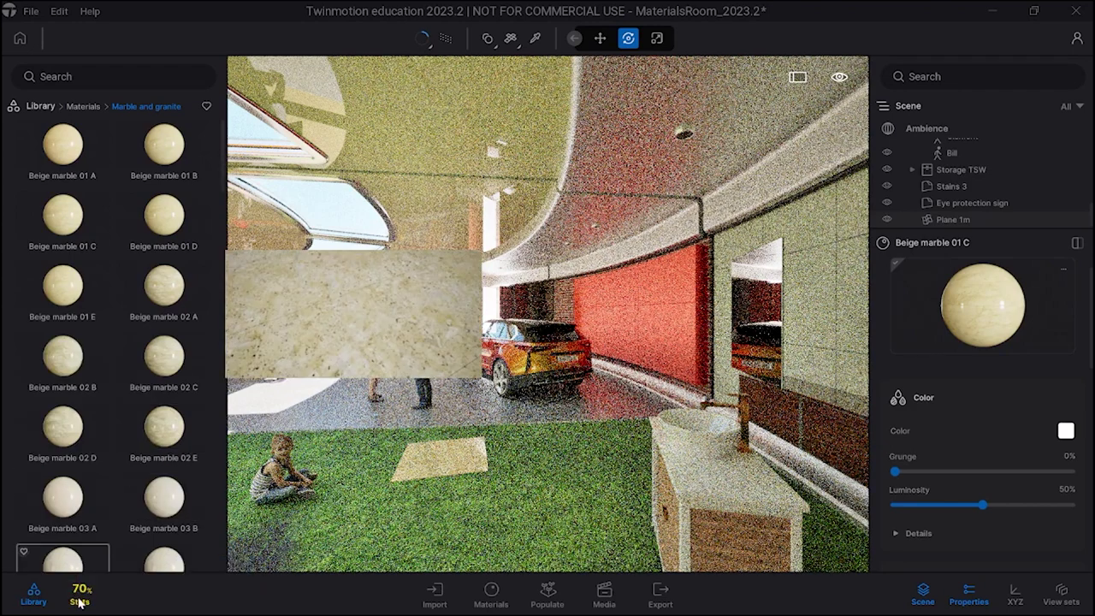
pyautogui.click(79, 600)
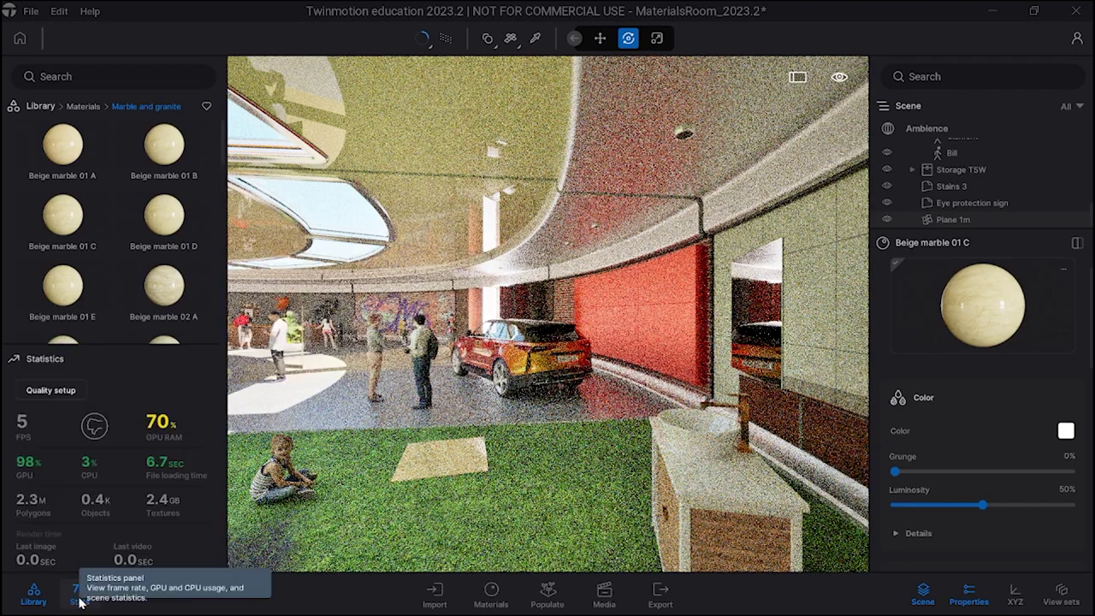
# - View the library's Lights category and look around the room toward the paneled wall beside the sink
pyautogui.click(45, 106)
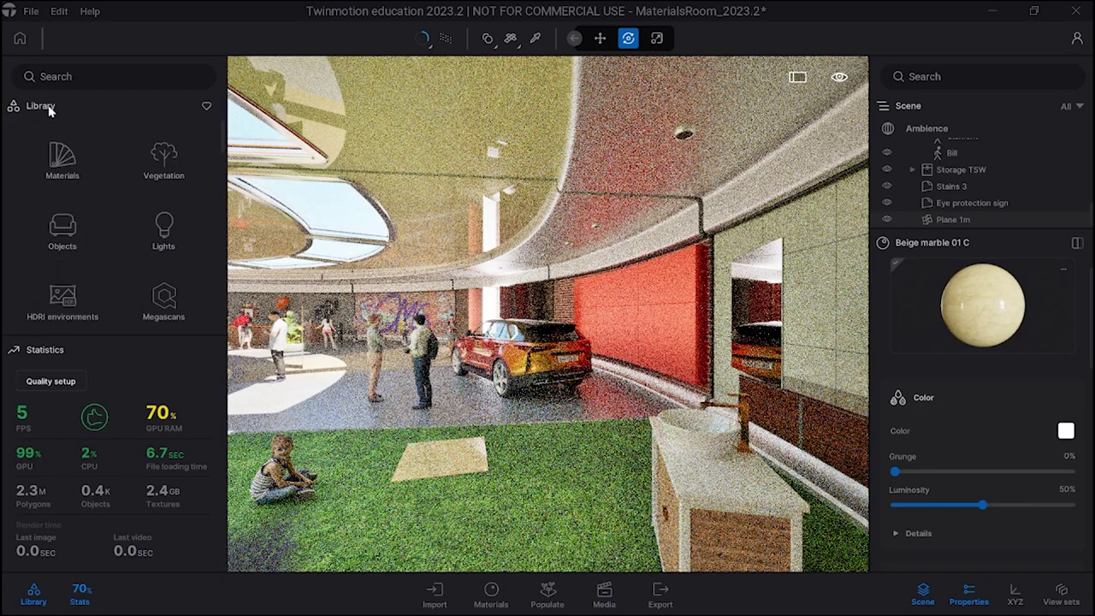
pyautogui.click(166, 228)
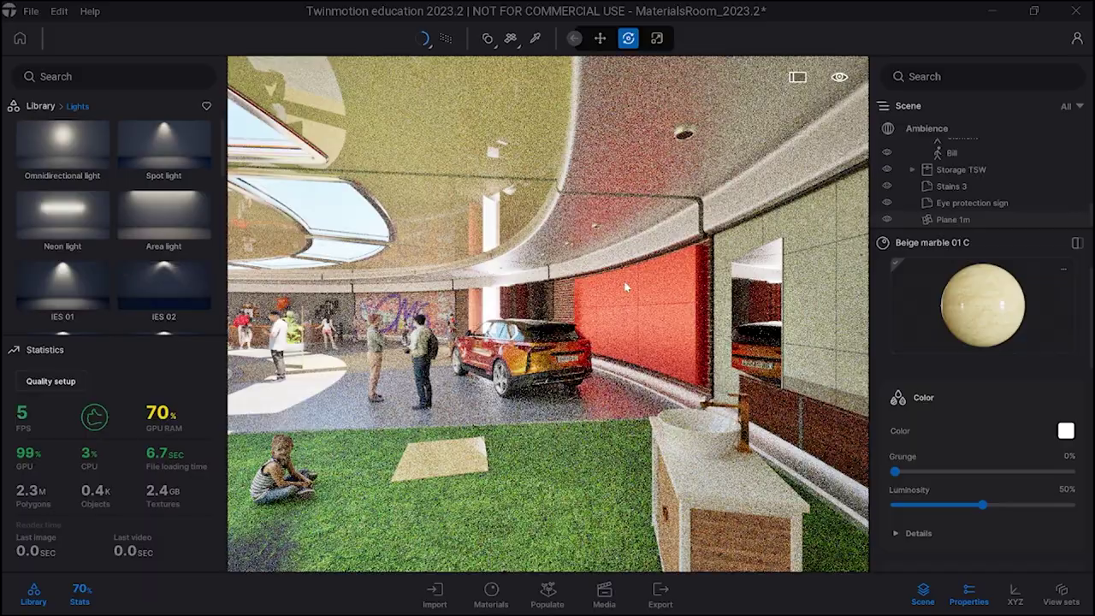
pyautogui.moveTo(394, 284); pyautogui.dragTo(505, 293, button='right')
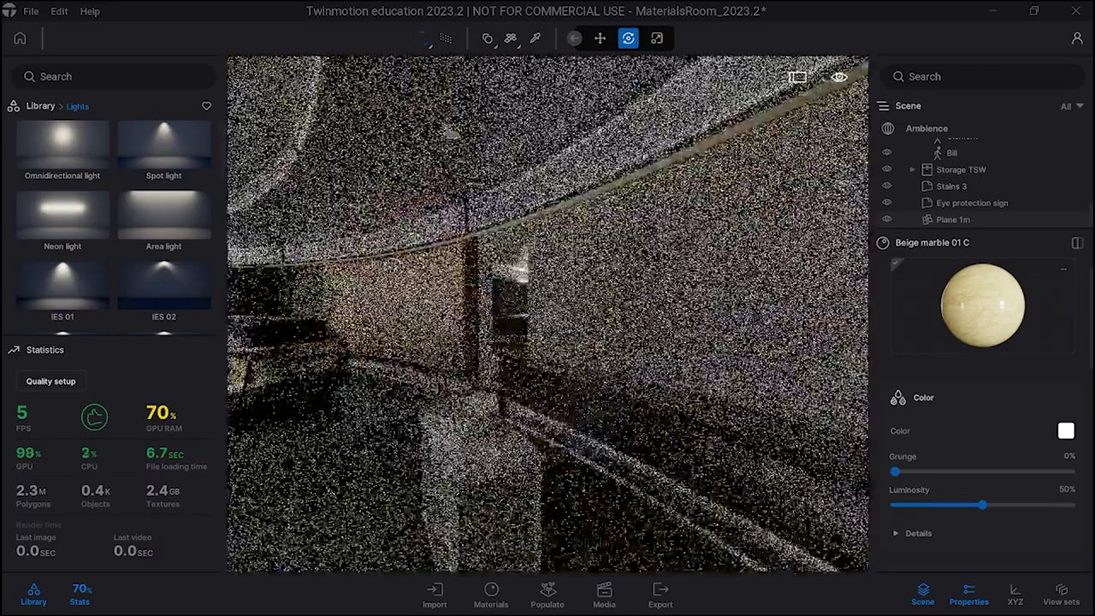
pyautogui.moveTo(394, 290); pyautogui.dragTo(424, 292, button='right')
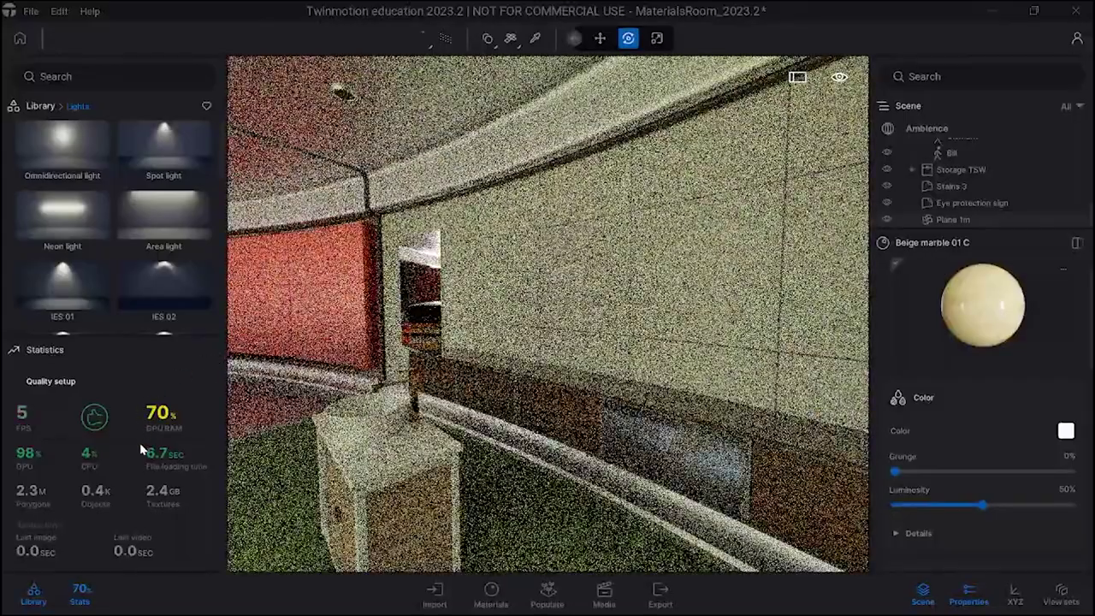
# - Set the real-time viewport resolution scaling to 70% in the quality setup and accept it
pyautogui.click(49, 384)
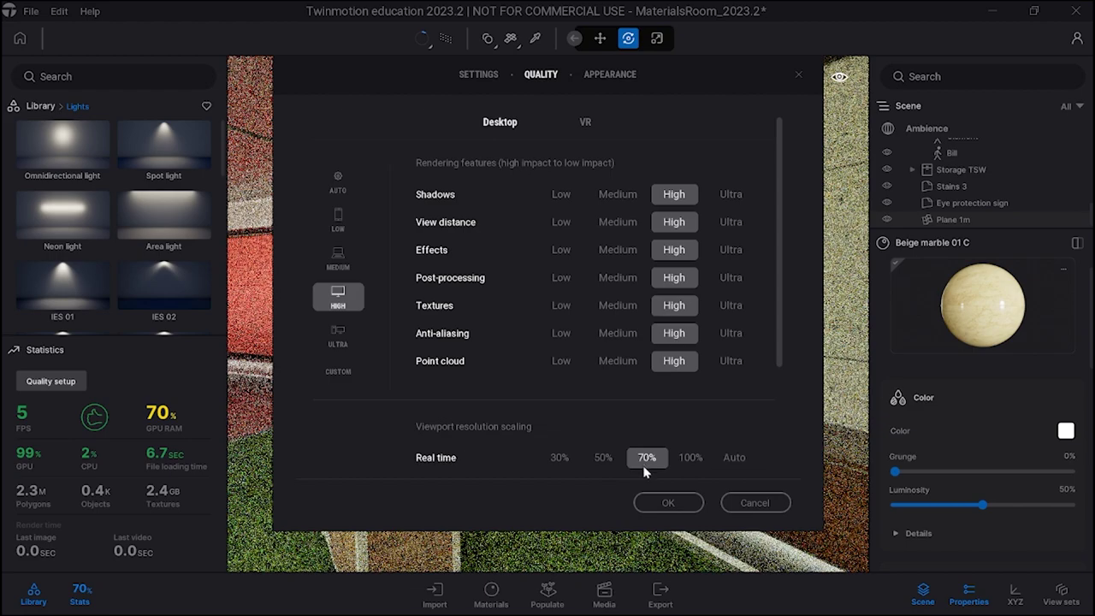
pyautogui.click(660, 506)
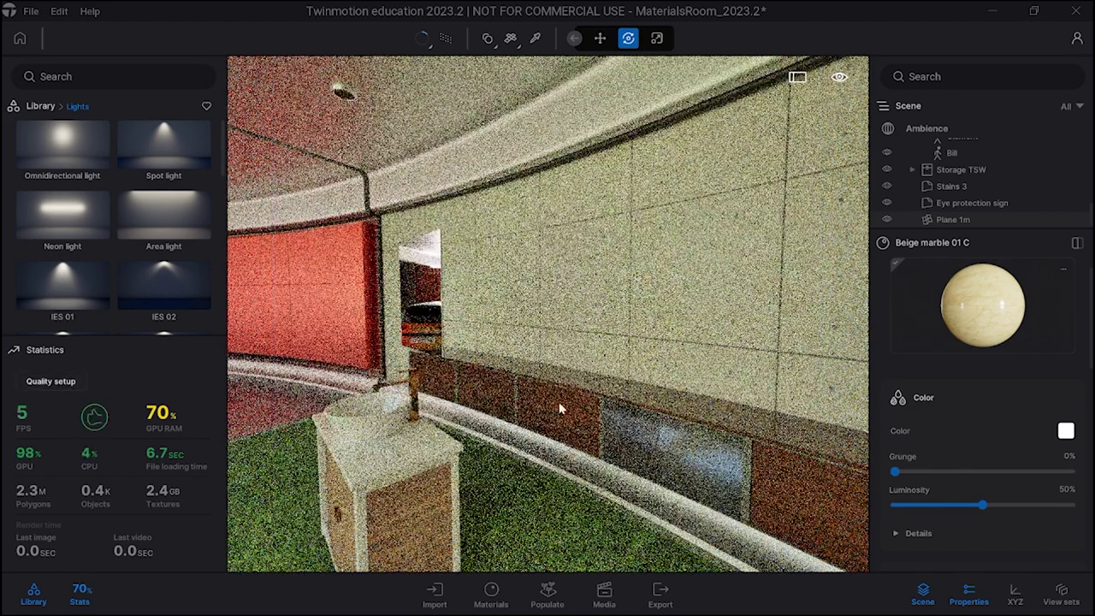
pyautogui.moveTo(560, 407); pyautogui.dragTo(585, 436, button='right')
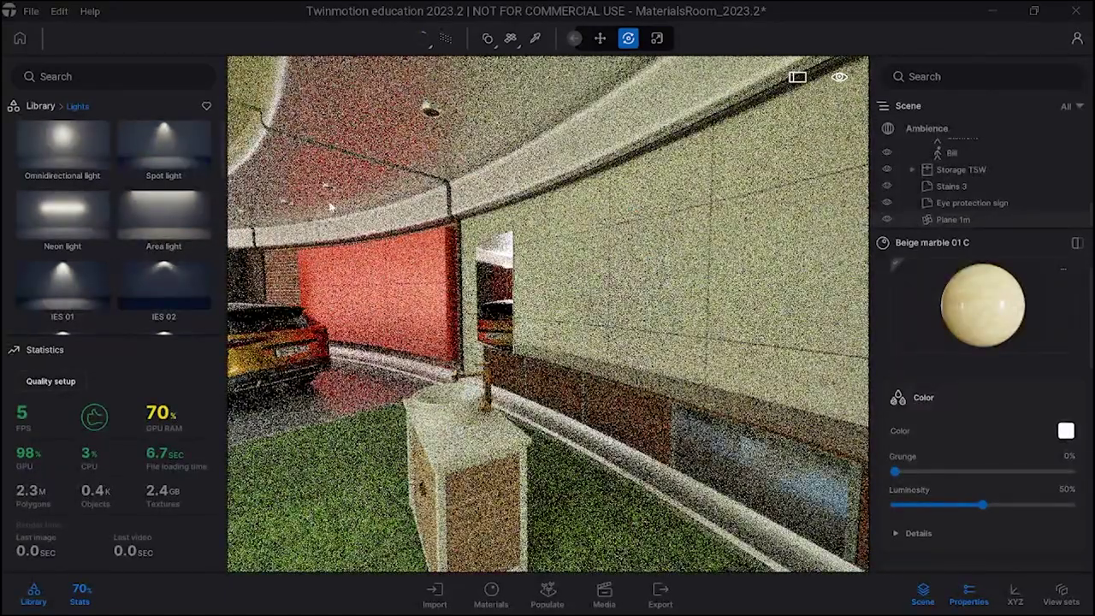
# - Look through the library's main categories, including HDRI environments, Megascans, Sketchfab and Adobe Substance 3D
pyautogui.click(38, 107)
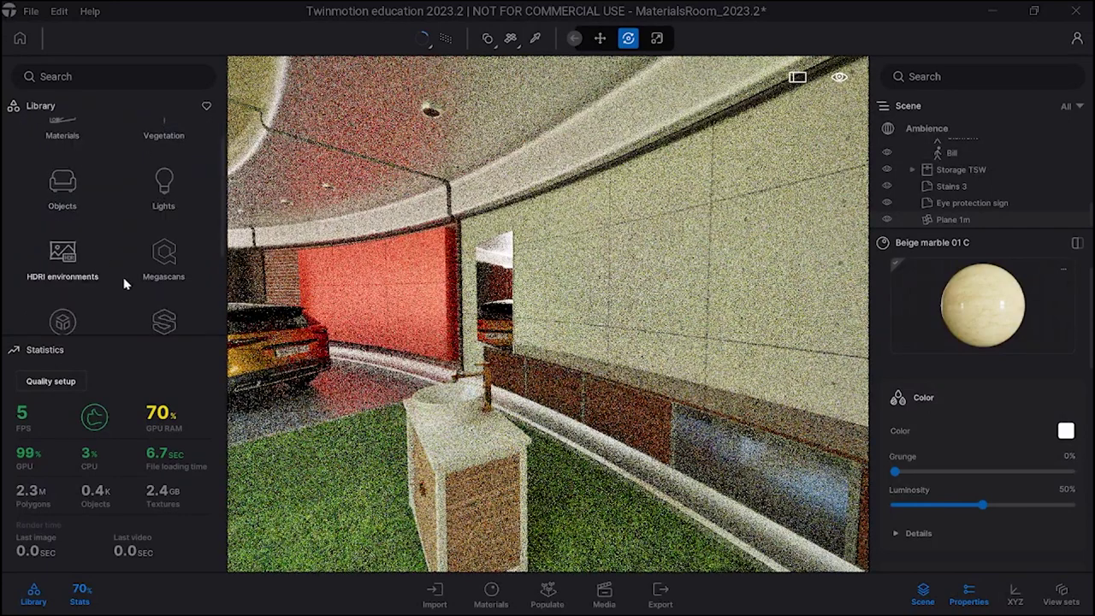
pyautogui.scroll(-2, 169, 253)
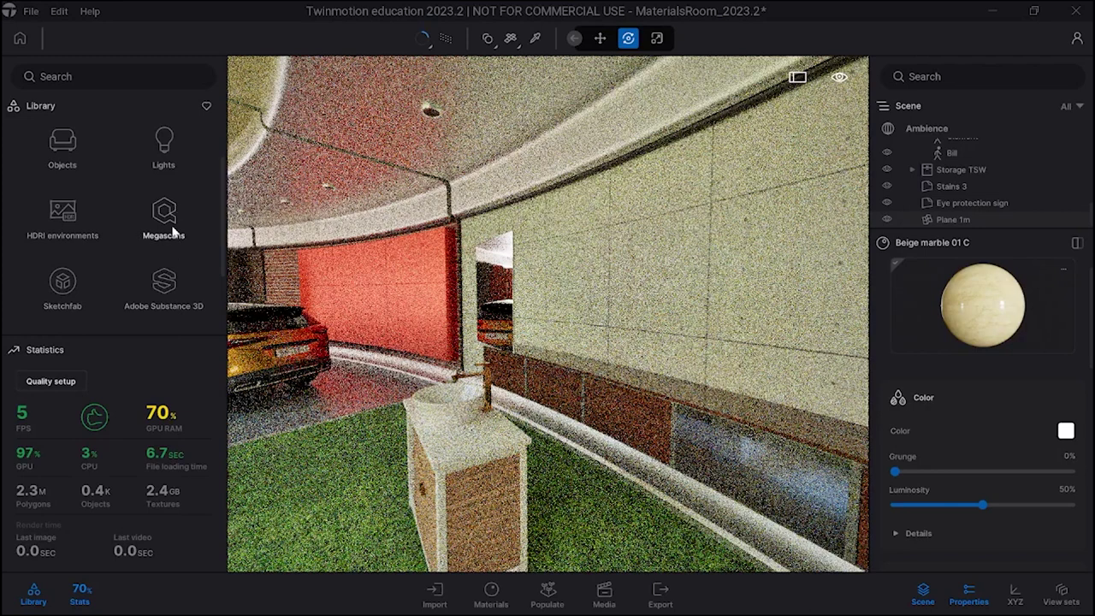
pyautogui.scroll(-3, 108, 264)
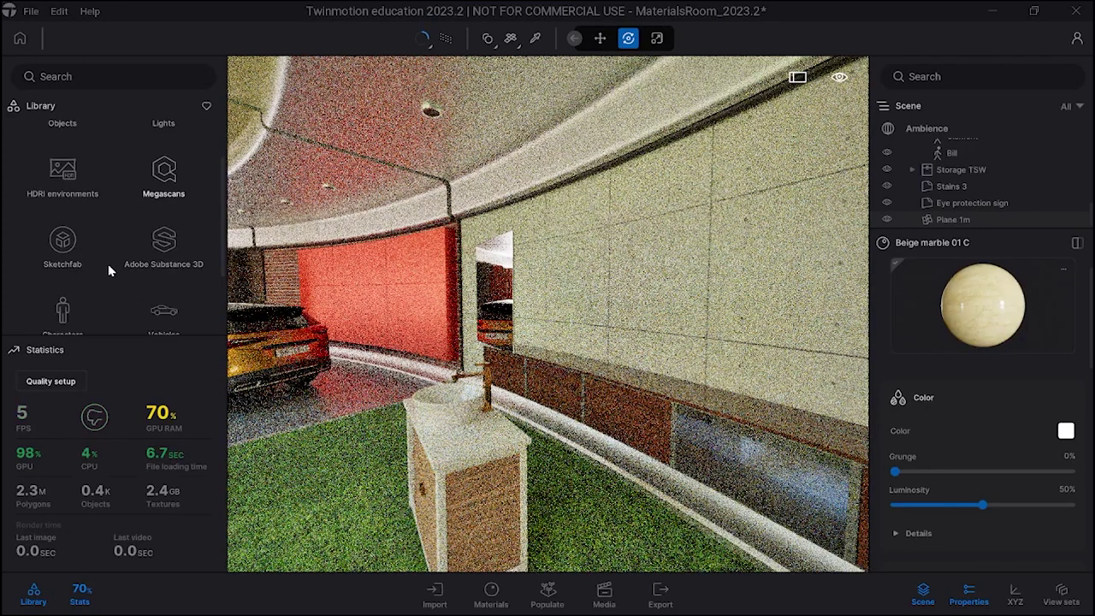